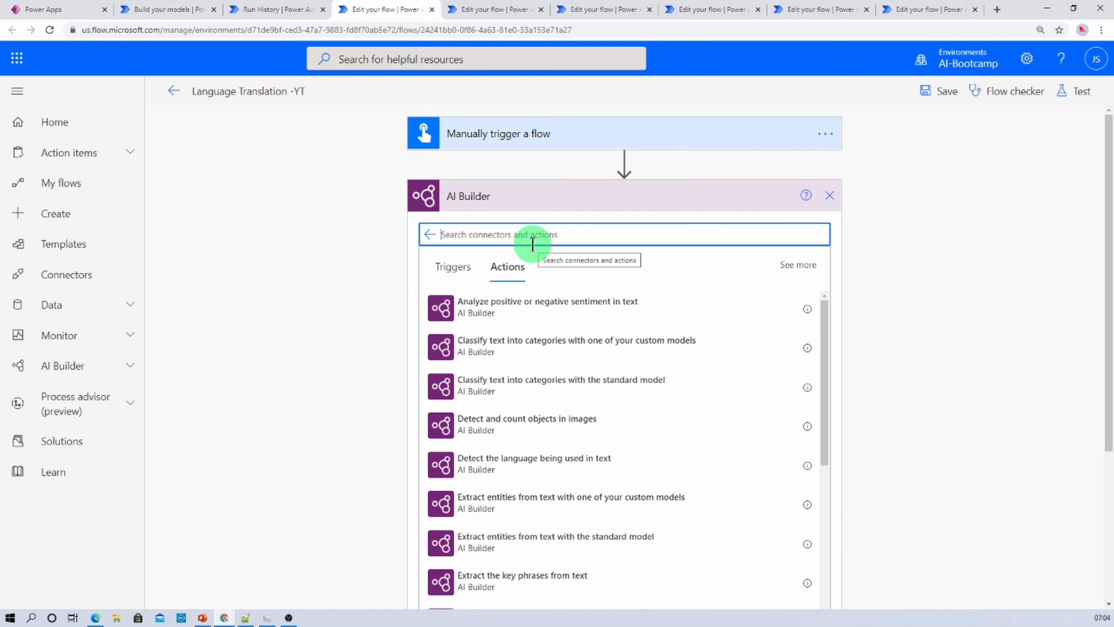
Add the AI Builder action "Translate text into another language" directly below the manual trigger.
{"action": "type", "text": "tra"}
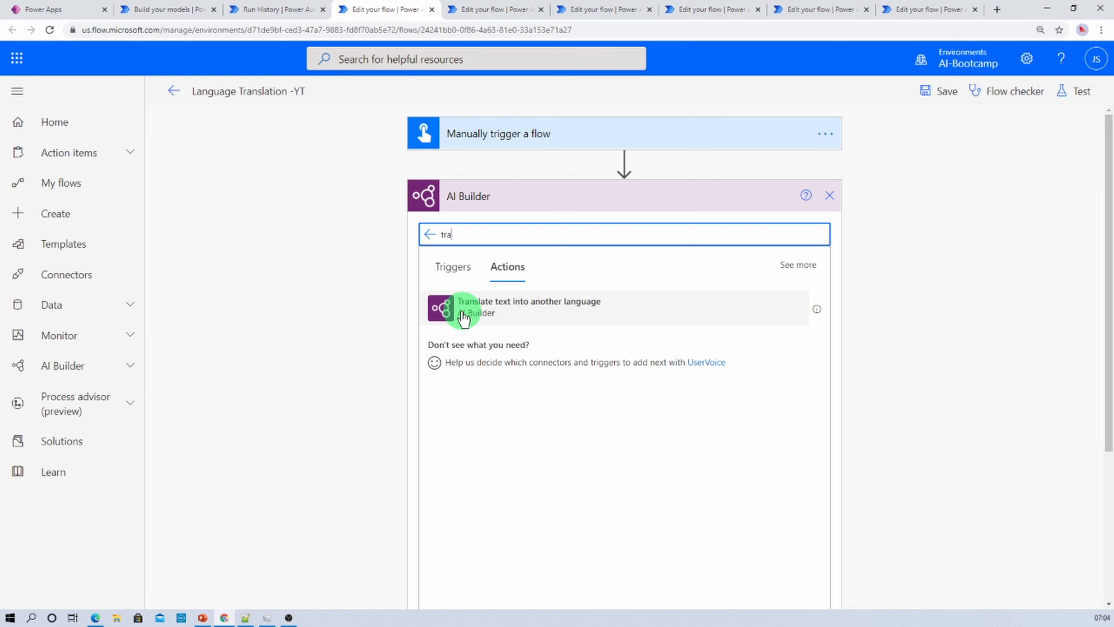
{"action": "left_click", "coordinate": [525, 317]}
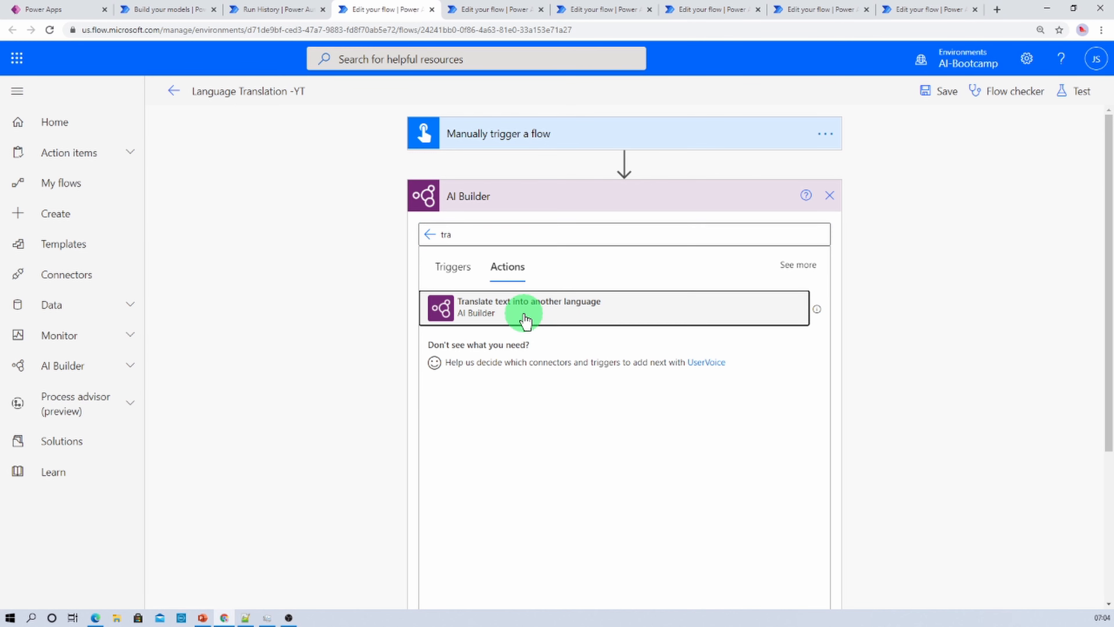
{"action": "left_click", "coordinate": [552, 230]}
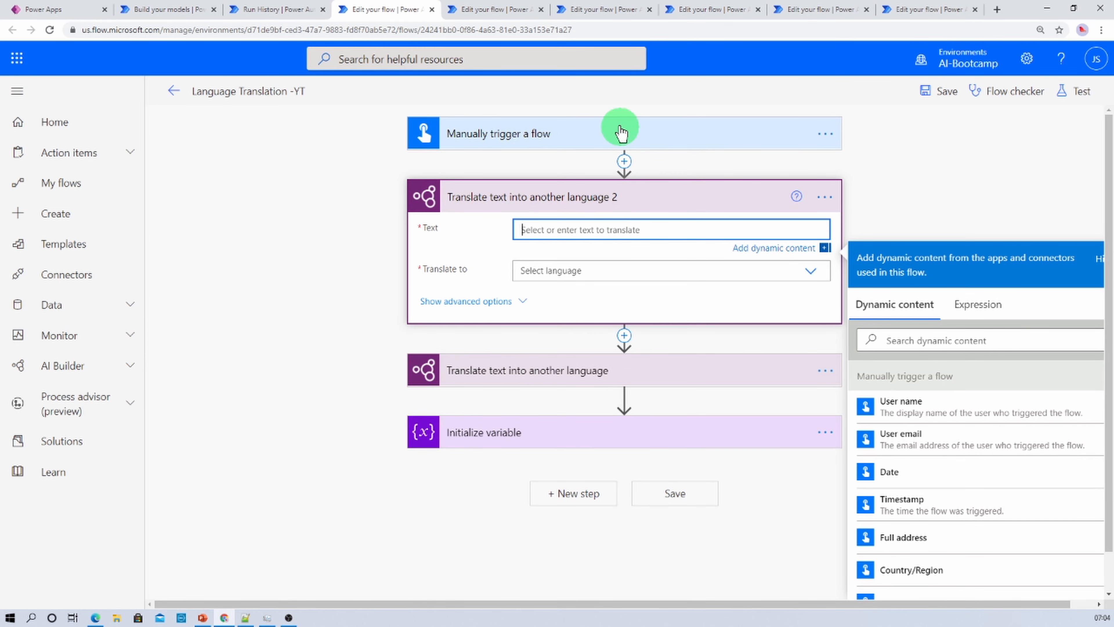
Expand the manual trigger's inputs and set the new translation action's Text to the dynamic content Sentence.
{"action": "left_click", "coordinate": [587, 135]}
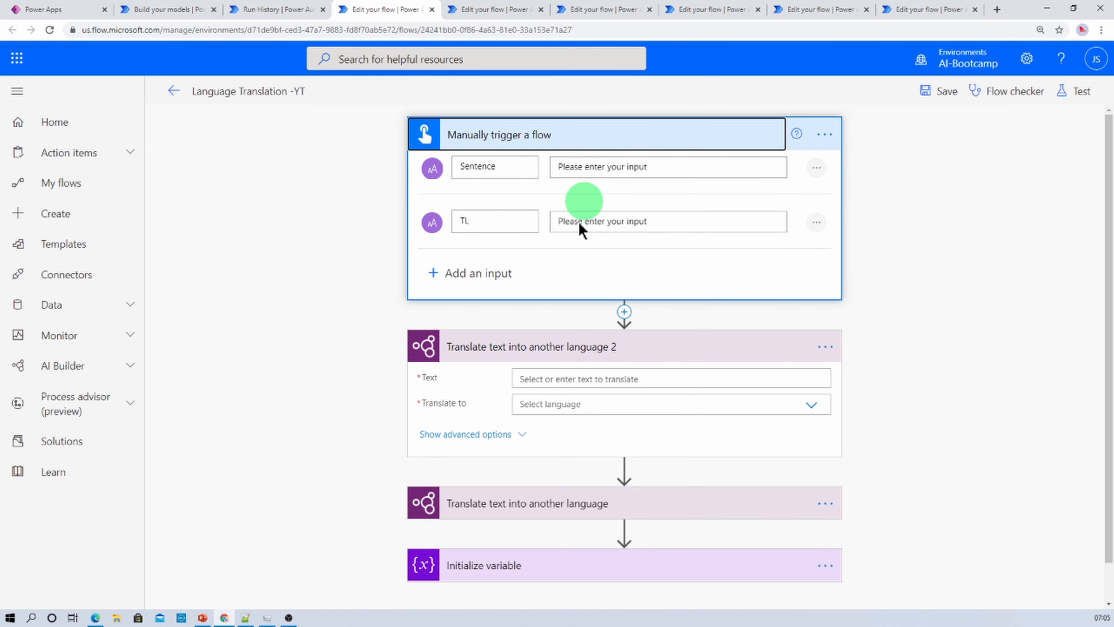
{"action": "scroll", "coordinate": [567, 362], "scroll_direction": "down", "scroll_amount": 1}
{"action": "left_click", "coordinate": [544, 339]}
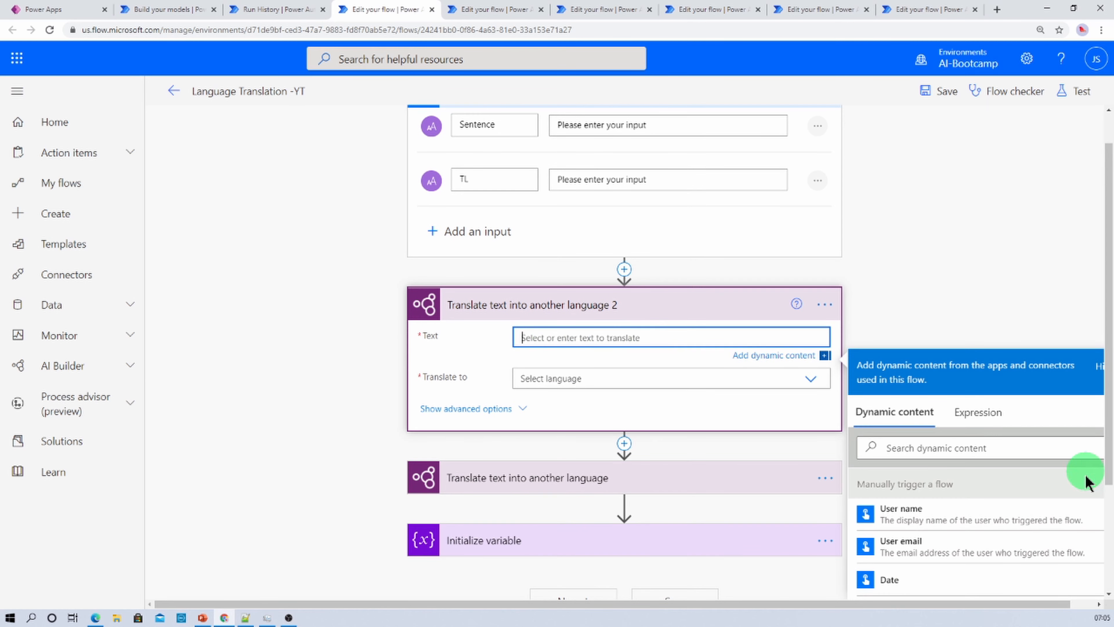
{"action": "left_click", "coordinate": [934, 446]}
{"action": "type", "text": "sen"}
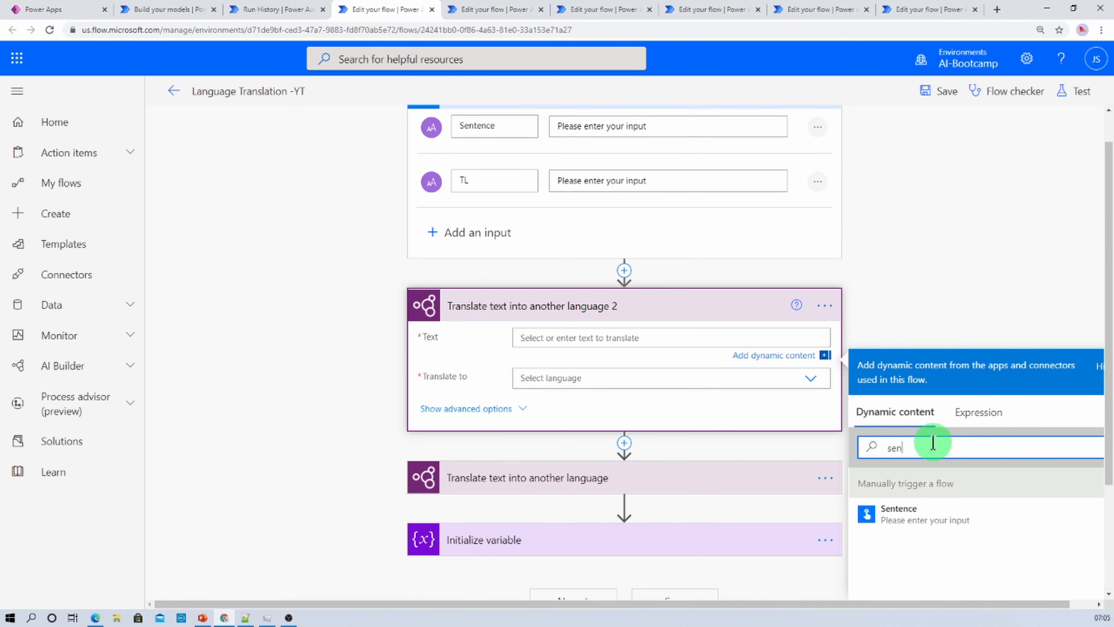
{"action": "left_click", "coordinate": [926, 518]}
Set the new translation action's Translate to field to a custom value using the dynamic content TL.
{"action": "left_click", "coordinate": [571, 384]}
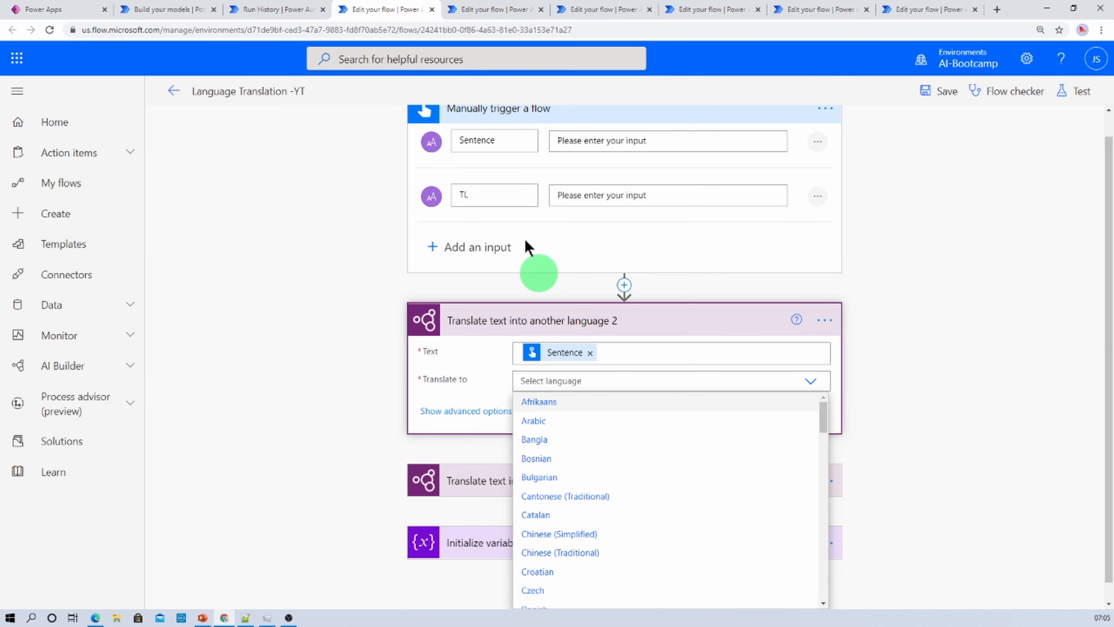
{"action": "scroll", "coordinate": [737, 525], "scroll_direction": "down", "scroll_amount": 1}
{"action": "scroll", "coordinate": [737, 524], "scroll_direction": "down", "scroll_amount": 15}
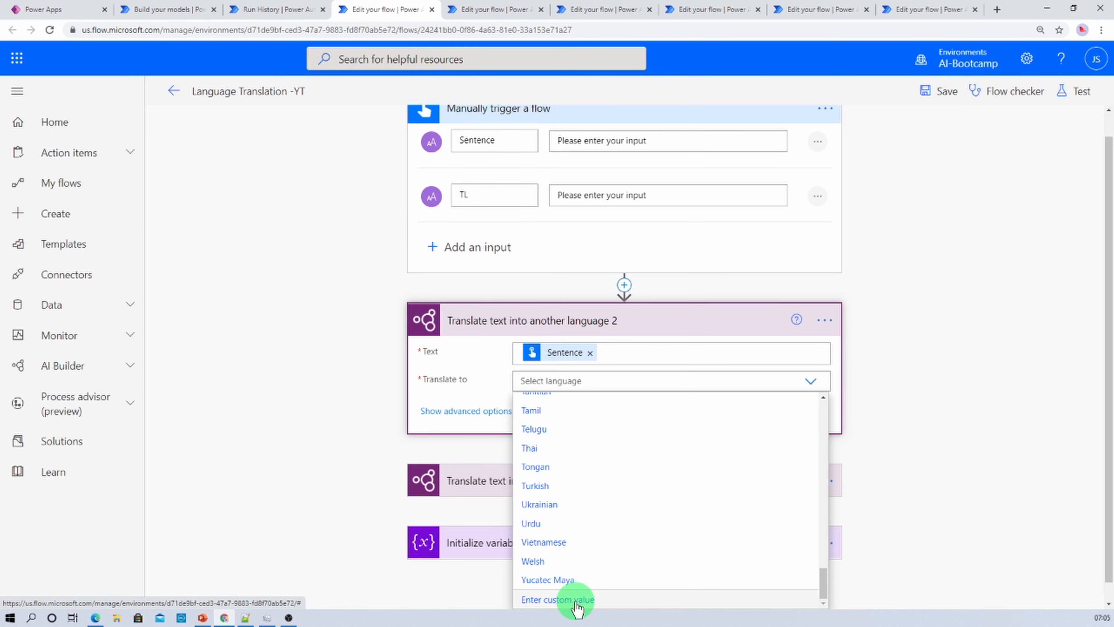
{"action": "left_click", "coordinate": [576, 601]}
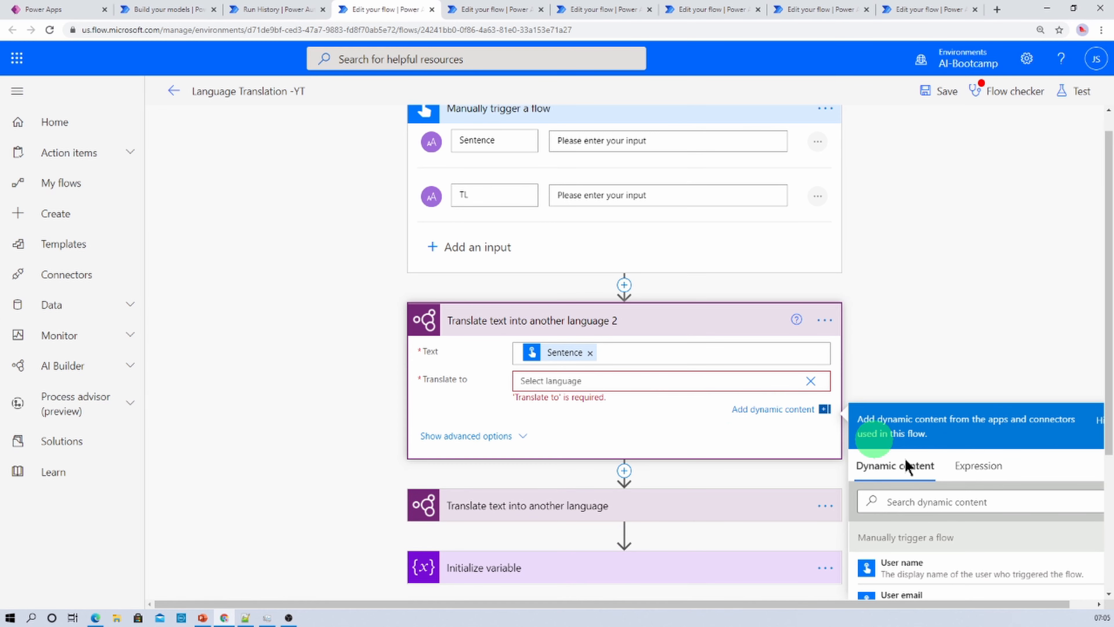
{"action": "left_click", "coordinate": [919, 502]}
{"action": "type", "text": "t"}
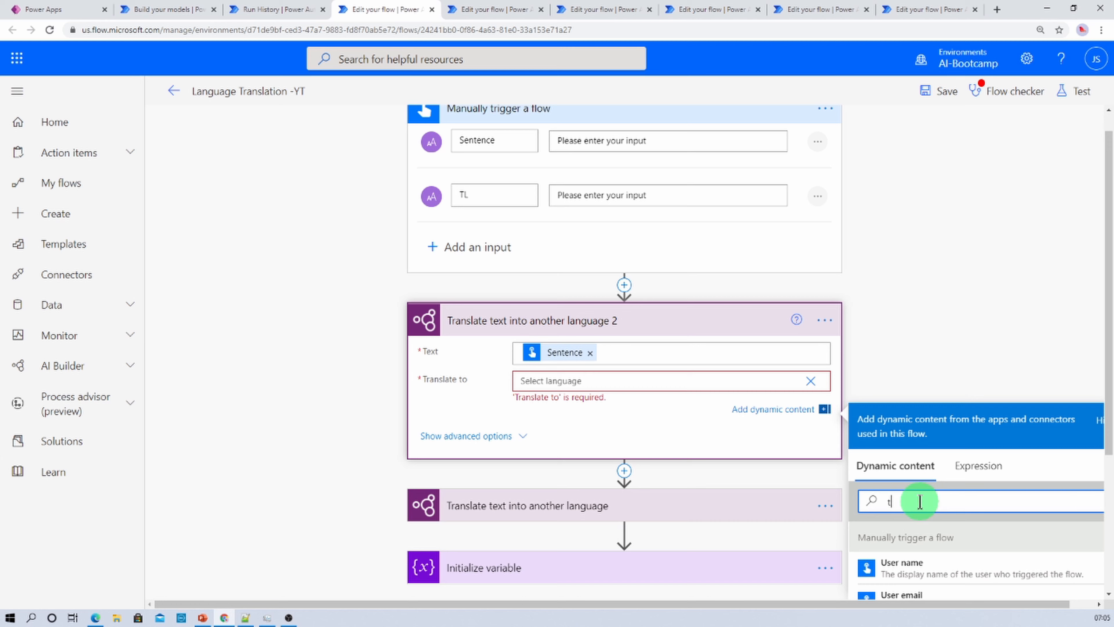
{"action": "type", "text": "l"}
{"action": "left_click", "coordinate": [887, 572]}
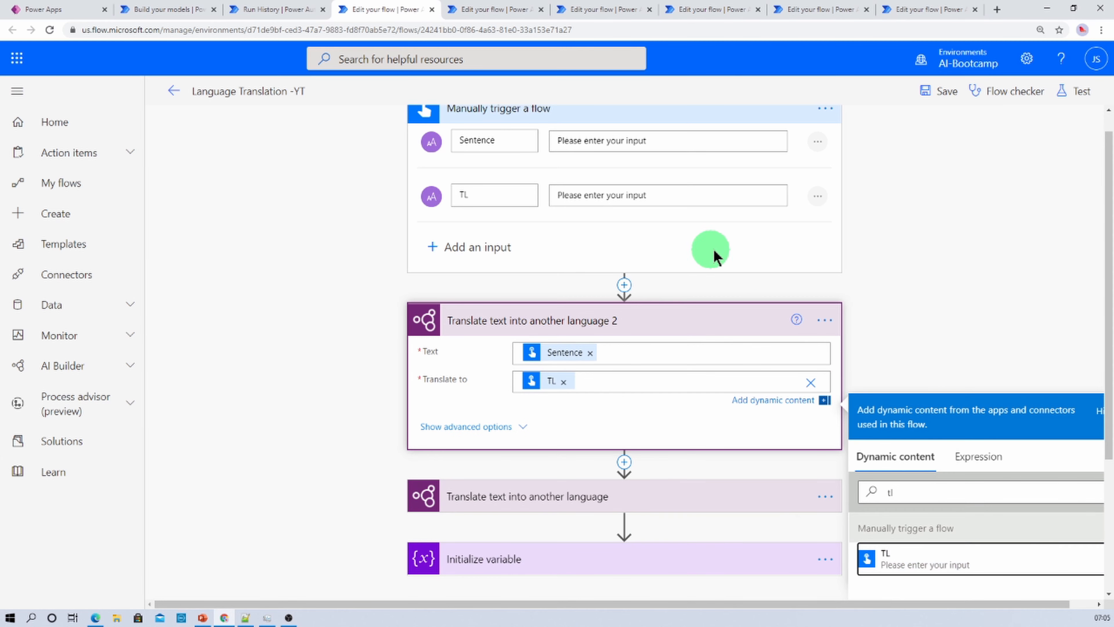
Delete the action "Translate text into another language 2" from the flow and confirm the deletion.
{"action": "left_click", "coordinate": [825, 320]}
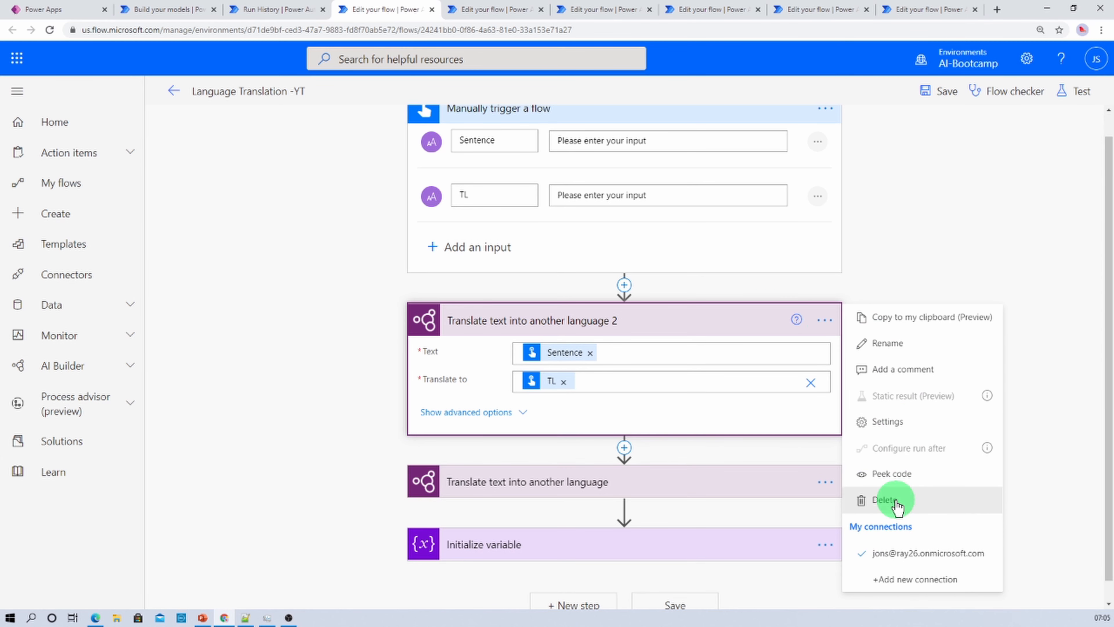
{"action": "left_click", "coordinate": [895, 500]}
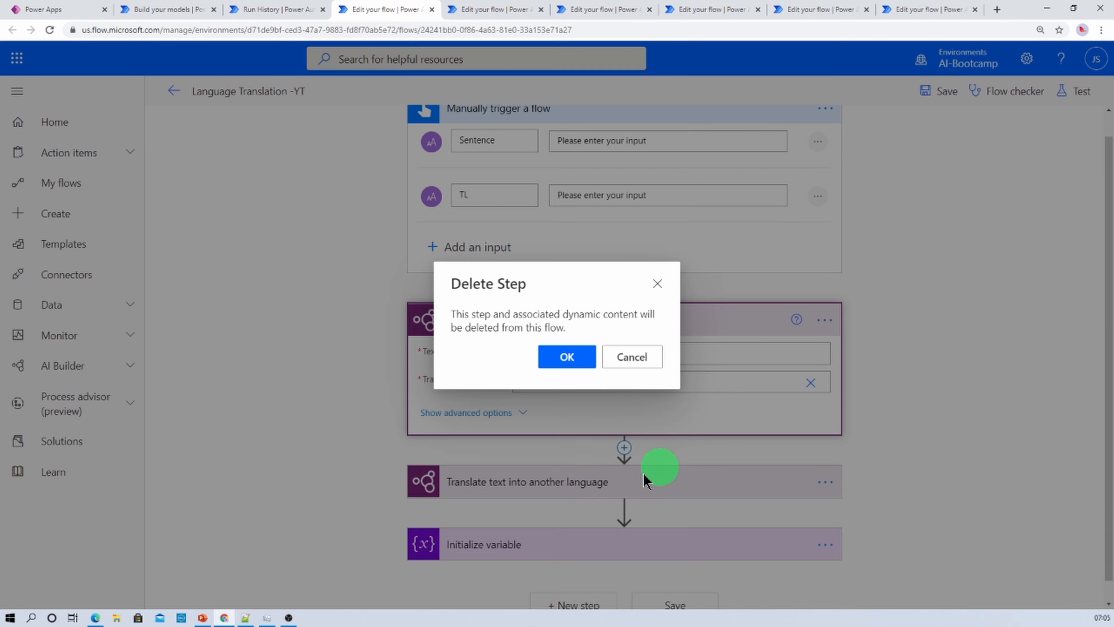
{"action": "left_click", "coordinate": [587, 366]}
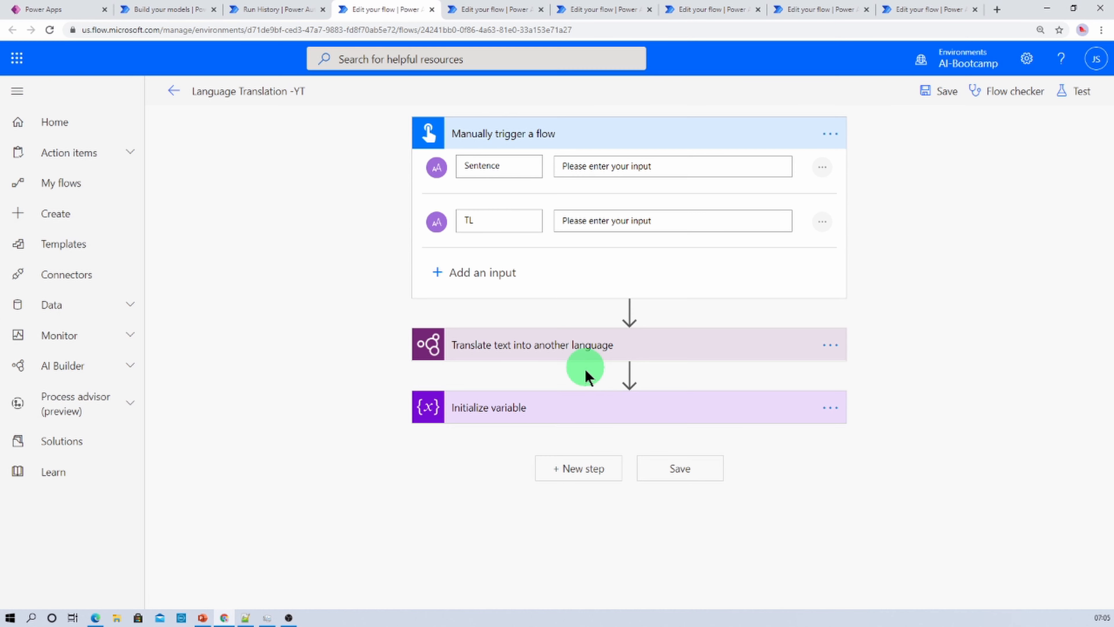
Test-run the flow with Sentence 'Nett, Sie kennenzulernen" which means' and TL 'en', and inspect the translation action's inputs and outputs.
{"action": "left_click", "coordinate": [589, 419]}
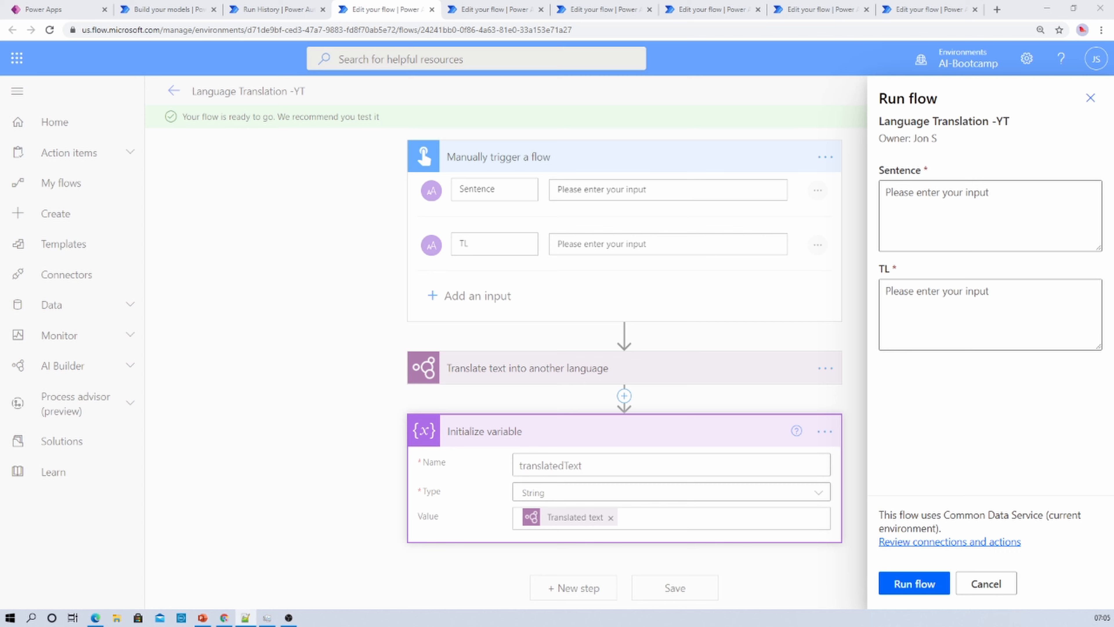
{"action": "left_click", "coordinate": [977, 223]}
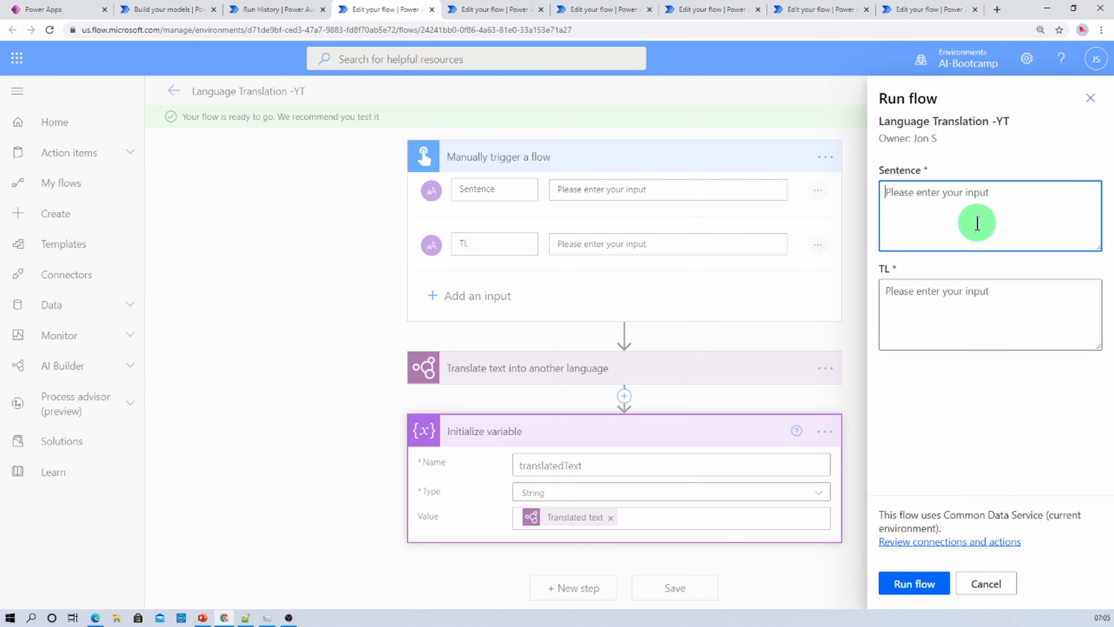
{"action": "type", "text": "Nett, Sie kennenzulernen\" which means"}
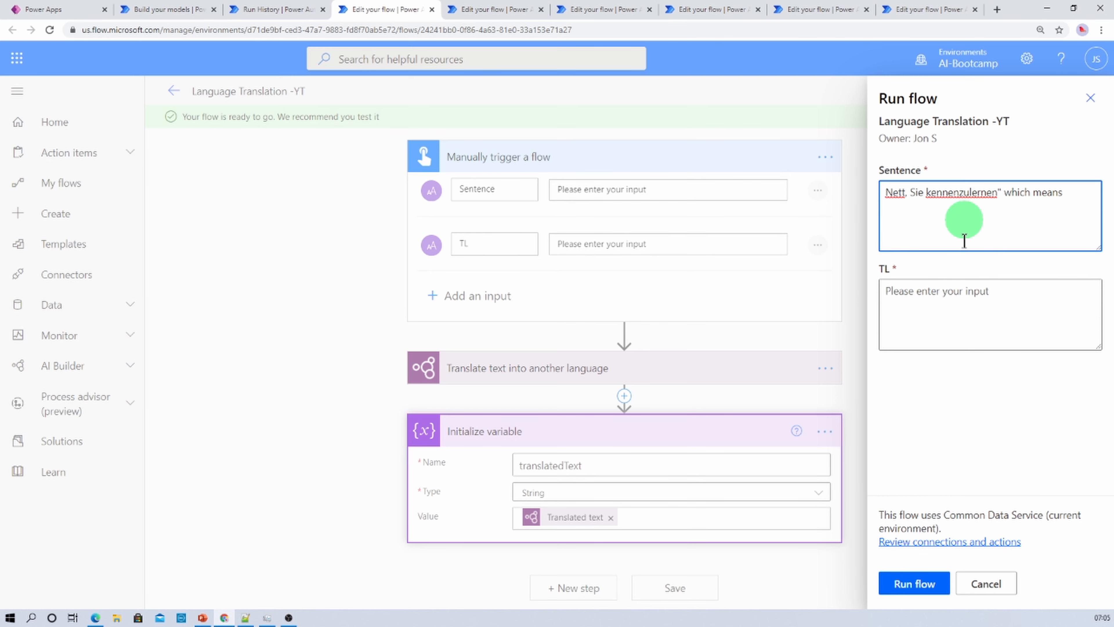
{"action": "left_click", "coordinate": [938, 318]}
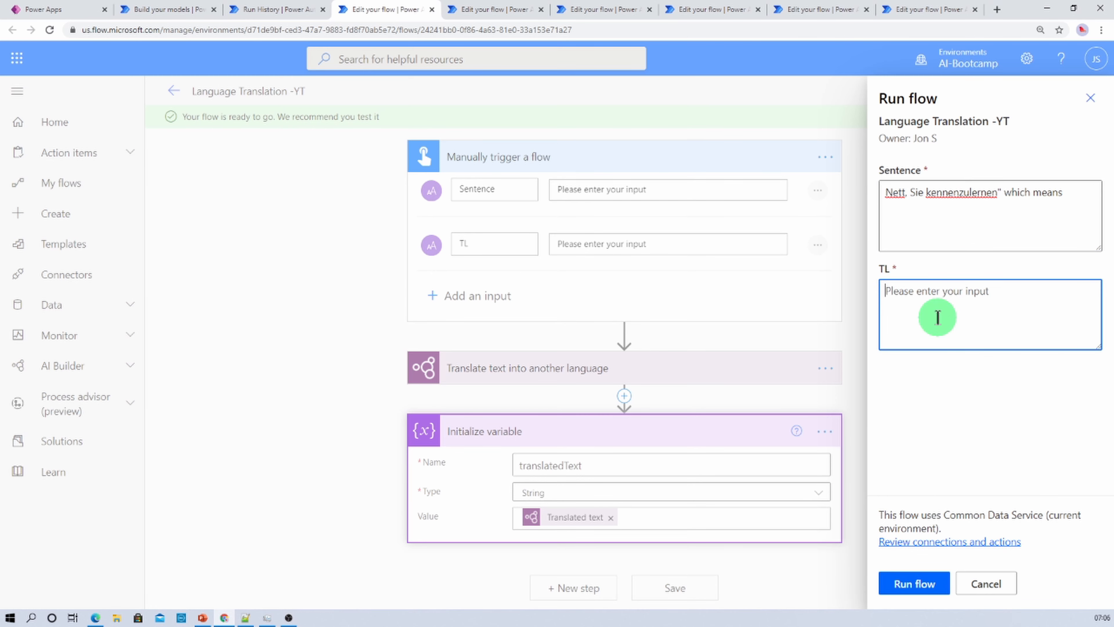
{"action": "type", "text": "en"}
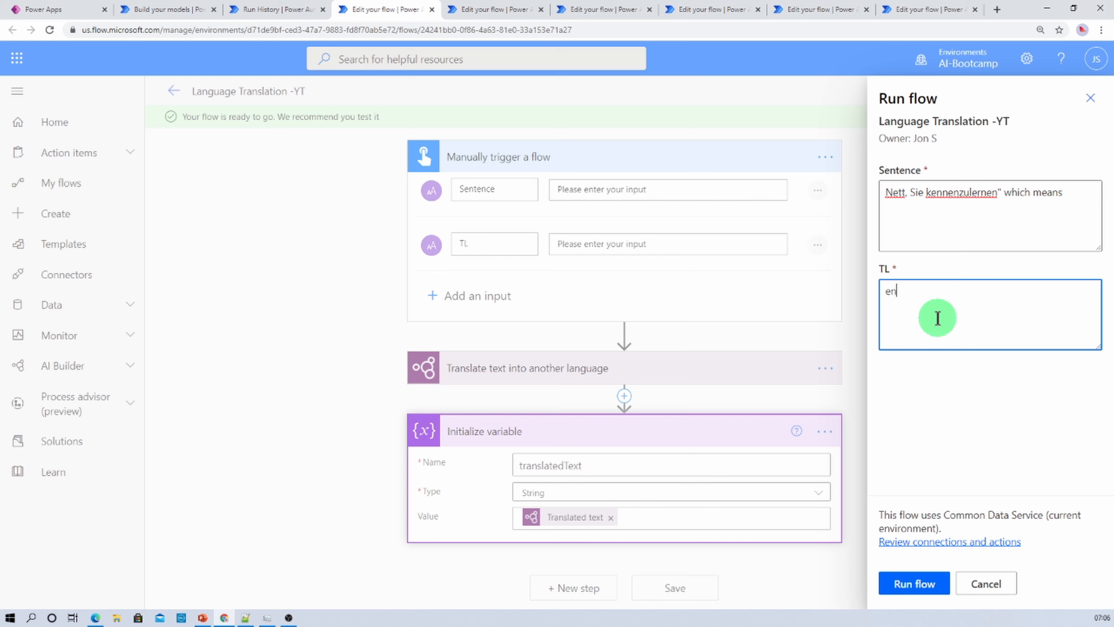
{"action": "left_click", "coordinate": [924, 586]}
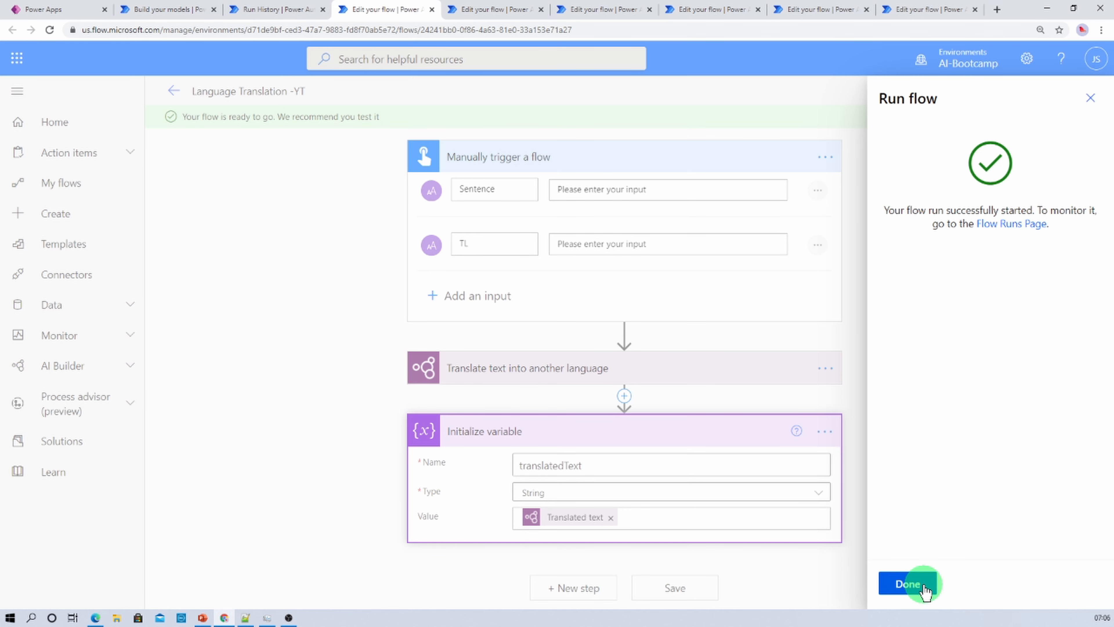
{"action": "left_click", "coordinate": [908, 584]}
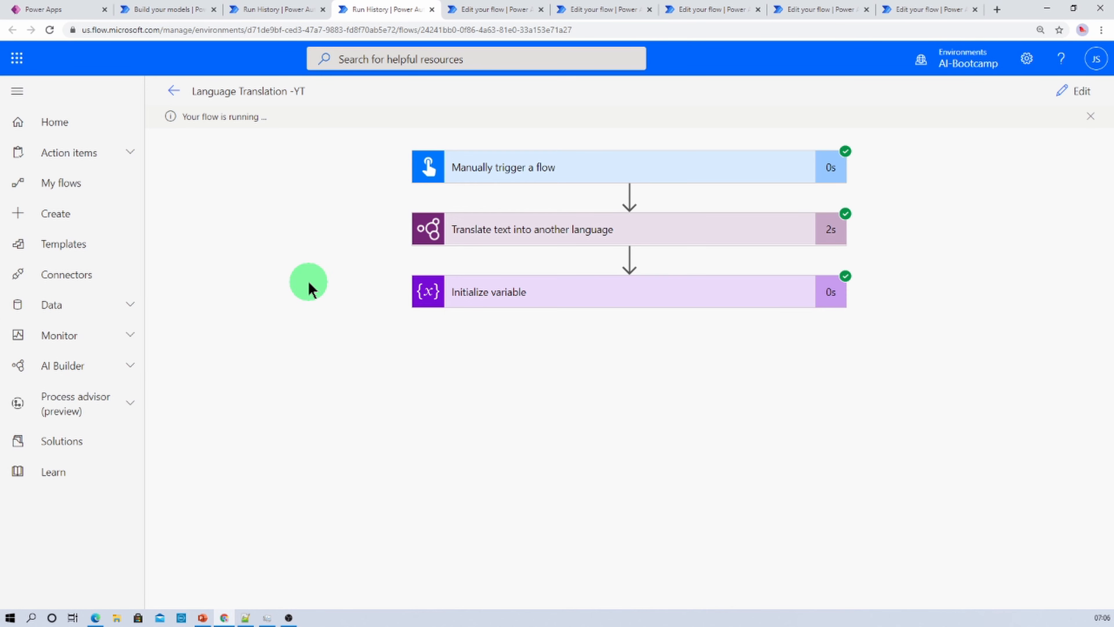
{"action": "left_click", "coordinate": [531, 236]}
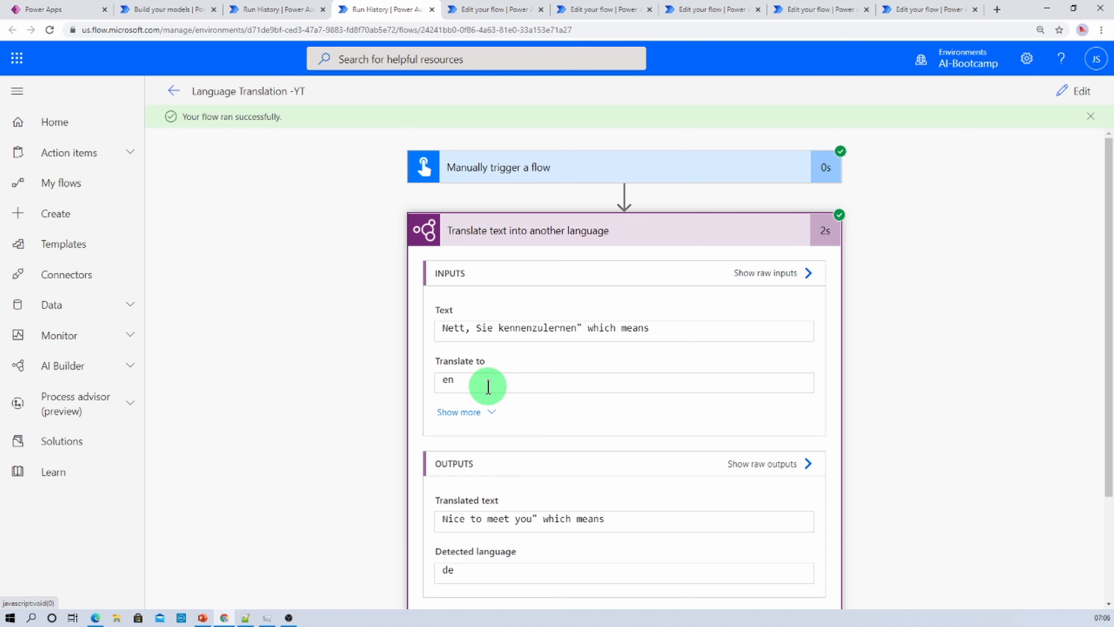
{"action": "scroll", "coordinate": [487, 385], "scroll_direction": "down", "scroll_amount": 3}
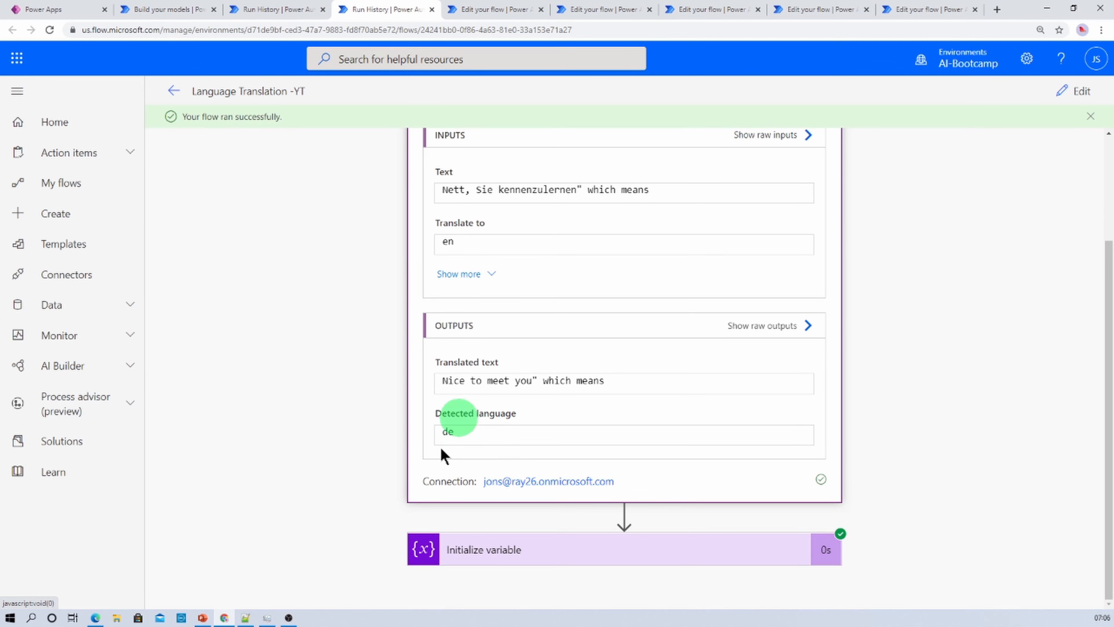
Run the flow with Sentence "રાજ્યનાં 4 મહાનગરોમાં 1 ફેબ્રુઆરીથી રાત્રે 11થી સવારે 6 વાગ્યા સુધી રાત્રિ કર્ફ્યૂ રહેશે, લગ્નમાં 200 લોકોને મંજૂરી મળશે" and TL "en".
{"action": "left_click", "coordinate": [1075, 93]}
{"action": "left_click", "coordinate": [1082, 93]}
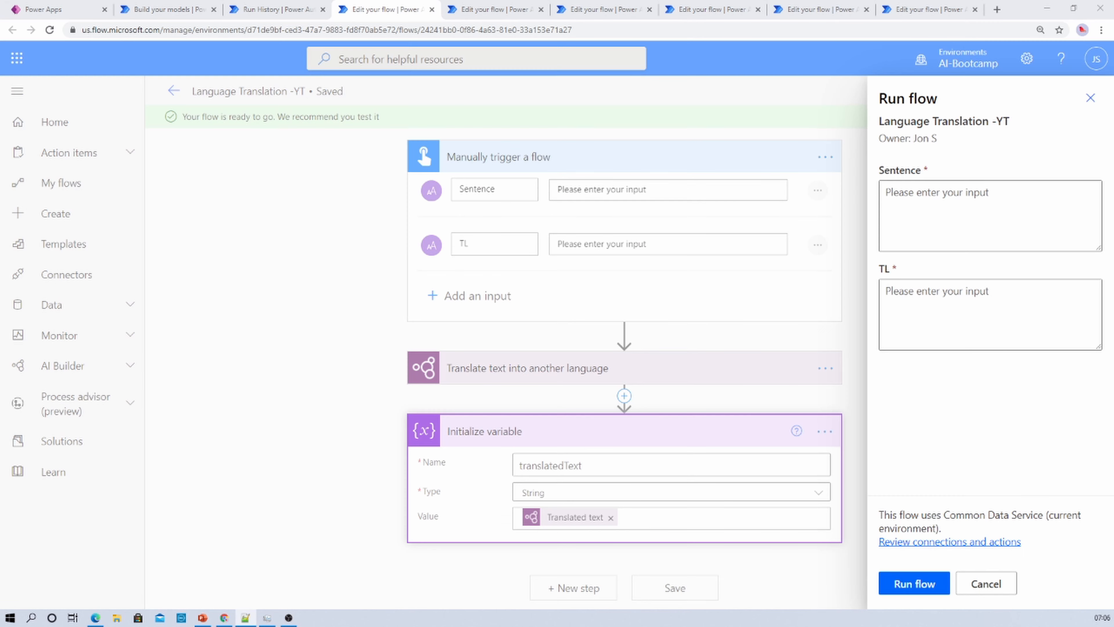
{"action": "left_click", "coordinate": [941, 207]}
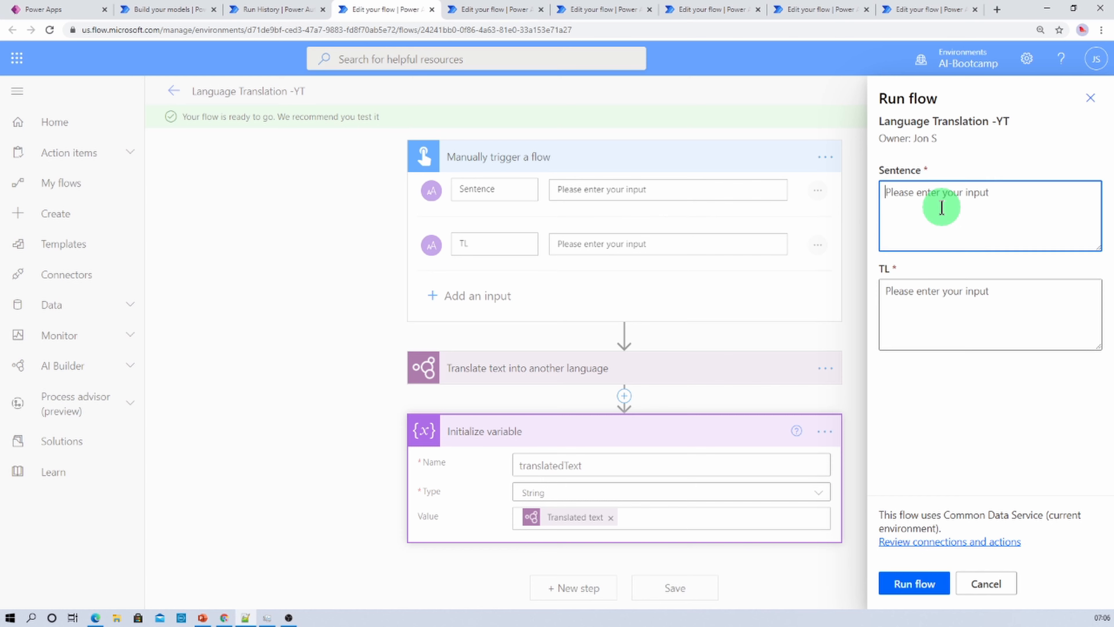
{"action": "type", "text": "રાજ્યનાં 4 મહાનગરોમાં 1 ફેબ્રુઆરીથી રાત્રે 11થી સવારે 6 વાગ્યા સુધી રાત્રિ કર્ફ્યૂ રહેશે, લગ્નમાં 200 લોકોને મંજૂરી મળશે"}
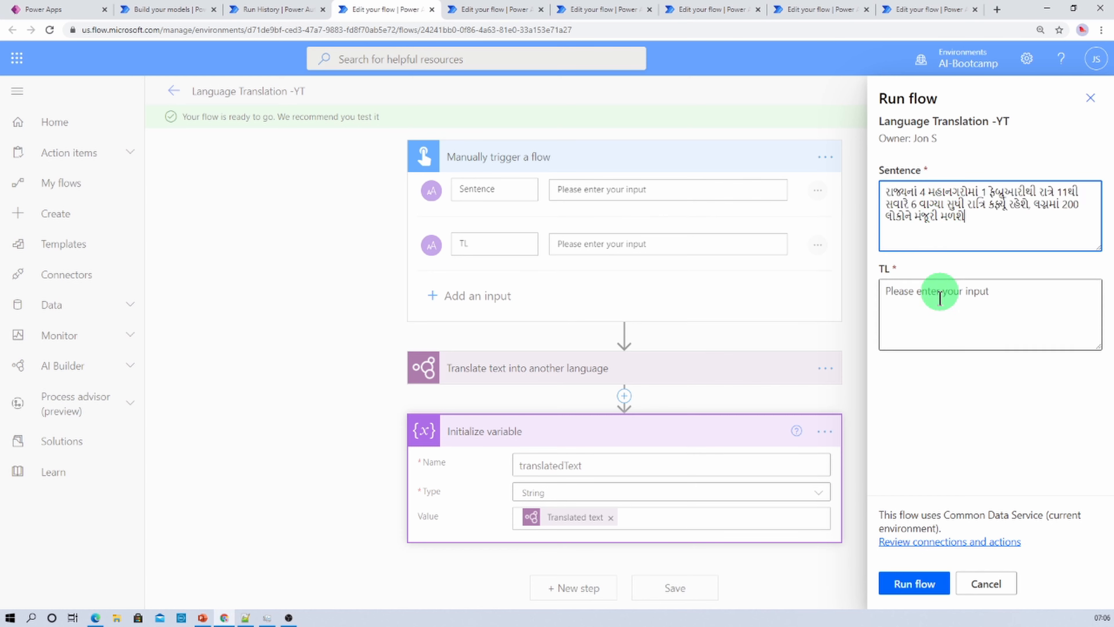
{"action": "left_click", "coordinate": [928, 310]}
{"action": "type", "text": "en"}
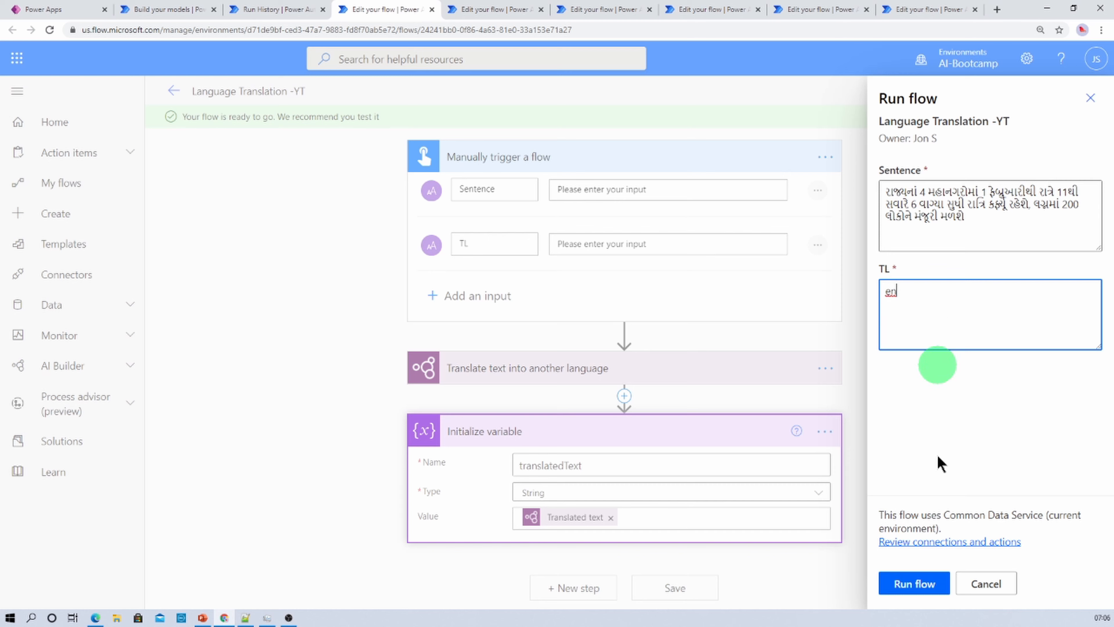
{"action": "left_click", "coordinate": [933, 588]}
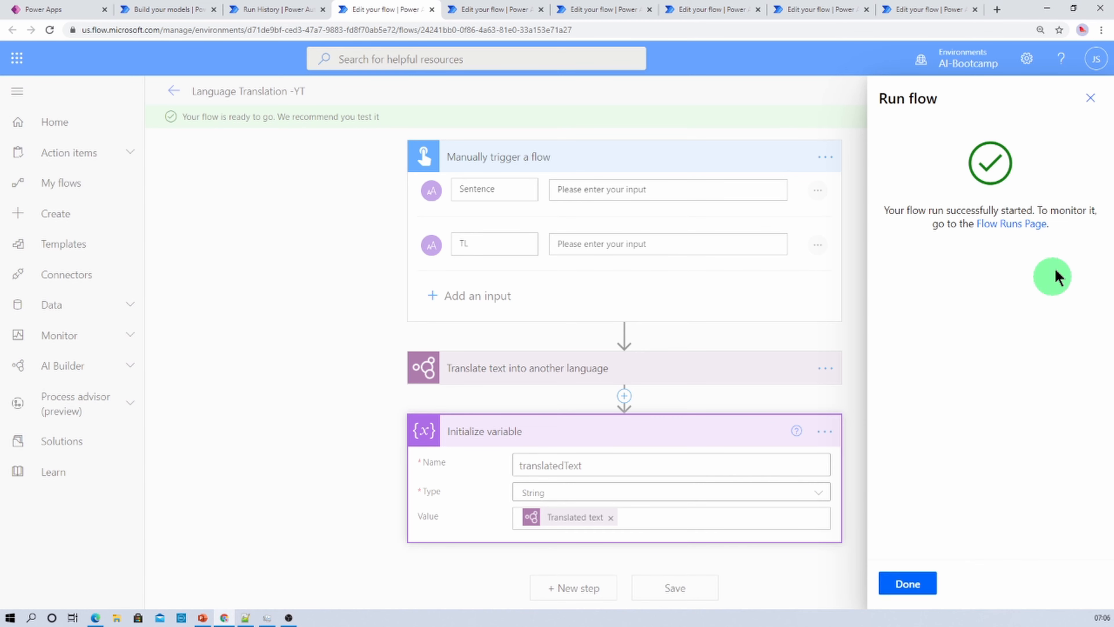
{"action": "left_click", "coordinate": [926, 591]}
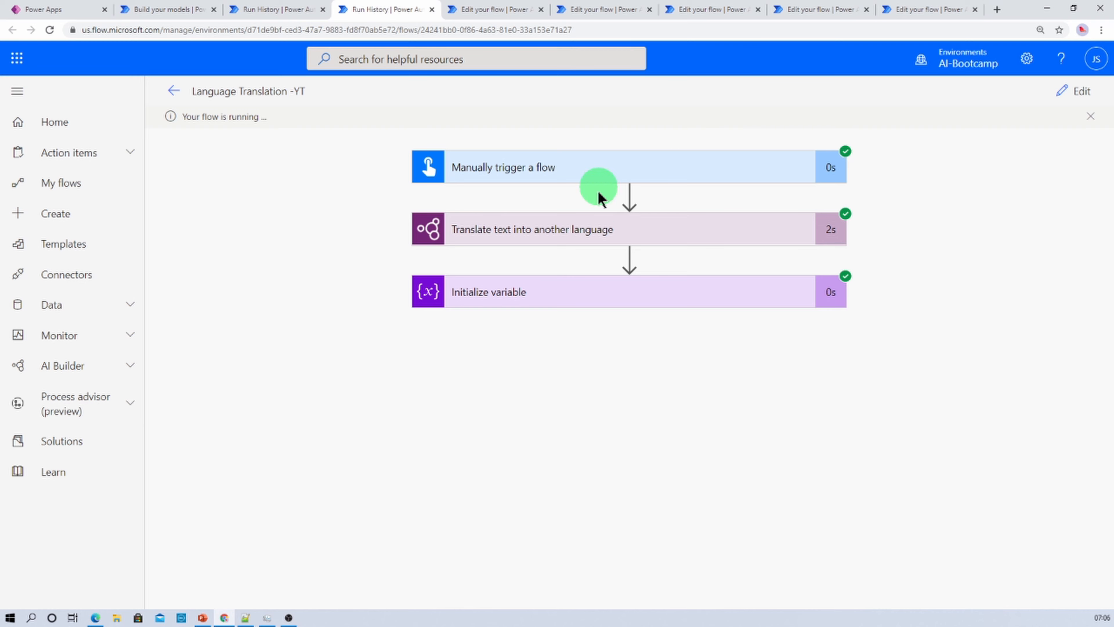
Examine the translation action's run details, reading the full translated text and the detected language against the Gujarati input.
{"action": "left_click", "coordinate": [597, 233]}
{"action": "scroll", "coordinate": [599, 382], "scroll_direction": "down", "scroll_amount": 3}
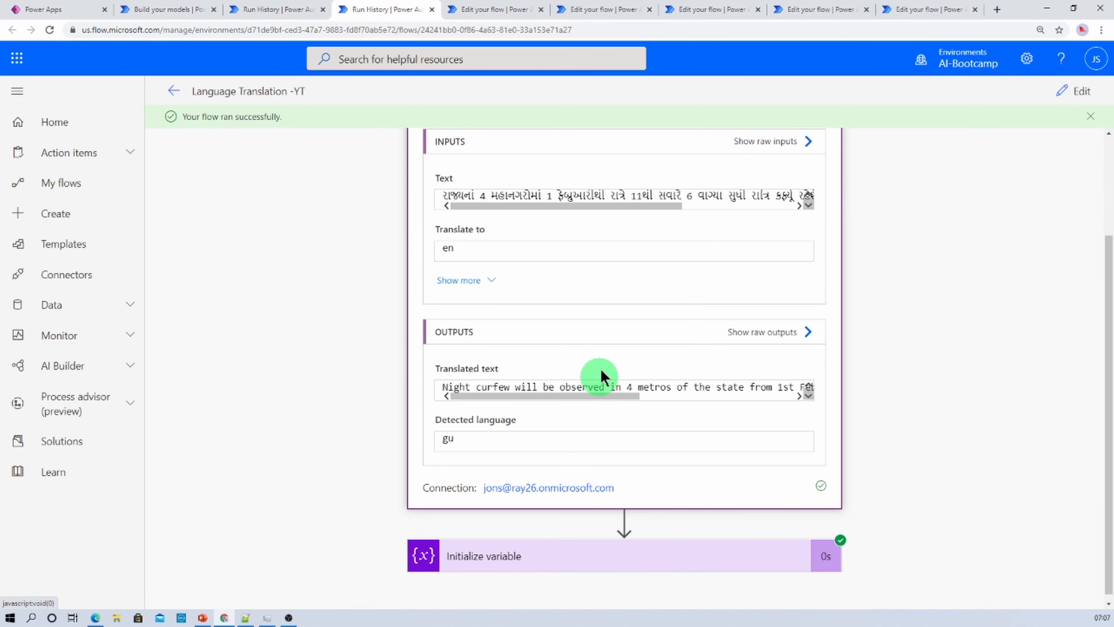
{"action": "scroll", "coordinate": [535, 281], "scroll_direction": "up", "scroll_amount": 3}
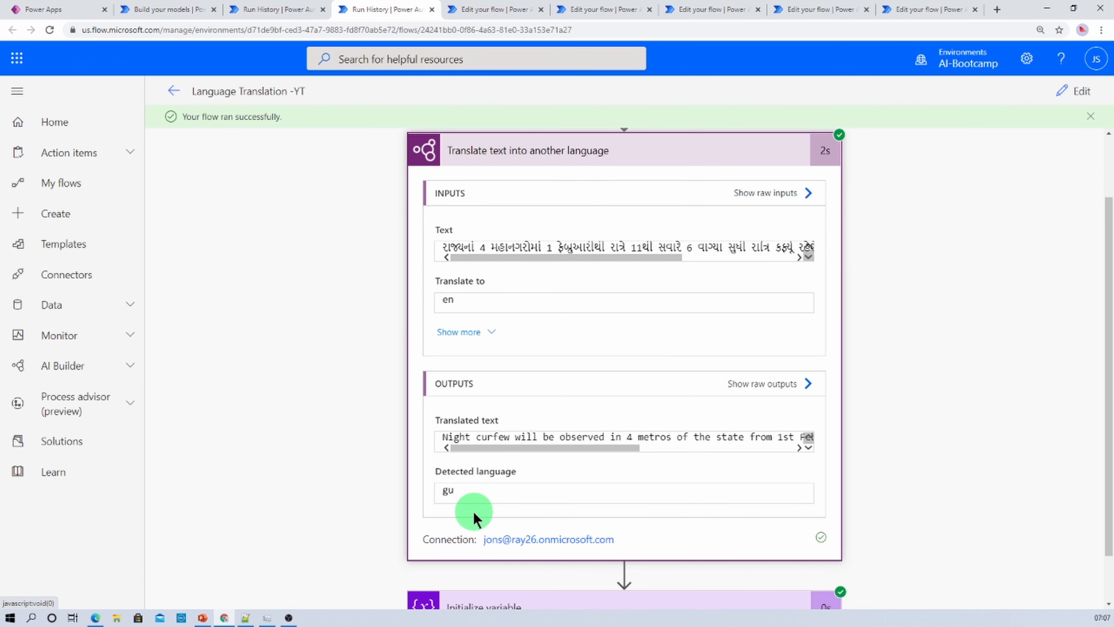
{"action": "scroll", "coordinate": [460, 505], "scroll_direction": "down", "scroll_amount": 1}
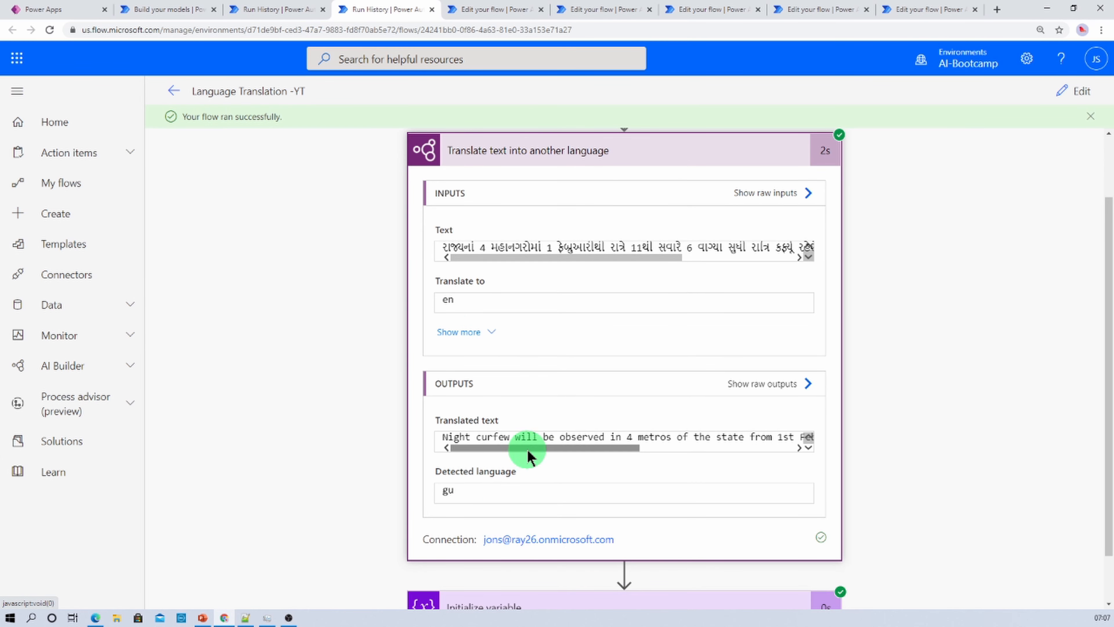
{"action": "left_click_drag", "start_coordinate": [505, 456], "coordinate": [479, 450]}
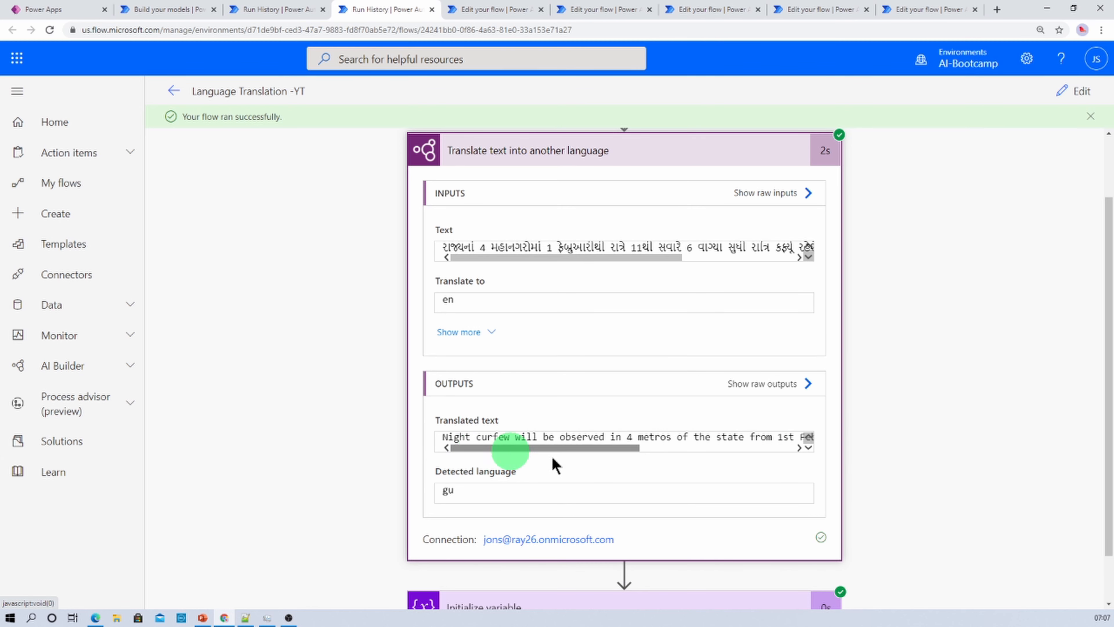
{"action": "left_click_drag", "start_coordinate": [575, 455], "coordinate": [759, 446]}
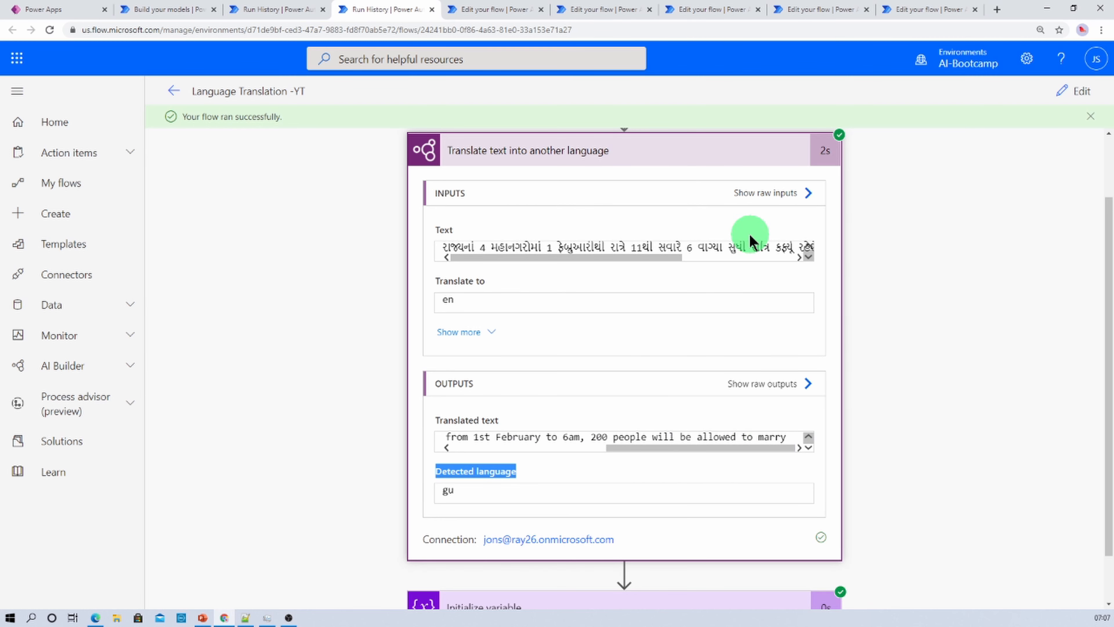
{"action": "left_click_drag", "start_coordinate": [641, 253], "coordinate": [531, 264]}
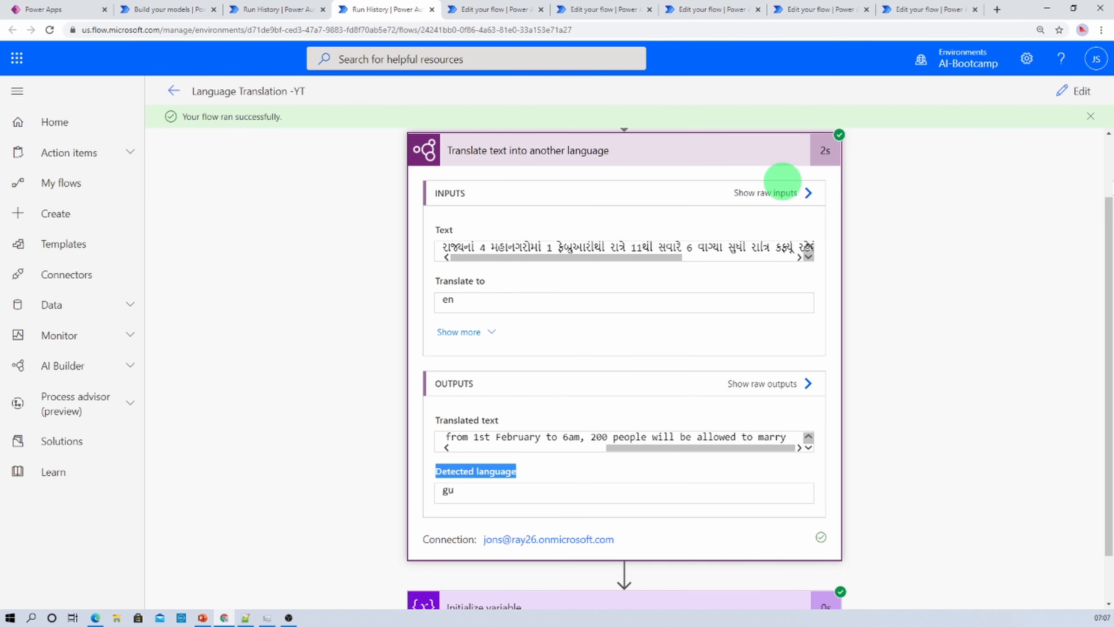
Save and manually test the translation flow with the Hindi Sentence beginning "सरकार की तरफ से सभी विपक्षी दलों को" and TL "de".
{"action": "left_click", "coordinate": [1065, 94]}
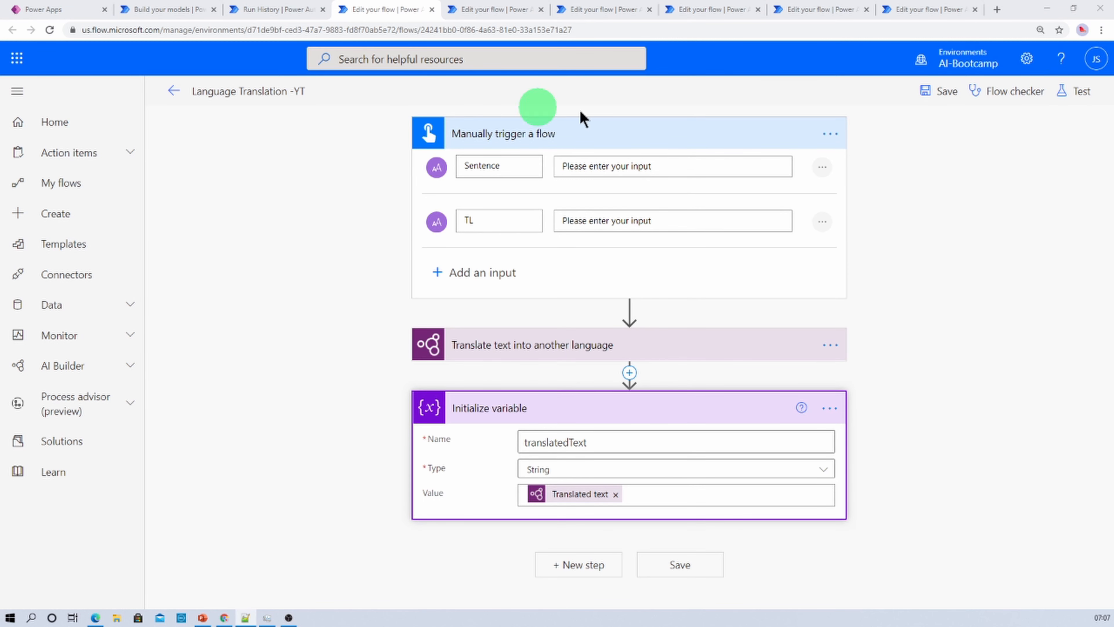
{"action": "left_click", "coordinate": [1082, 94]}
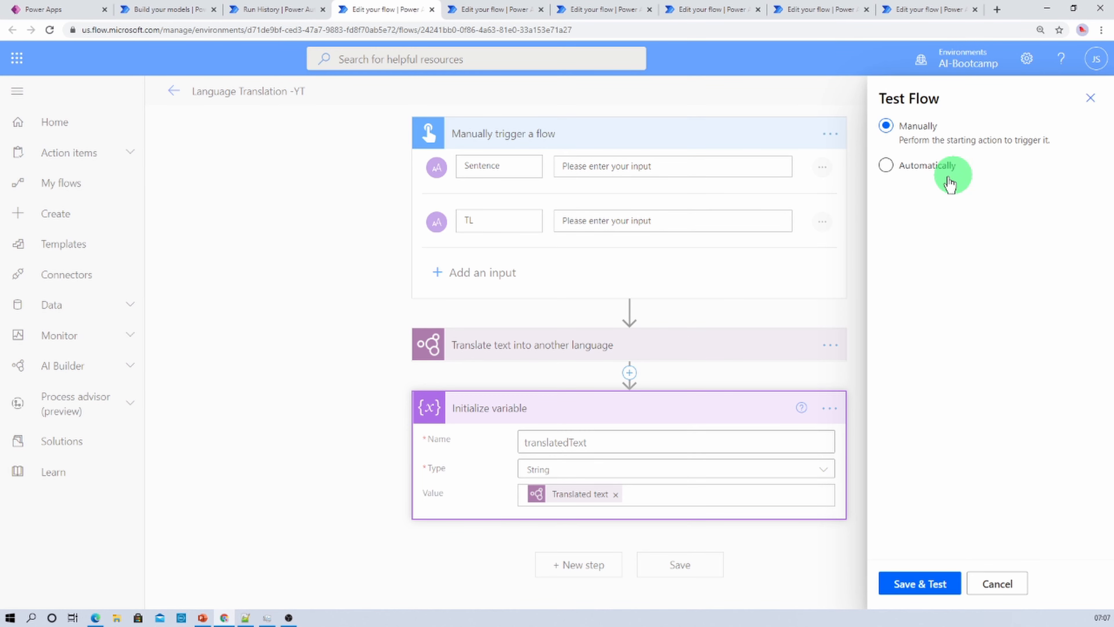
{"action": "left_click", "coordinate": [917, 583]}
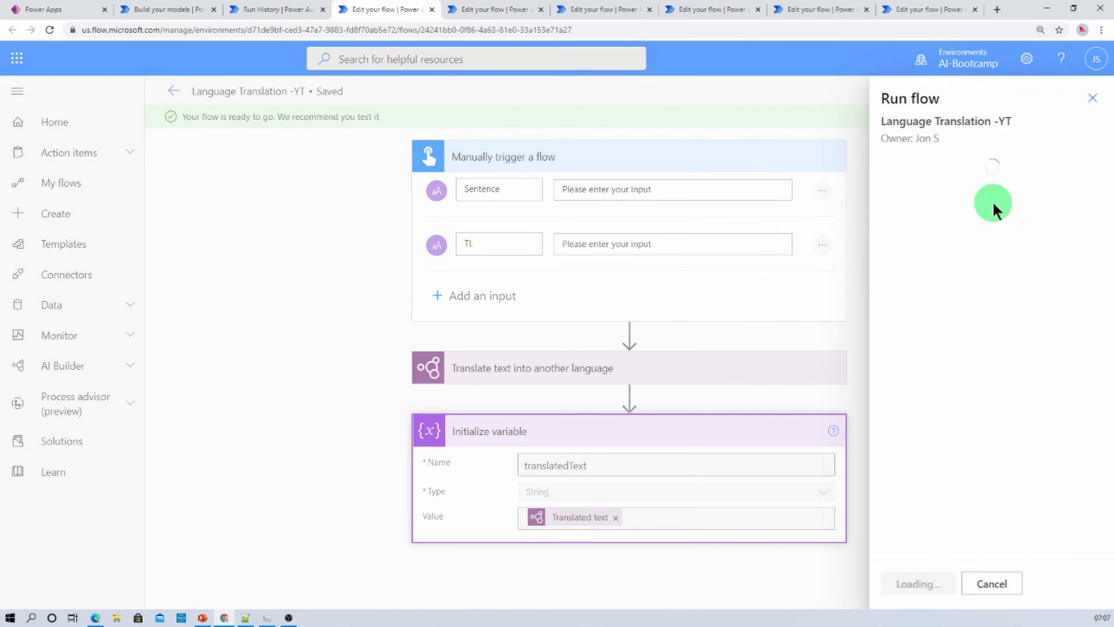
{"action": "left_click", "coordinate": [958, 210]}
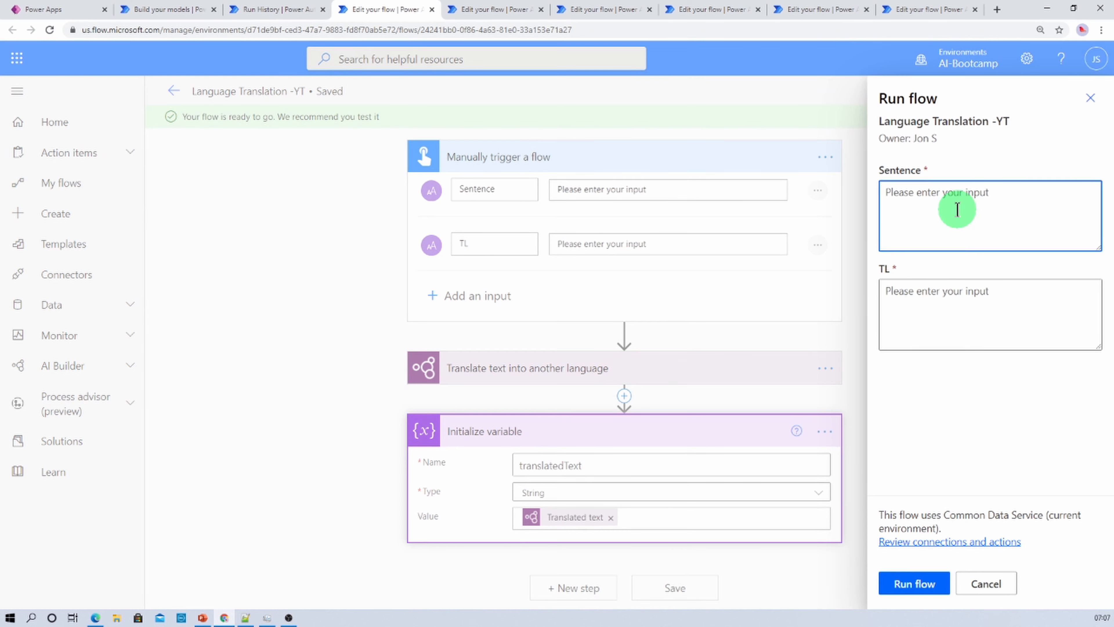
{"action": "key", "text": "ctrl+v"}
{"action": "left_click", "coordinate": [917, 297]}
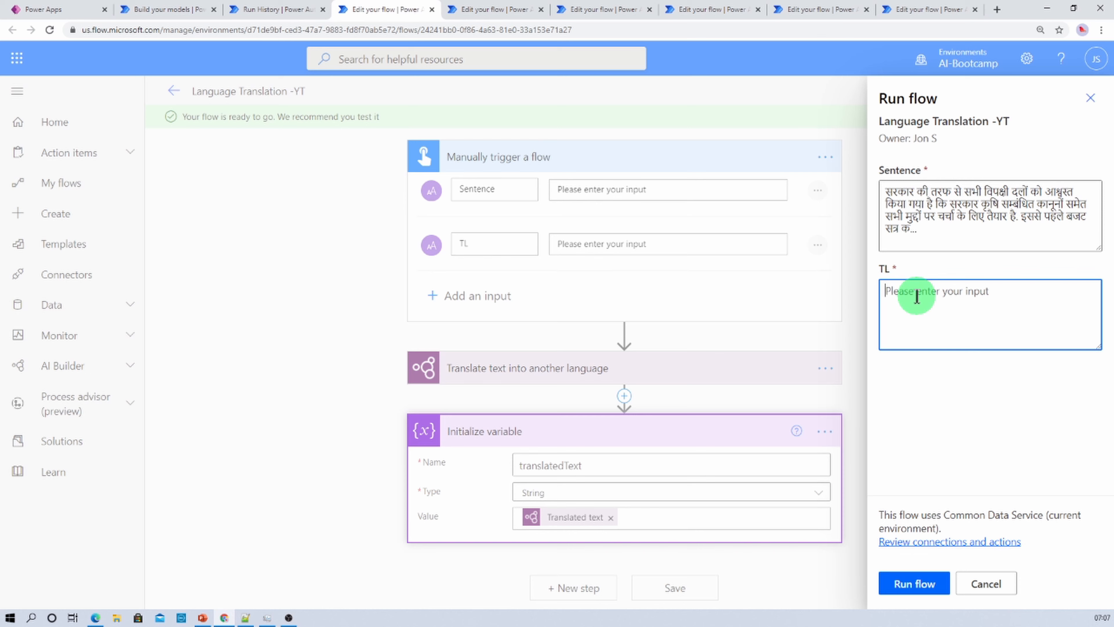
{"action": "type", "text": "de"}
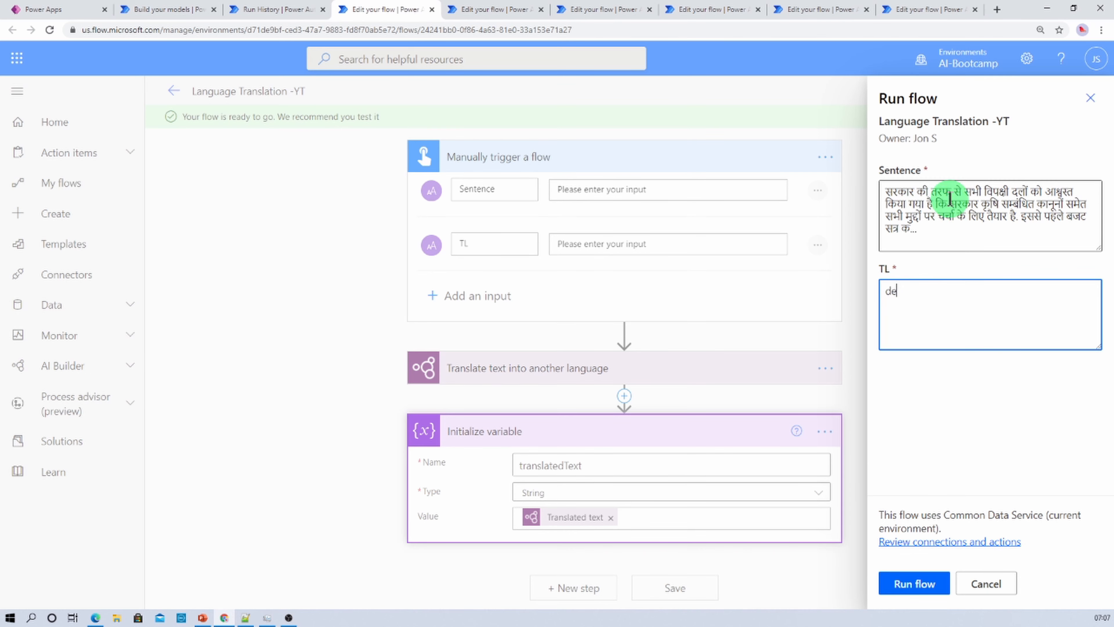
{"action": "left_click", "coordinate": [917, 583]}
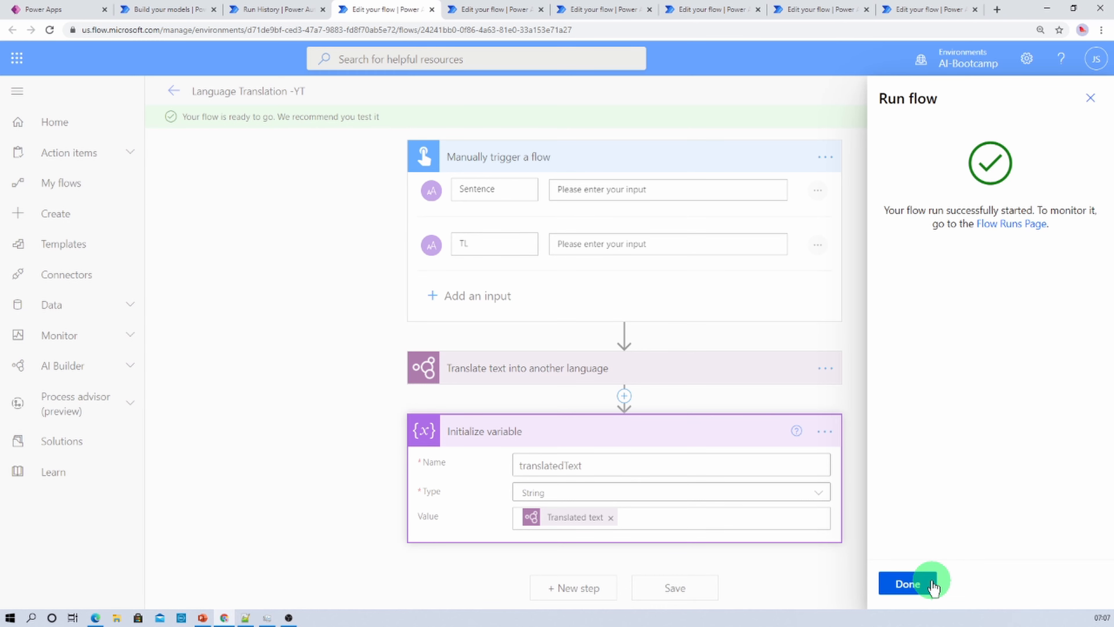
{"action": "left_click", "coordinate": [908, 584]}
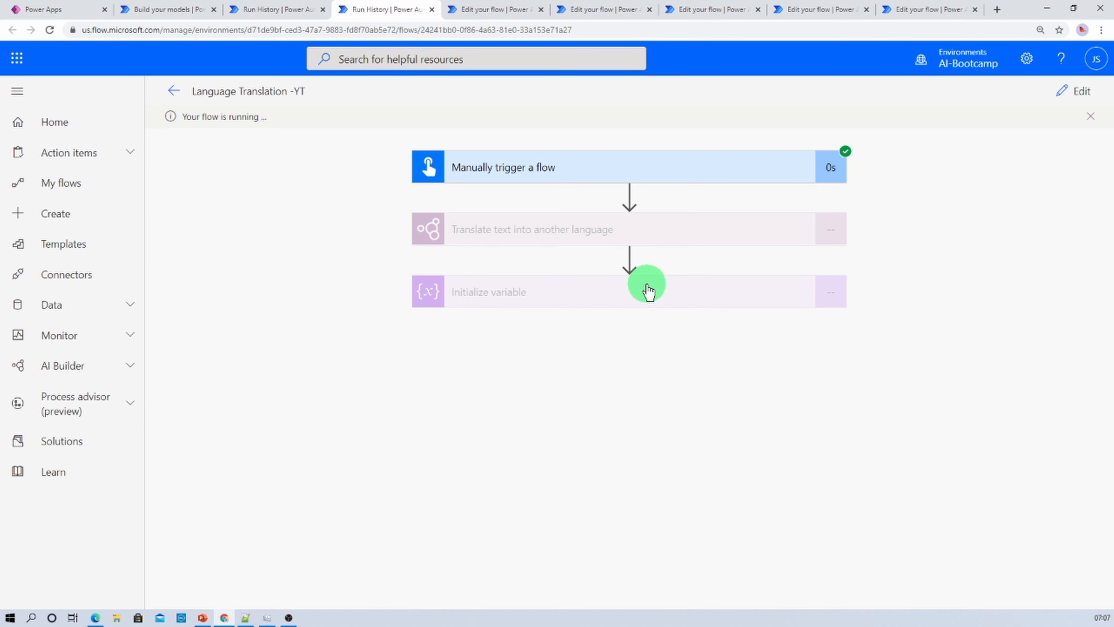
Examine the translation action's run details, reading the translated text through to its end and the detected language.
{"action": "left_click", "coordinate": [651, 231]}
{"action": "scroll", "coordinate": [633, 437], "scroll_direction": "down", "scroll_amount": 2}
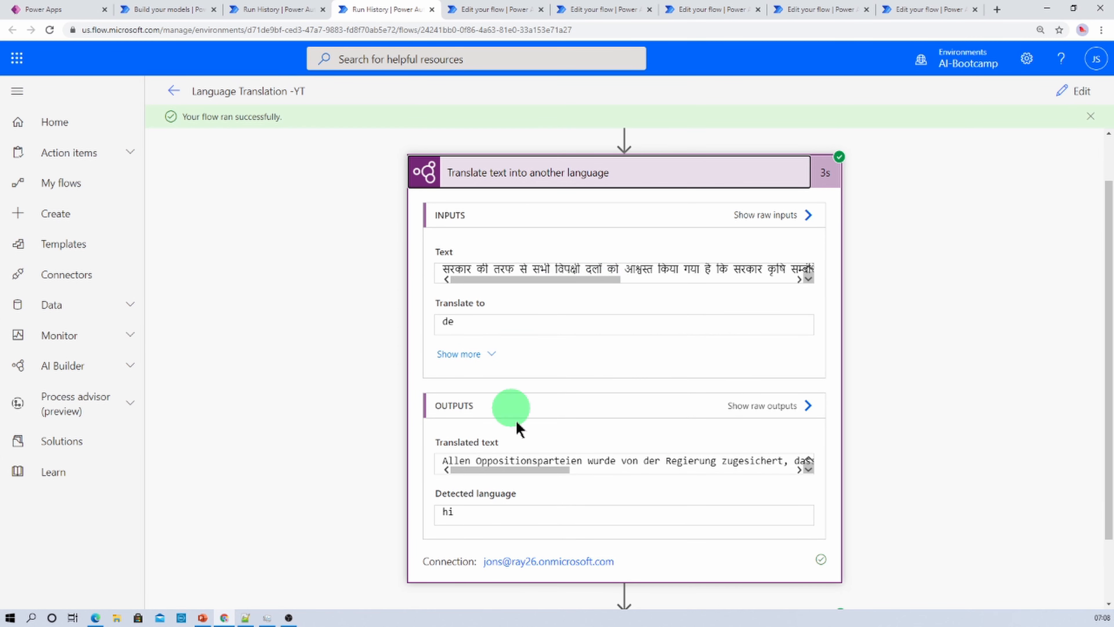
{"action": "left_click_drag", "start_coordinate": [515, 473], "coordinate": [785, 470]}
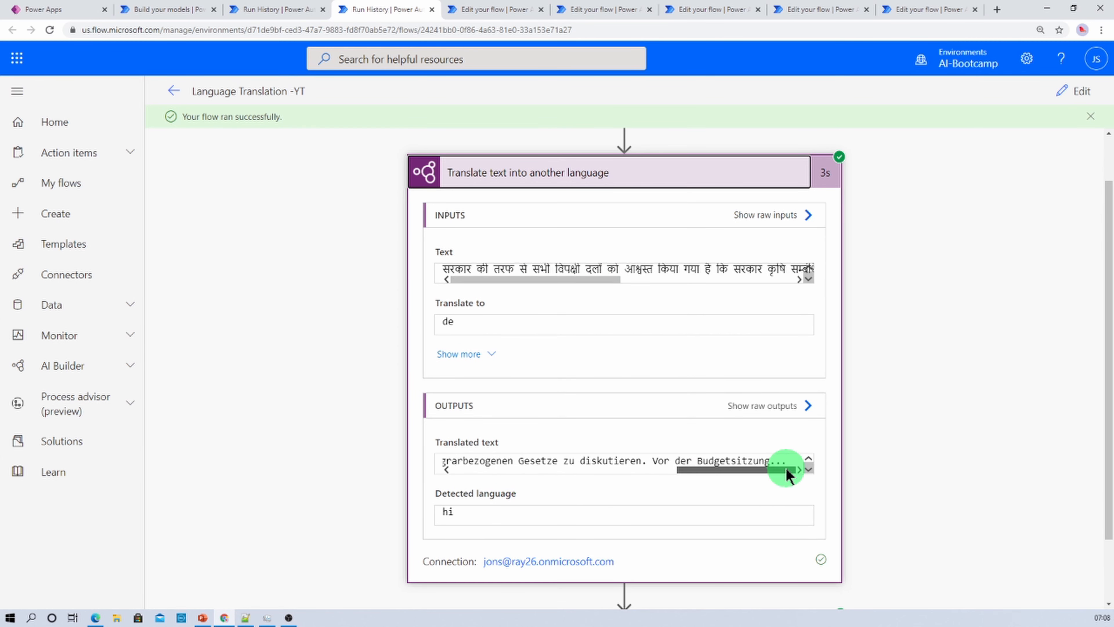
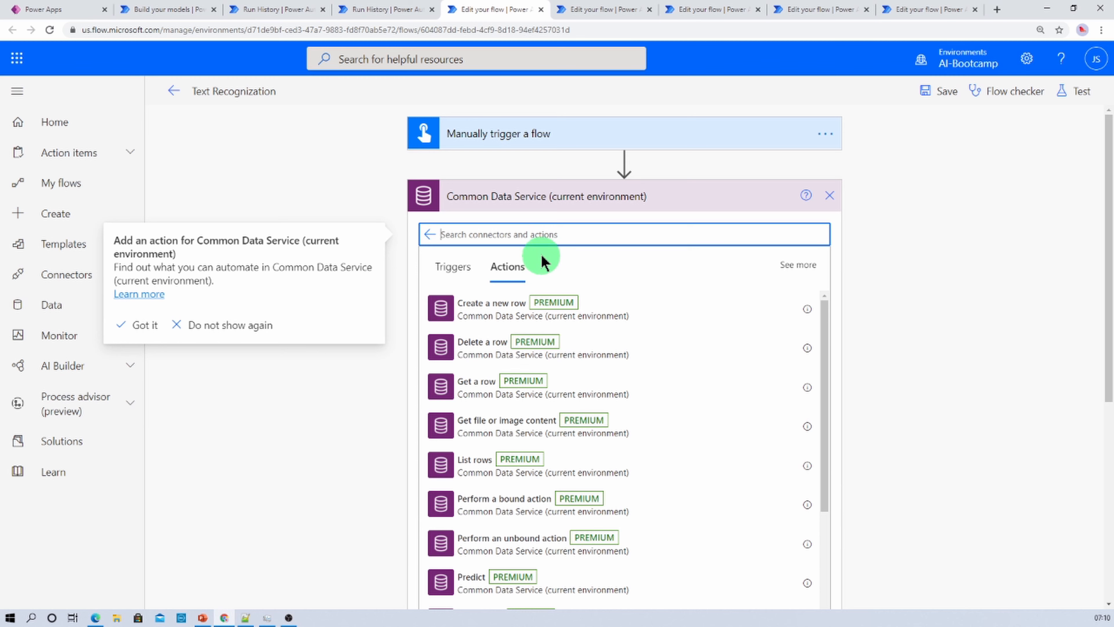
Add a Common Data Service Predict action below the trigger of the Text Recognization flow and set its model to TextRecognition model.
{"action": "type", "text": "pre"}
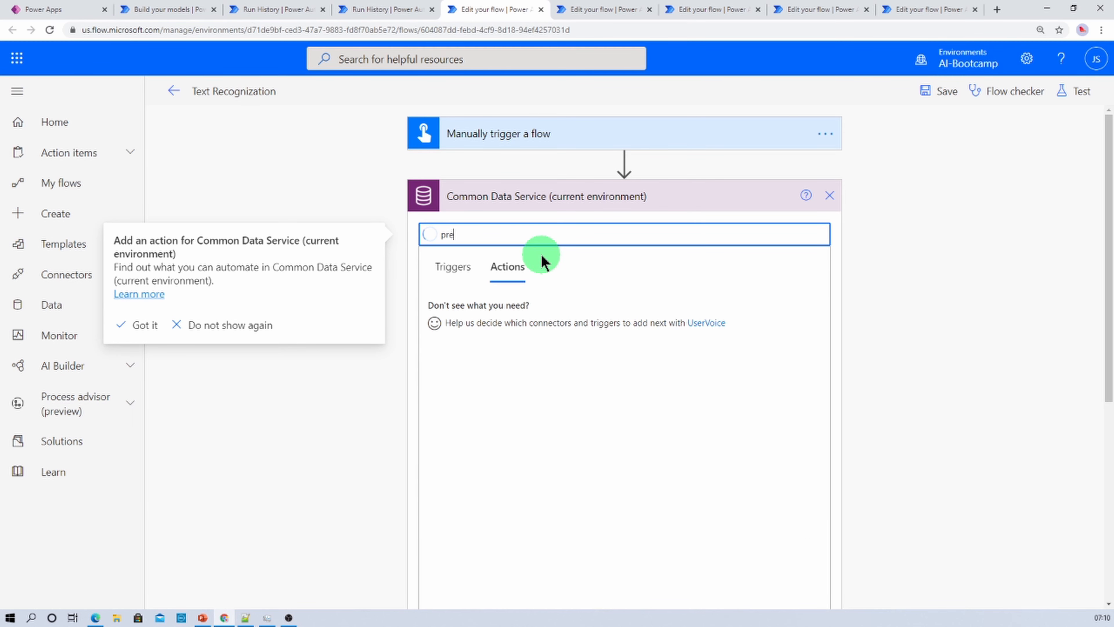
{"action": "left_click", "coordinate": [511, 315]}
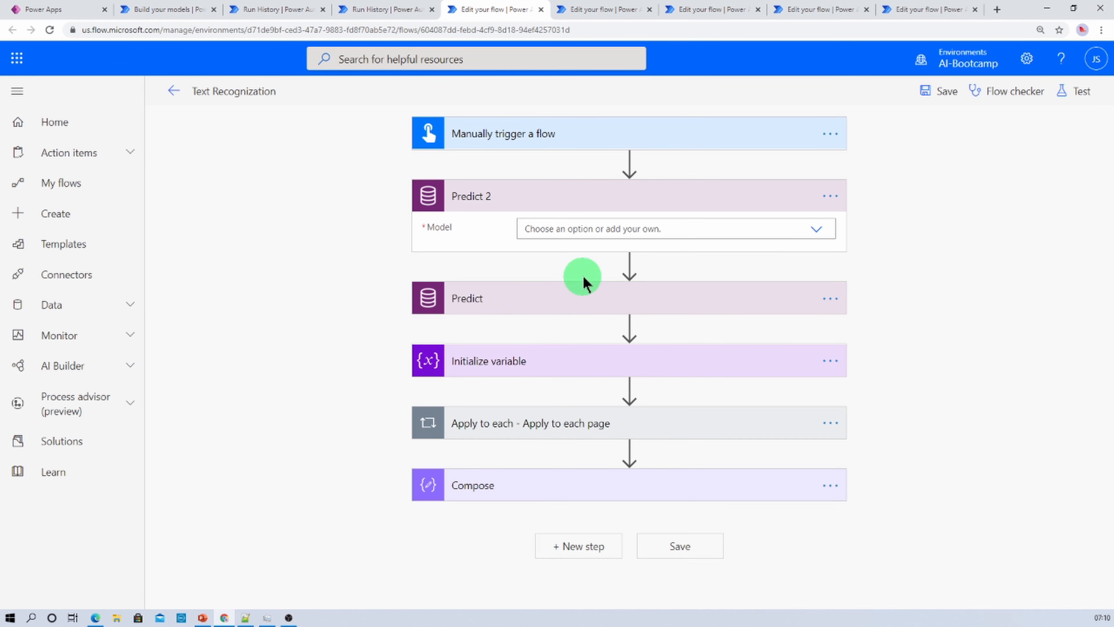
{"action": "left_click", "coordinate": [620, 229]}
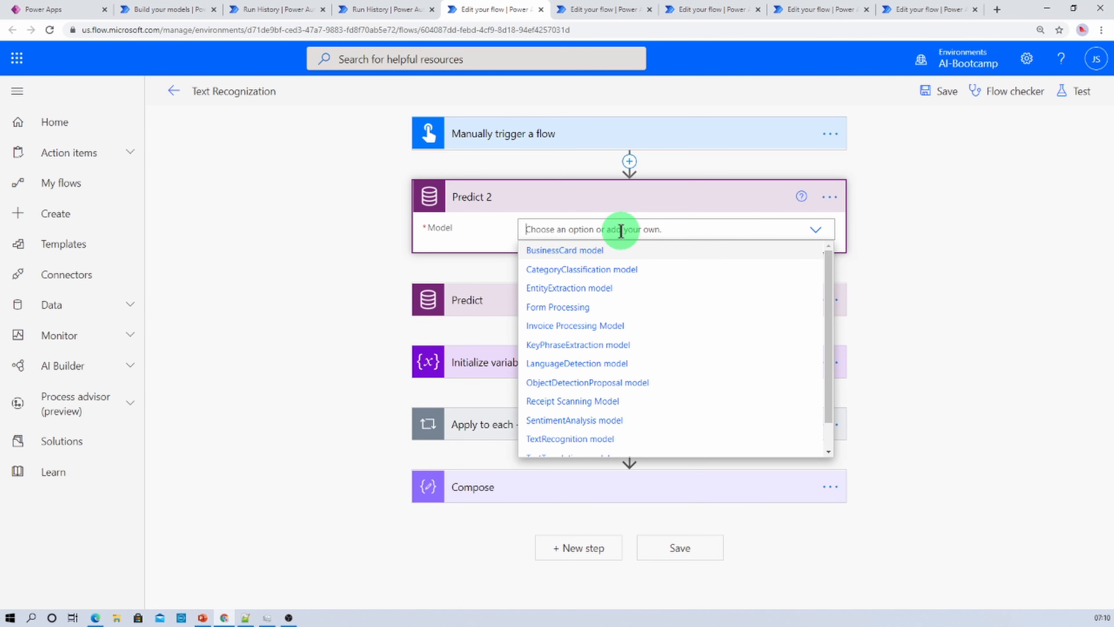
{"action": "left_click", "coordinate": [595, 441]}
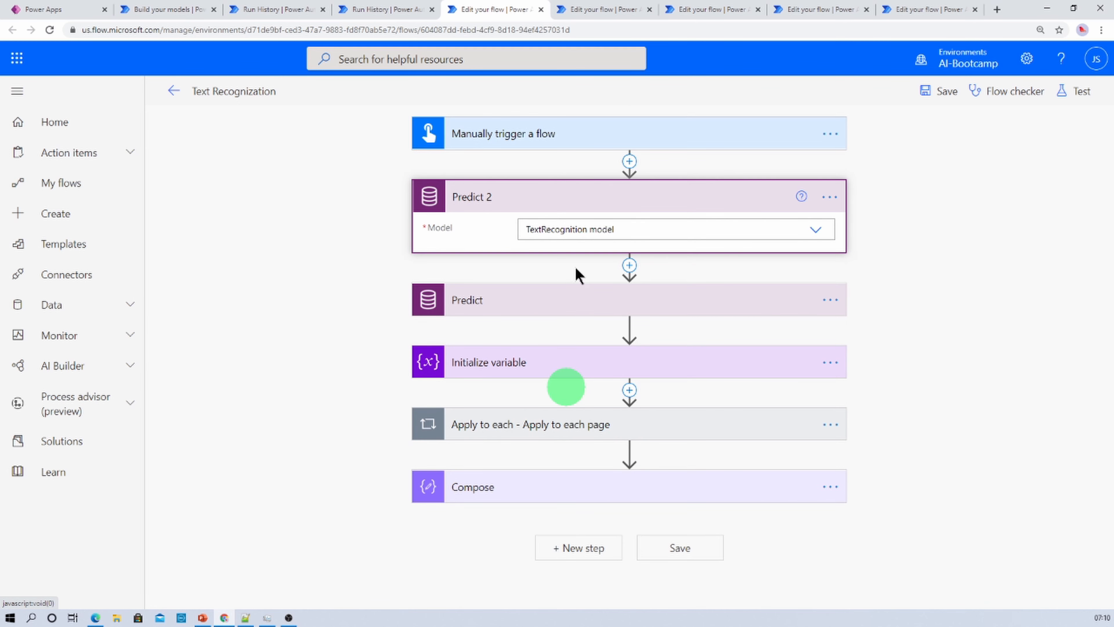
{"action": "left_click", "coordinate": [554, 259]}
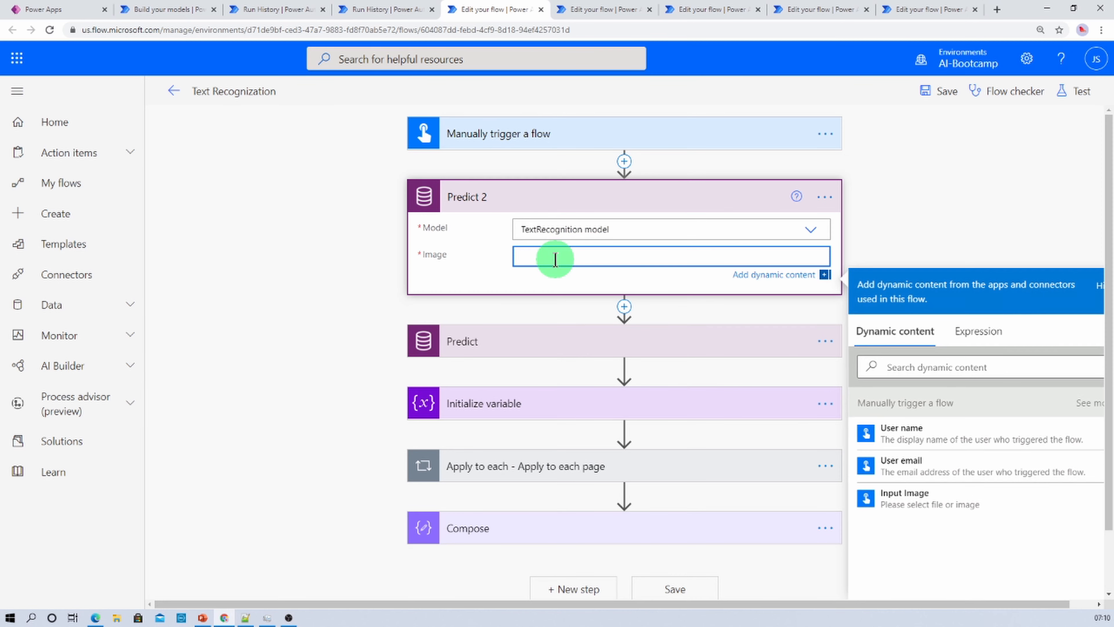
Examine the manual trigger's Input Image parameter and the available user input types without adding another input.
{"action": "left_click", "coordinate": [549, 142]}
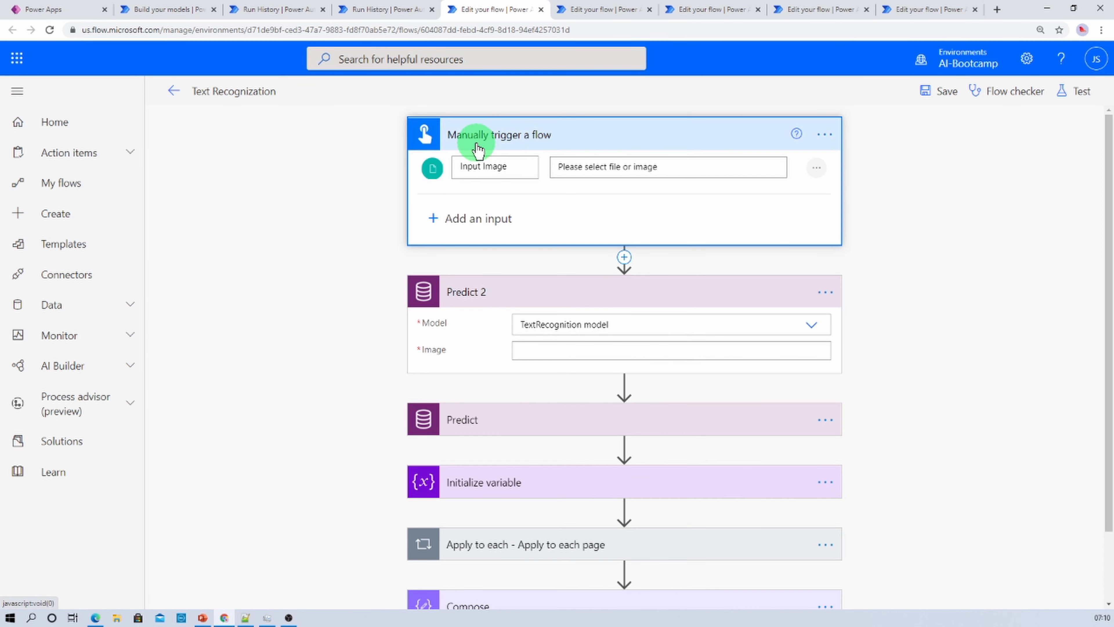
{"action": "left_click", "coordinate": [432, 218]}
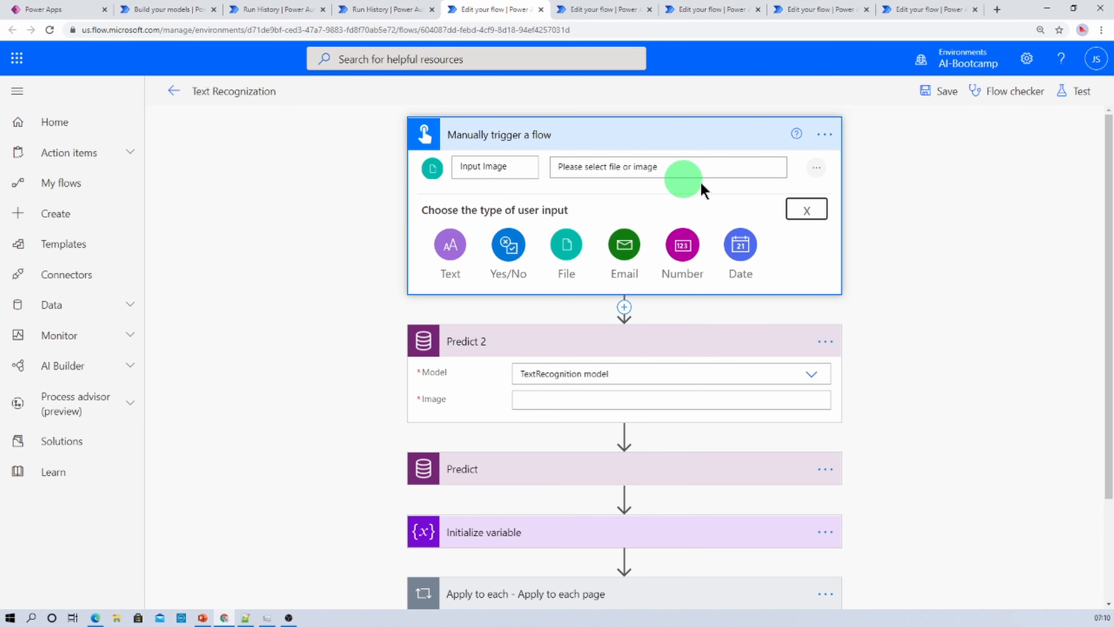
{"action": "left_click", "coordinate": [807, 210]}
{"action": "left_click", "coordinate": [963, 247]}
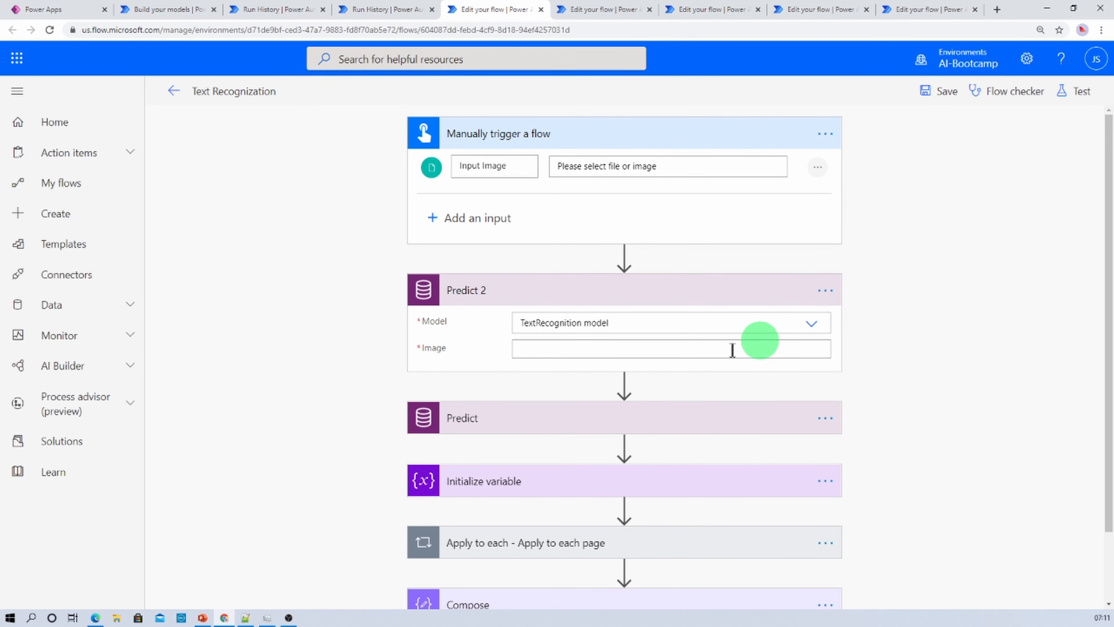
Expand the original Predict action to check its Model and Image settings against the empty Image field of Predict 2.
{"action": "left_click", "coordinate": [539, 351]}
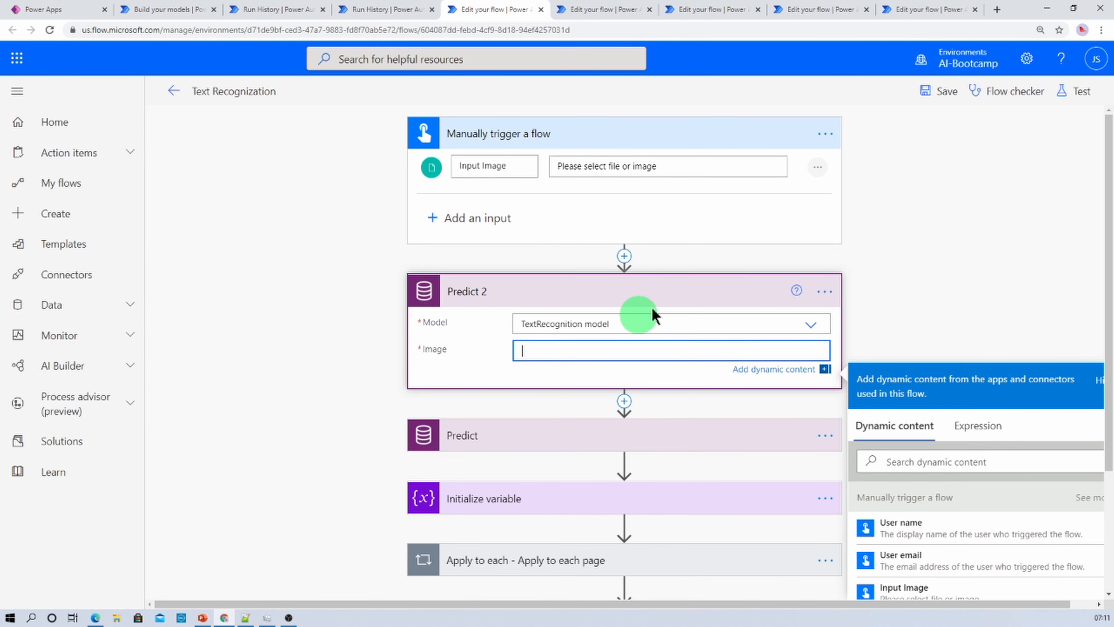
{"action": "left_click", "coordinate": [621, 435]}
{"action": "scroll", "coordinate": [621, 433], "scroll_direction": "down", "scroll_amount": 2}
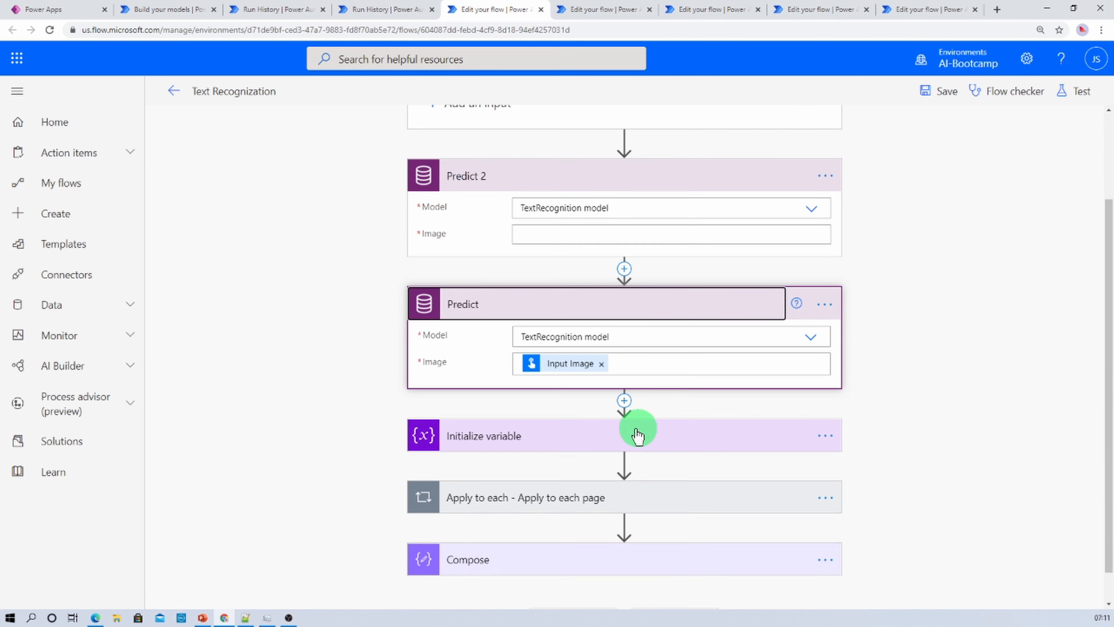
Delete the duplicate action "Predict 2" from the flow and confirm the deletion.
{"action": "left_click", "coordinate": [827, 178]}
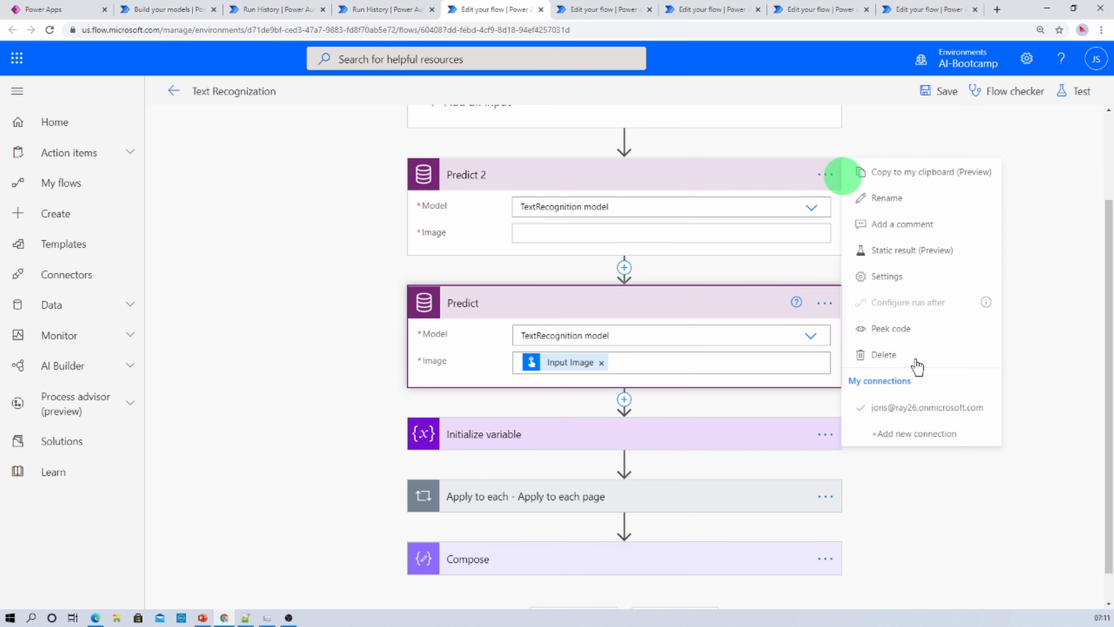
{"action": "left_click", "coordinate": [895, 356]}
{"action": "left_click", "coordinate": [567, 356]}
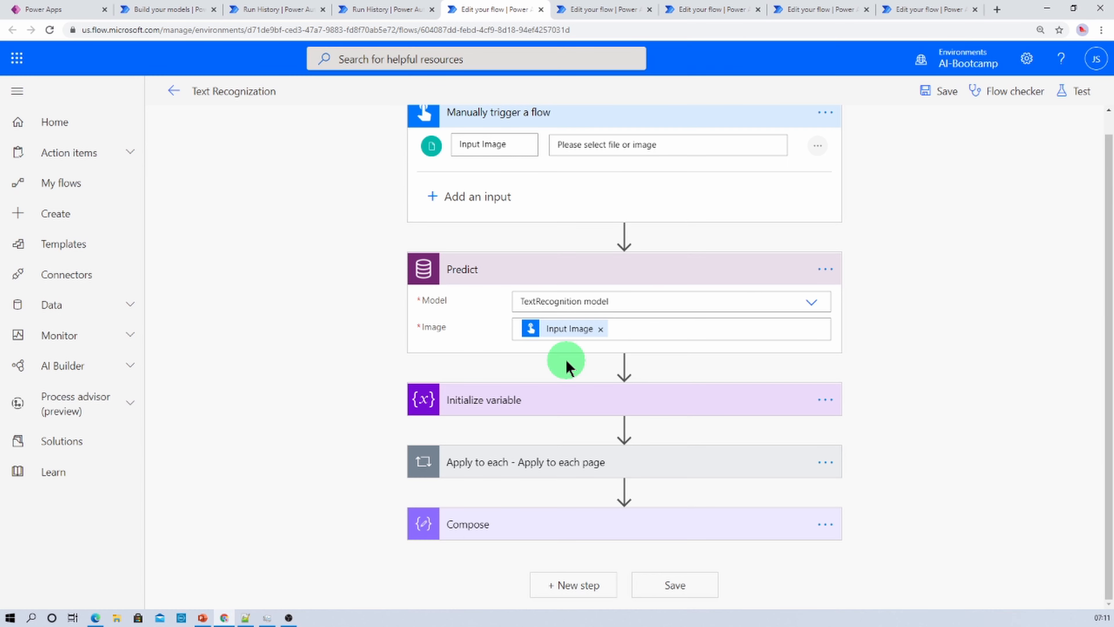
Examine the settings of the Initialize variable, both Apply to each loops, Append to array variable and Compose actions.
{"action": "left_click", "coordinate": [563, 397]}
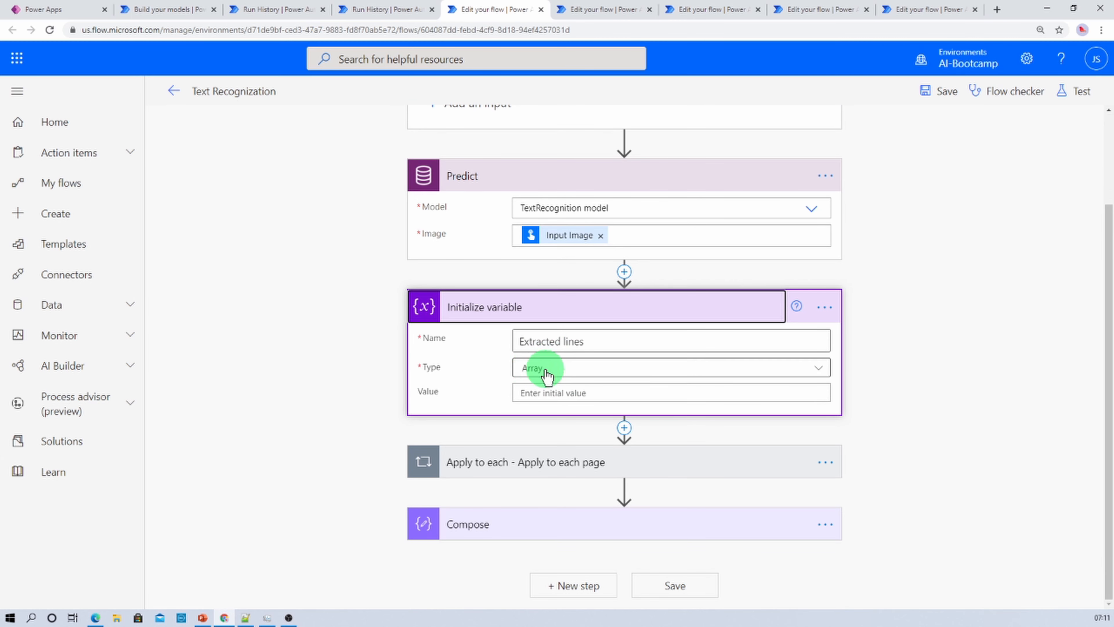
{"action": "left_click", "coordinate": [542, 469]}
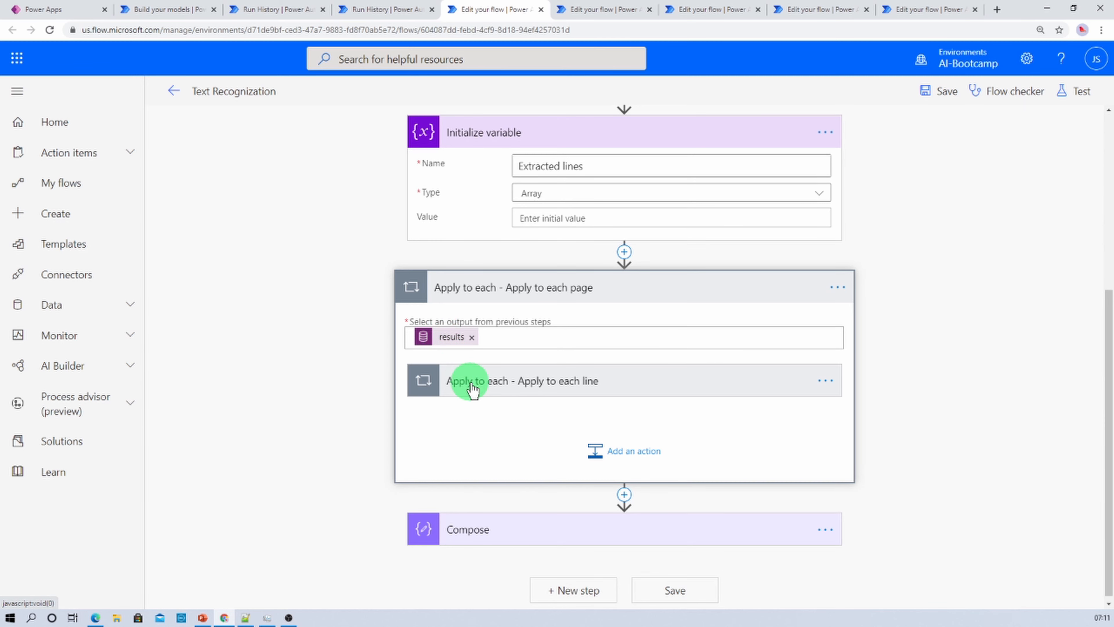
{"action": "left_click", "coordinate": [489, 387]}
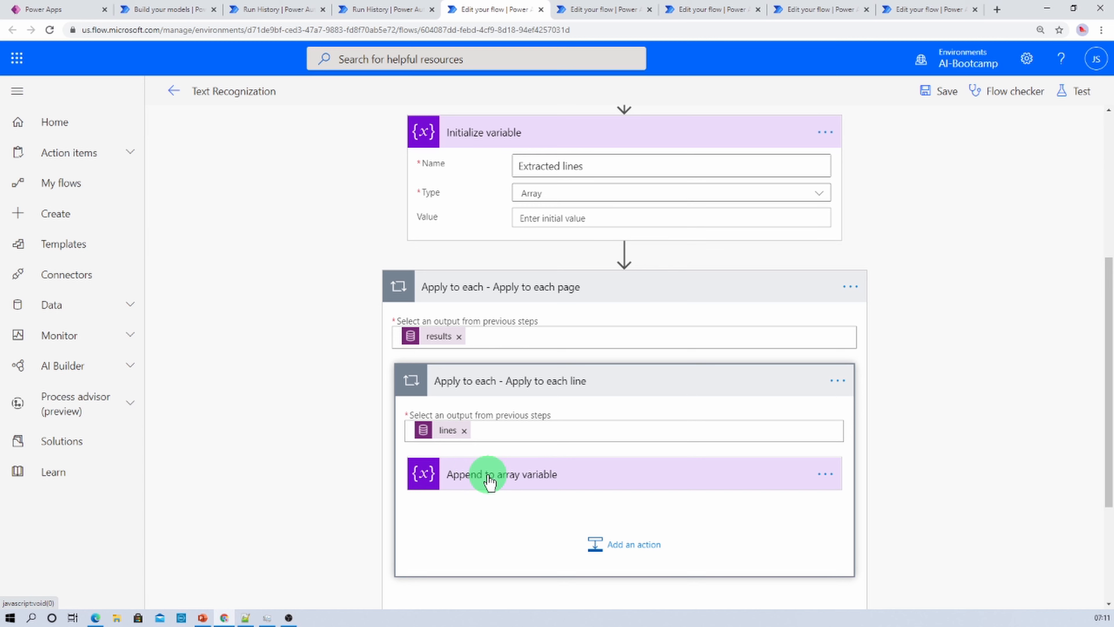
{"action": "left_click", "coordinate": [509, 478]}
{"action": "left_click", "coordinate": [599, 543]}
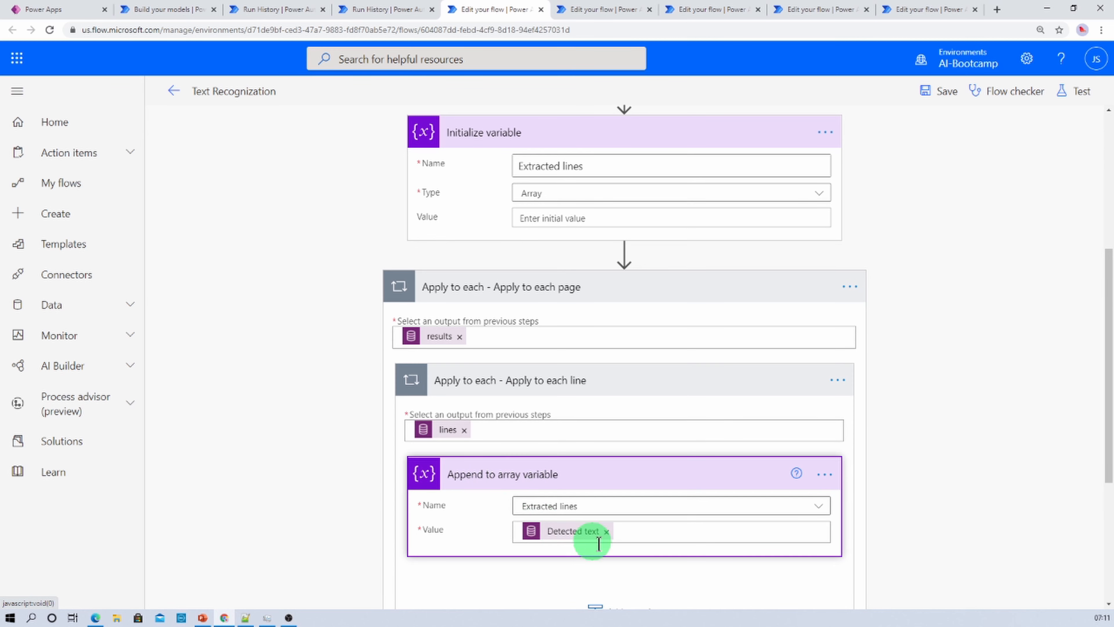
{"action": "scroll", "coordinate": [587, 515], "scroll_direction": "down", "scroll_amount": 5}
{"action": "left_click", "coordinate": [592, 525]}
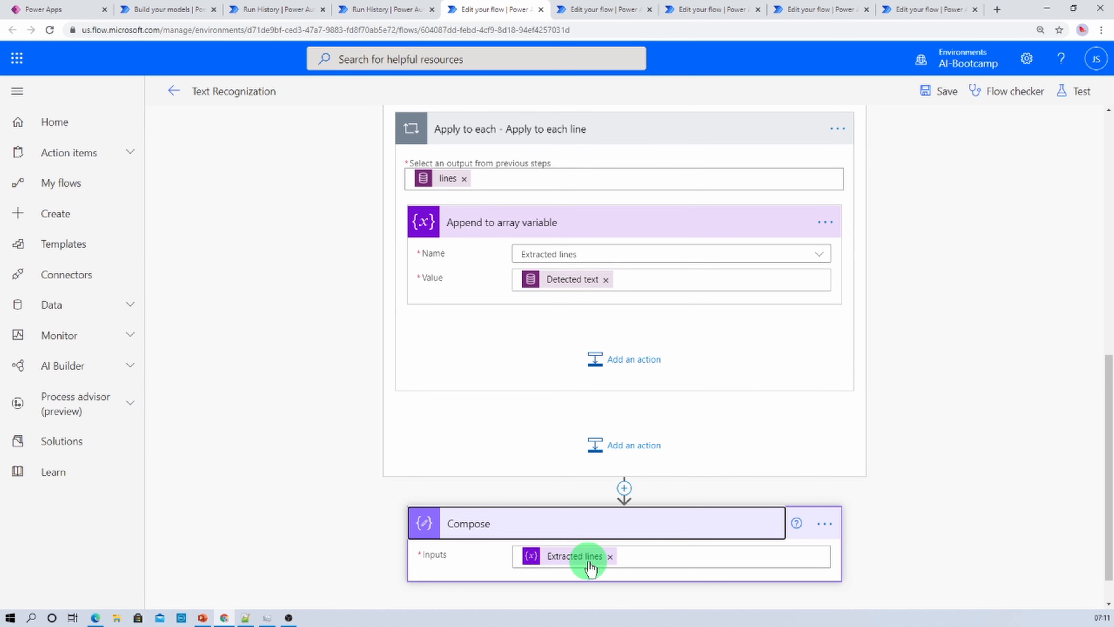
{"action": "scroll", "coordinate": [652, 386], "scroll_direction": "up", "scroll_amount": 6}
{"action": "scroll", "coordinate": [655, 376], "scroll_direction": "up", "scroll_amount": 4}
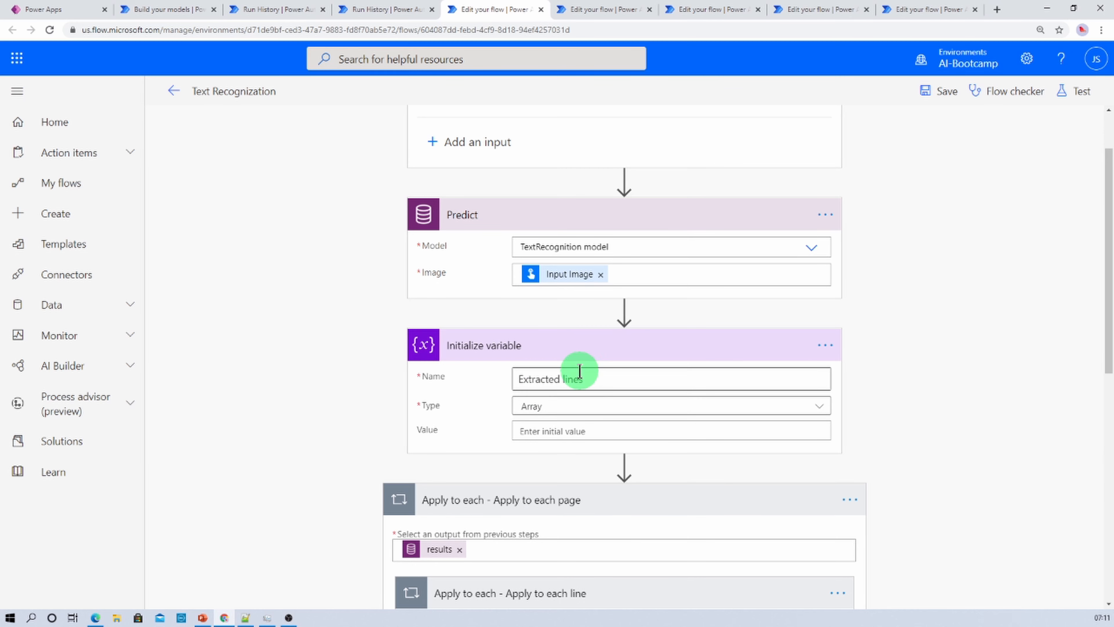
{"action": "scroll", "coordinate": [578, 370], "scroll_direction": "down", "scroll_amount": 6}
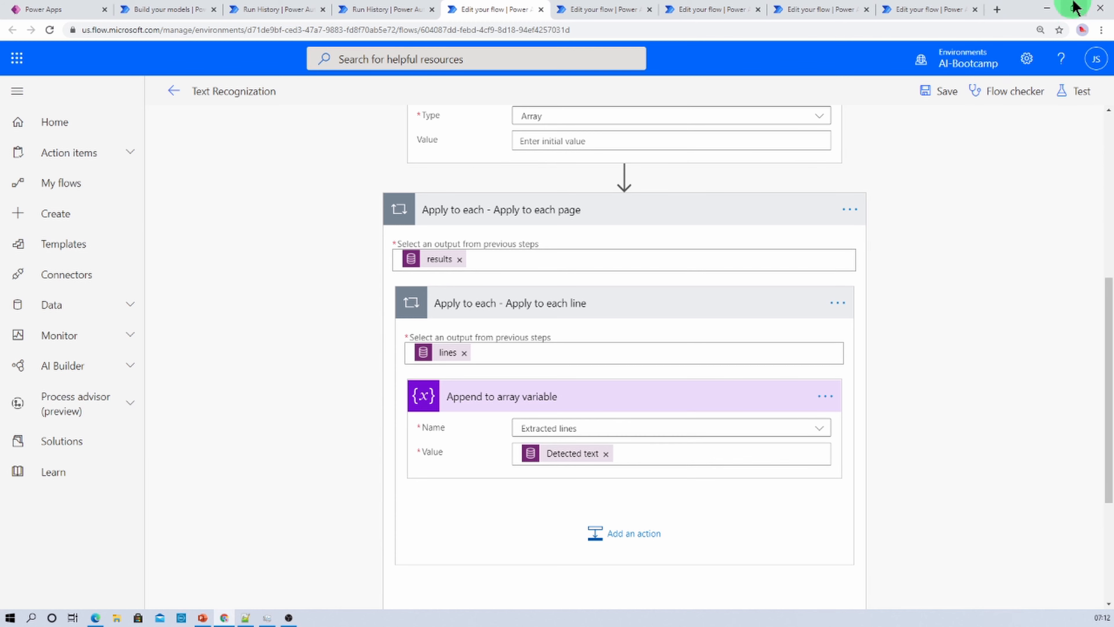
Save and manually test the Text Recognization flow with OCR-Example.png from Downloads as the Input Image.
{"action": "left_click", "coordinate": [1071, 93]}
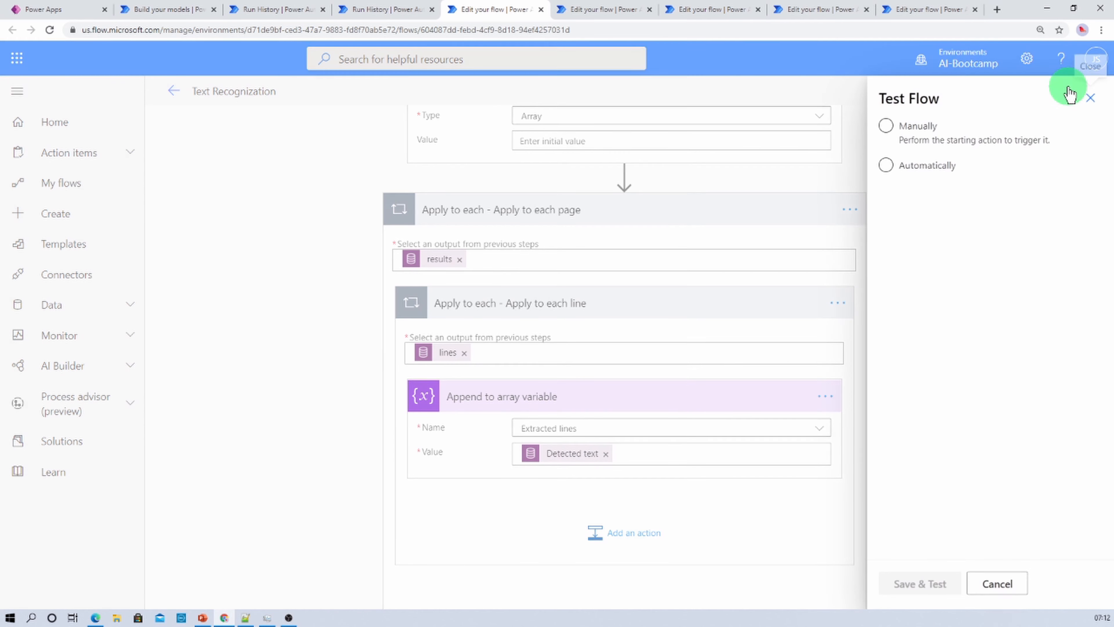
{"action": "left_click", "coordinate": [891, 126]}
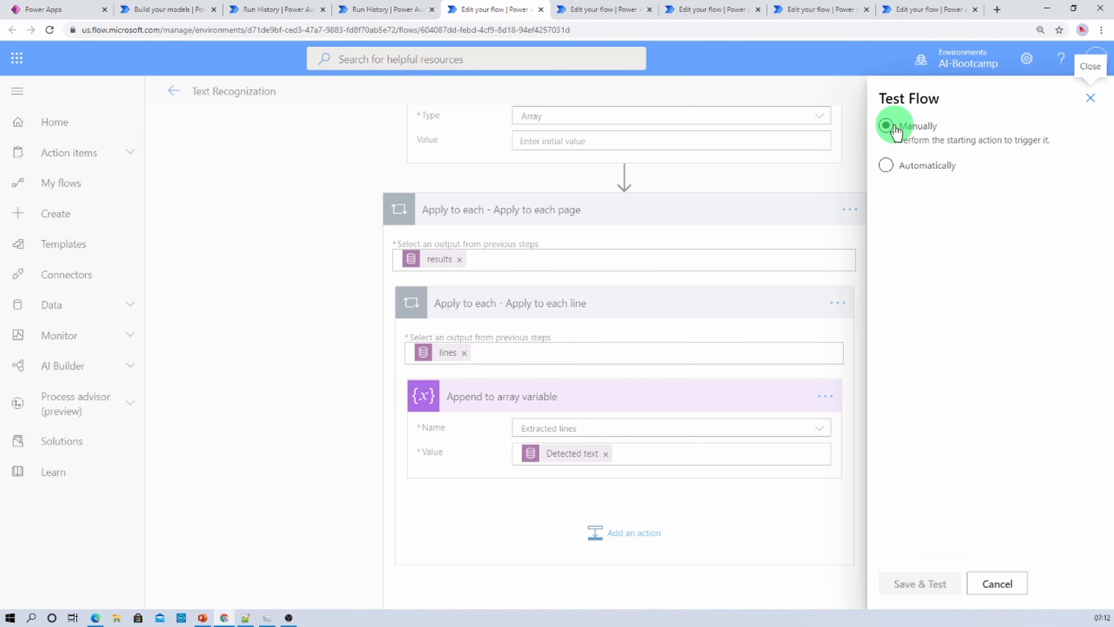
{"action": "left_click", "coordinate": [929, 587]}
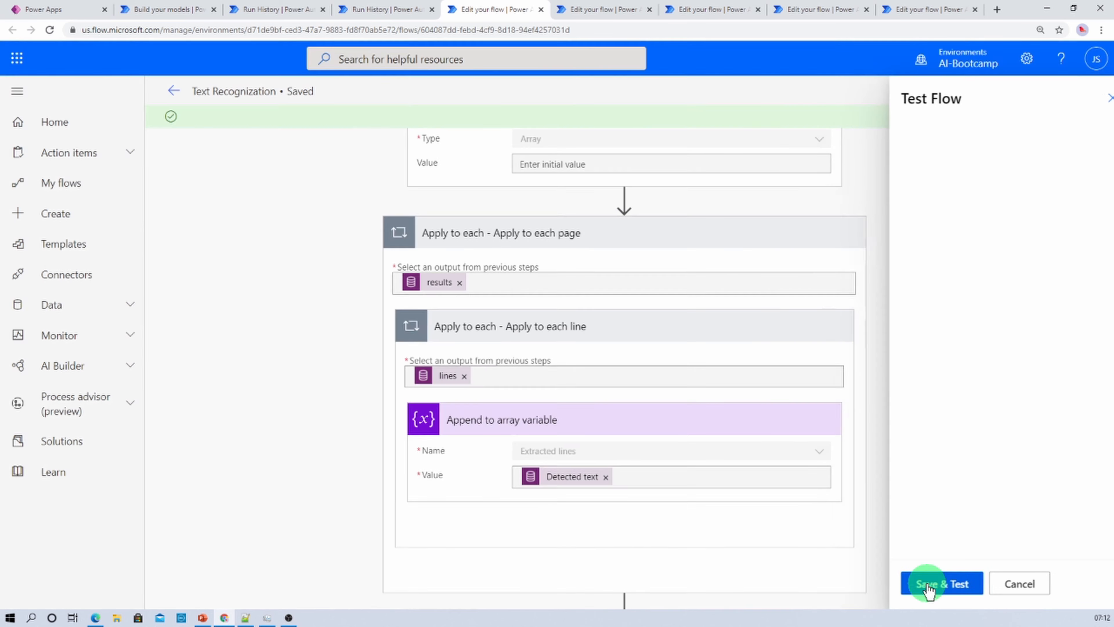
{"action": "left_click", "coordinate": [1077, 245]}
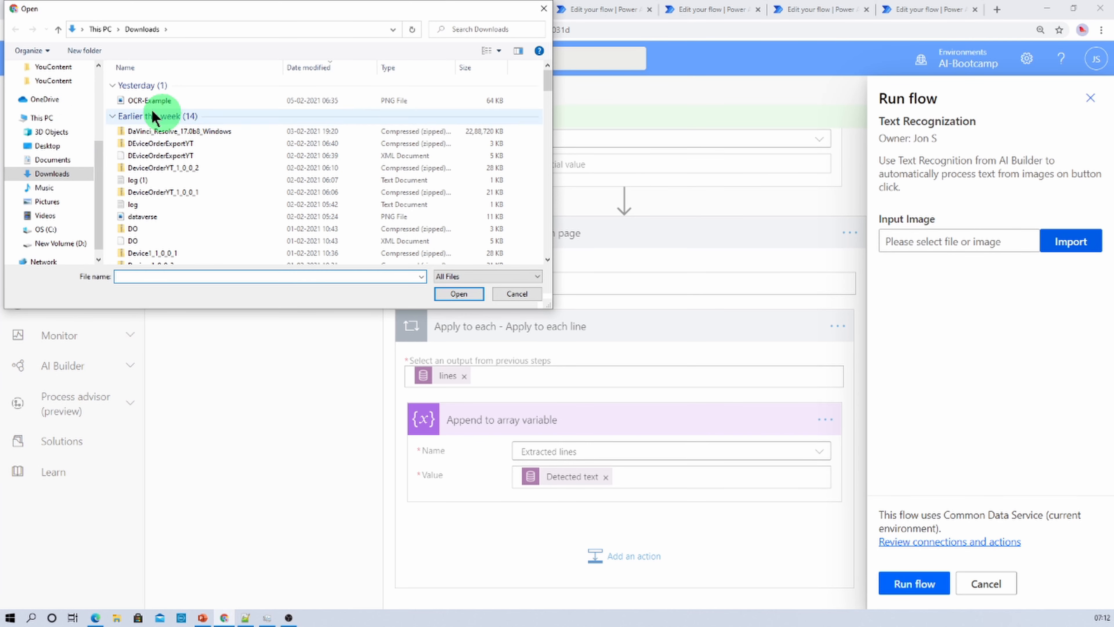
{"action": "double_click", "coordinate": [152, 103]}
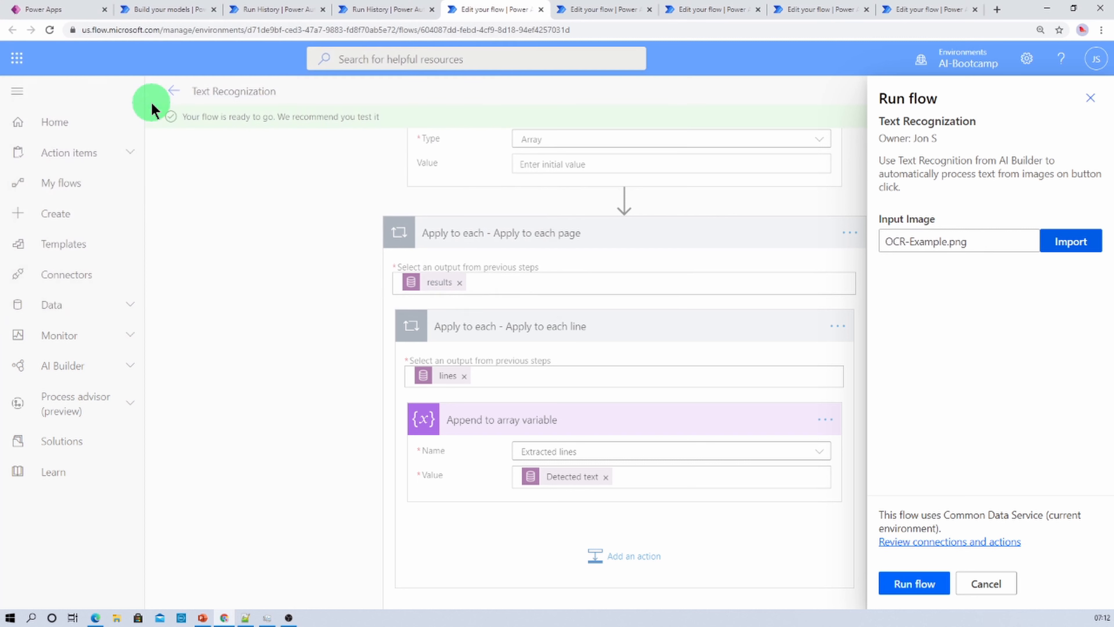
{"action": "left_click", "coordinate": [907, 586]}
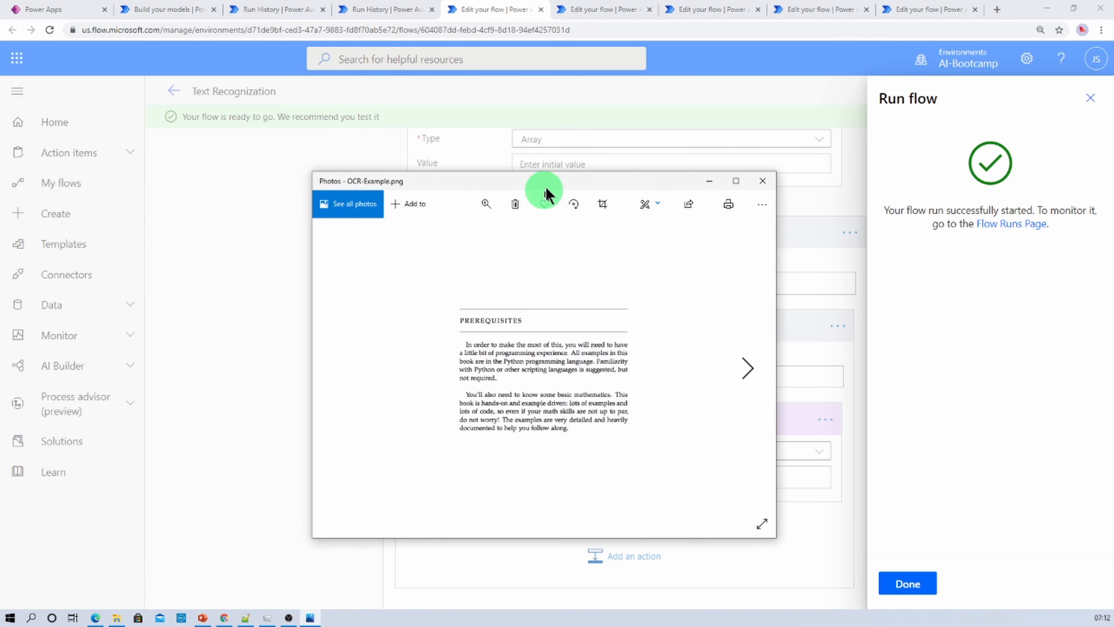
{"action": "left_click_drag", "start_coordinate": [542, 187], "coordinate": [529, 133]}
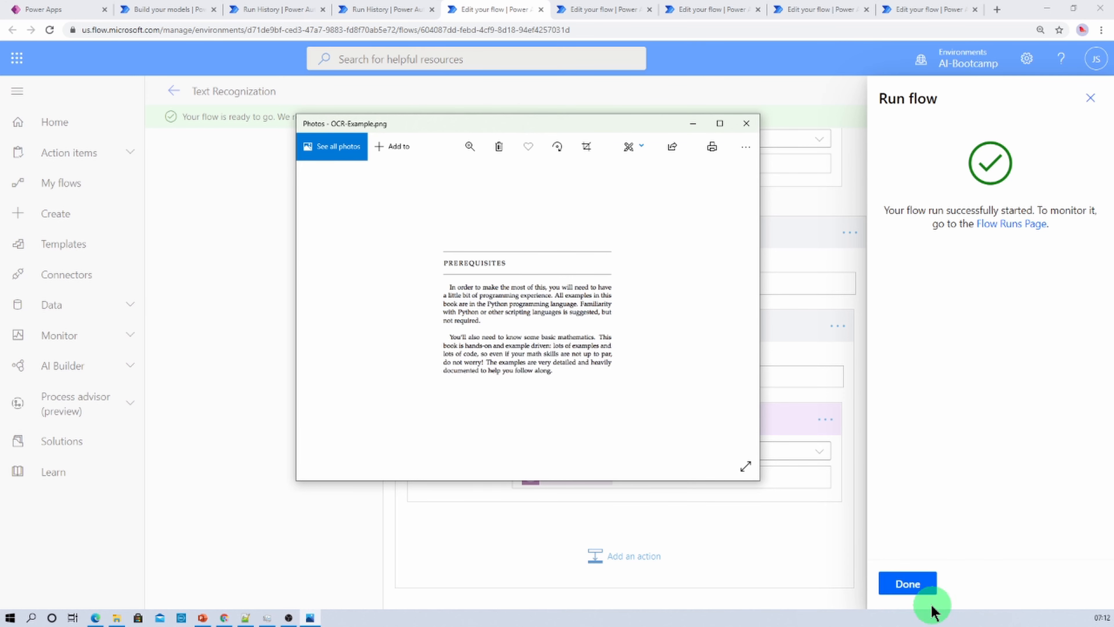
{"action": "left_click", "coordinate": [919, 591]}
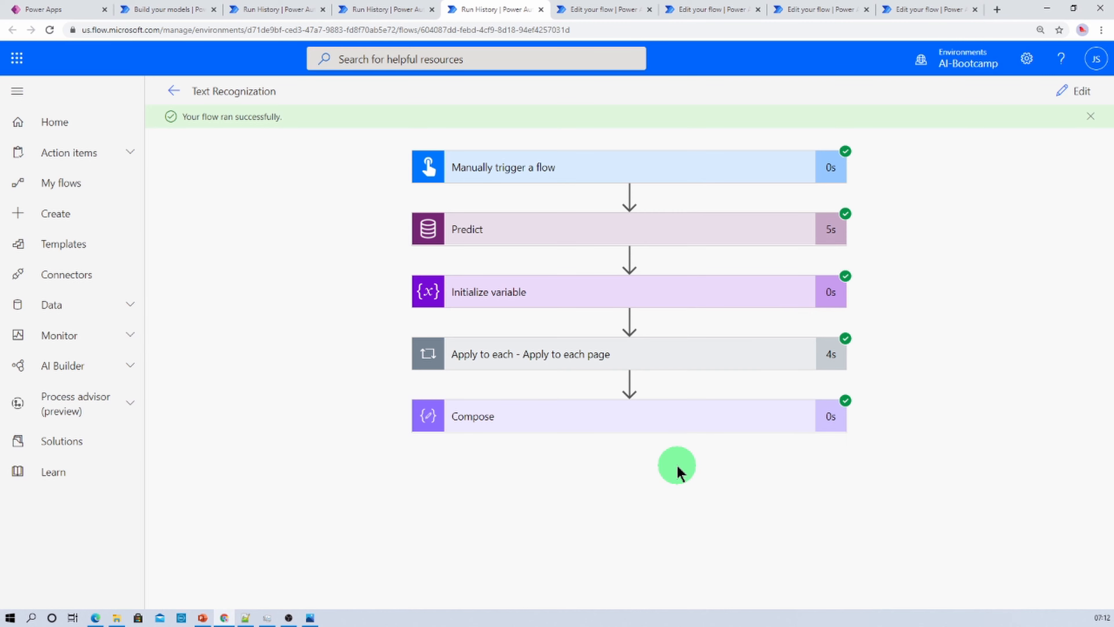
Examine the Compose action's inputs and outputs in the completed run and compare the extracted lines with the OCR-Example.png image.
{"action": "left_click", "coordinate": [535, 421]}
{"action": "scroll", "coordinate": [536, 421], "scroll_direction": "down", "scroll_amount": 3}
{"action": "scroll", "coordinate": [537, 421], "scroll_direction": "down", "scroll_amount": 3}
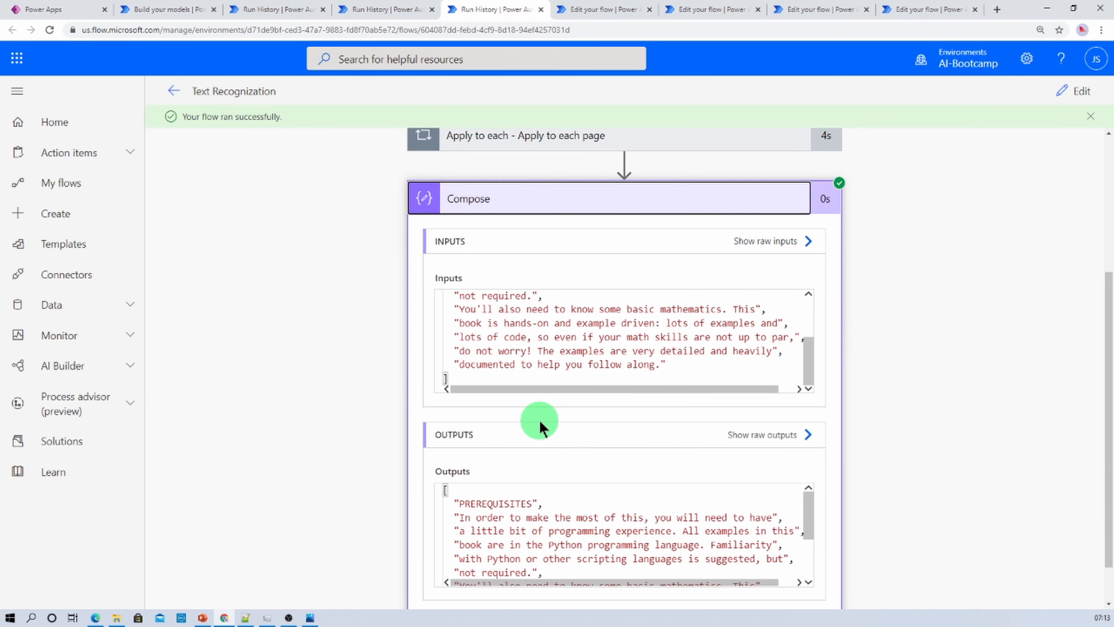
{"action": "left_click_drag", "start_coordinate": [809, 357], "coordinate": [809, 321]}
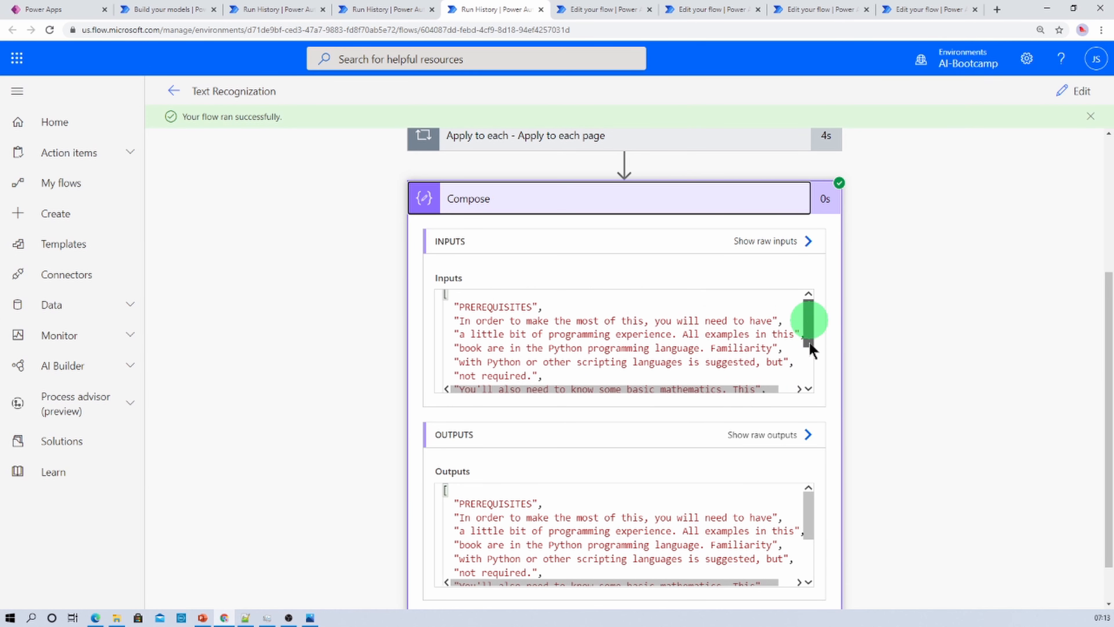
{"action": "scroll", "coordinate": [535, 324], "scroll_direction": "down", "scroll_amount": 1}
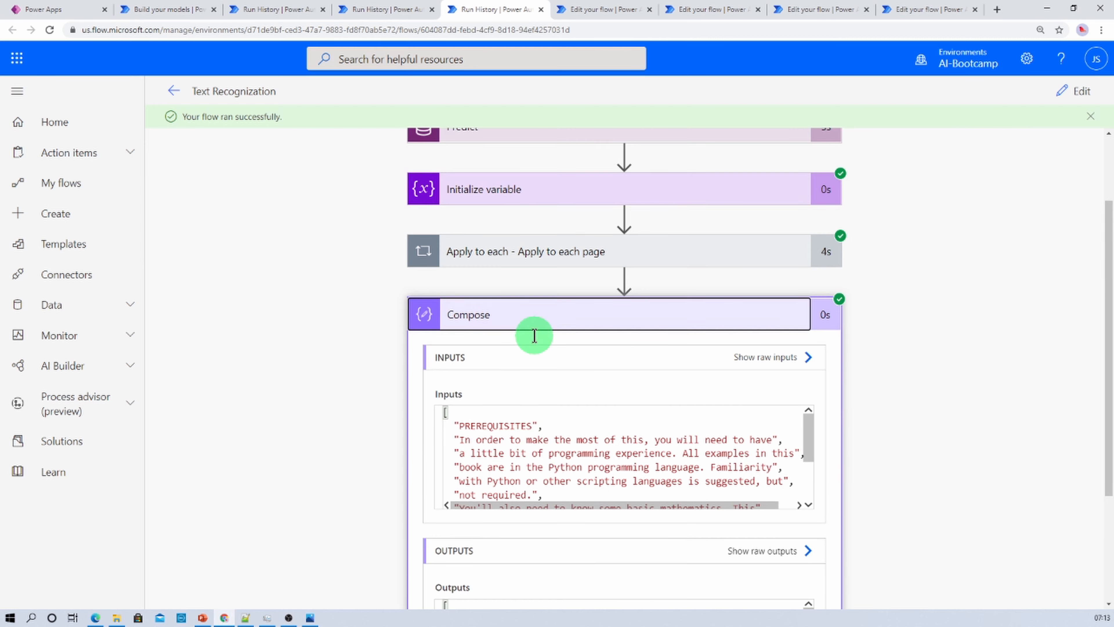
{"action": "scroll", "coordinate": [530, 329], "scroll_direction": "up", "scroll_amount": 3}
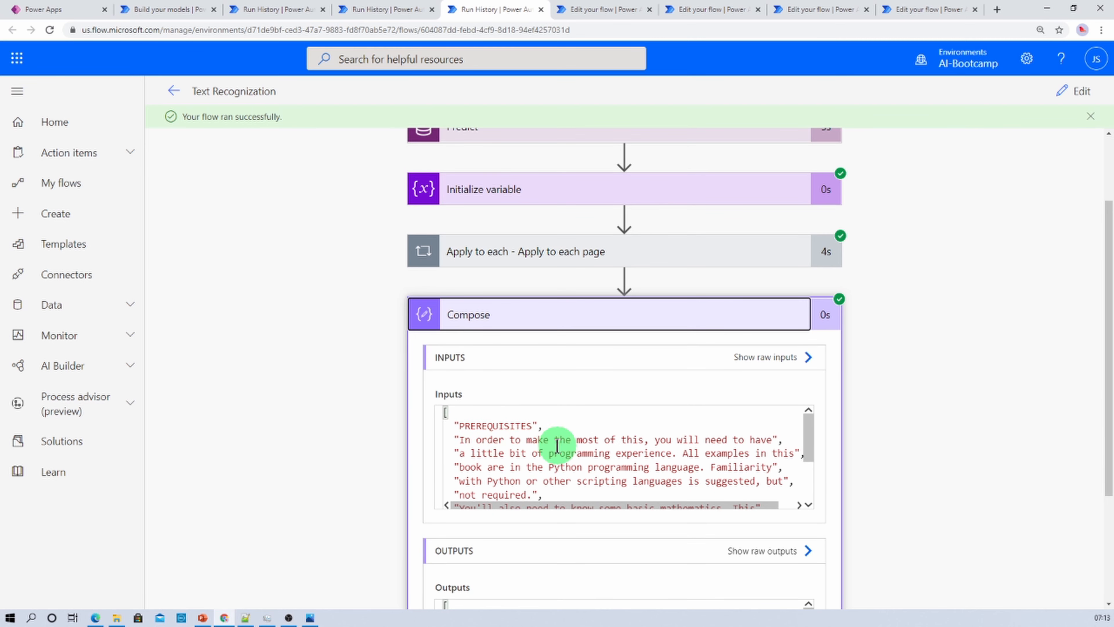
{"action": "left_click", "coordinate": [310, 617]}
{"action": "left_click_drag", "start_coordinate": [589, 132], "coordinate": [279, 188]}
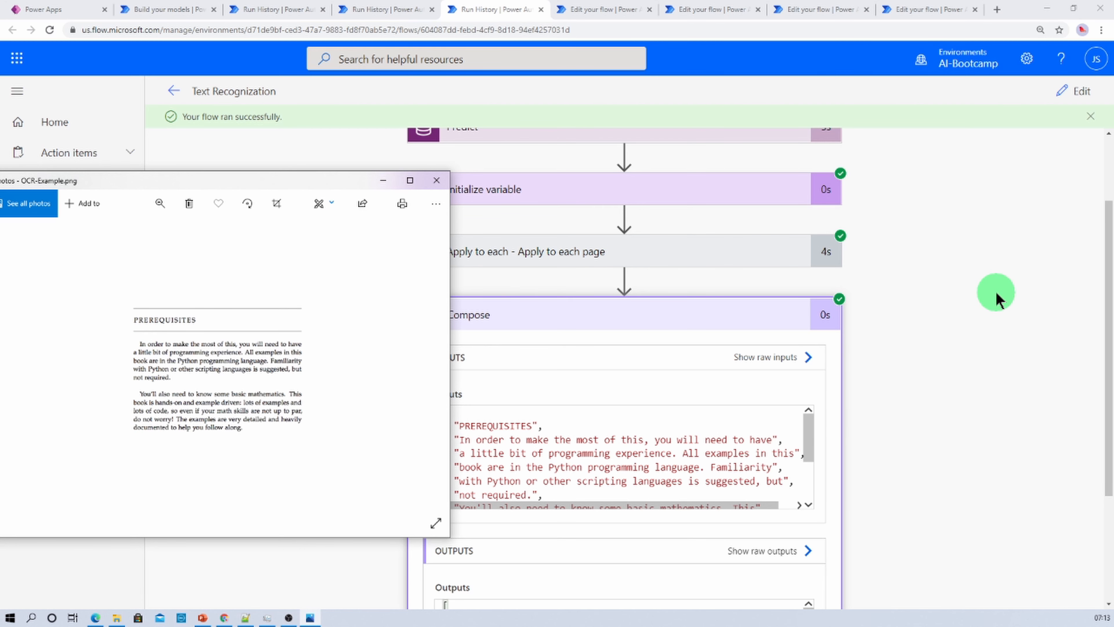
{"action": "left_click", "coordinate": [995, 294]}
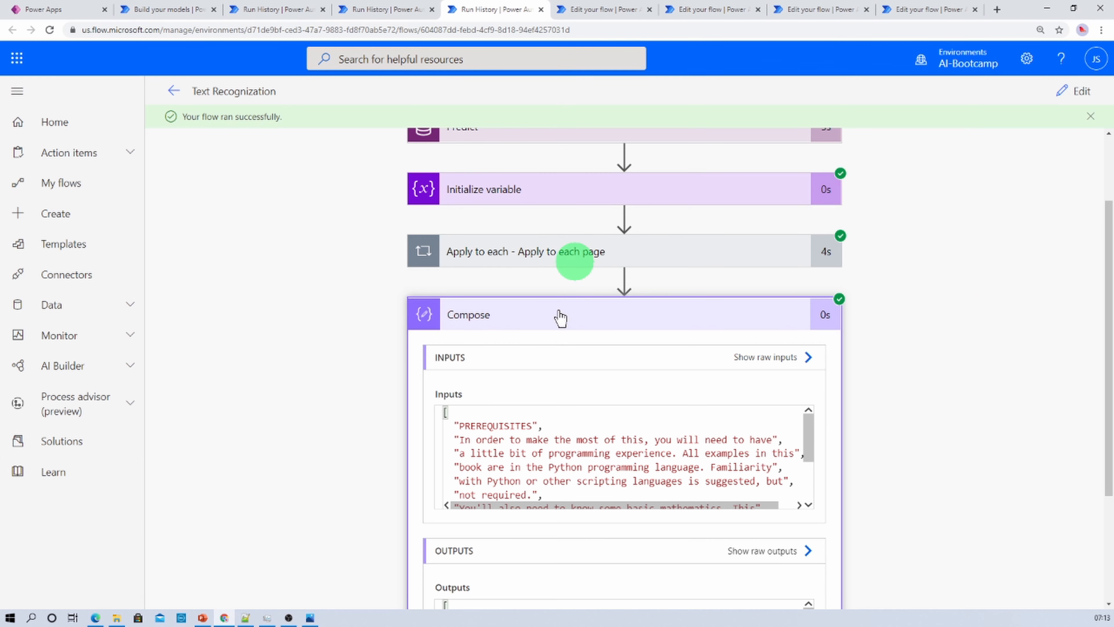
Expand the page and line loops in the run and review the first four Append to array variable iterations against the Compose output.
{"action": "left_click", "coordinate": [569, 259]}
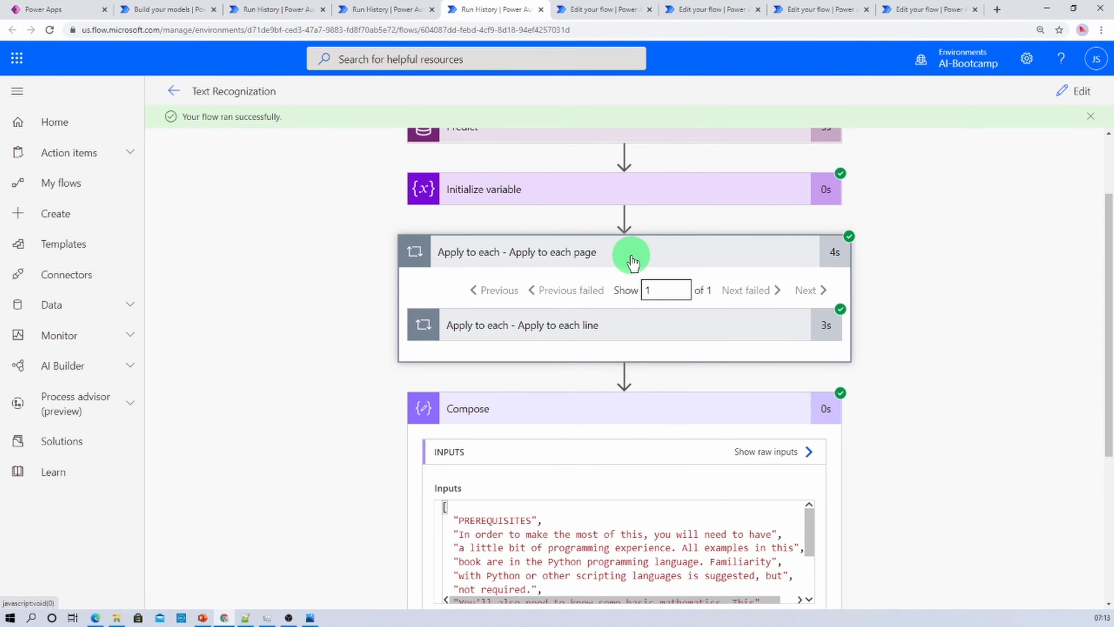
{"action": "left_click", "coordinate": [589, 345]}
{"action": "left_click", "coordinate": [600, 397]}
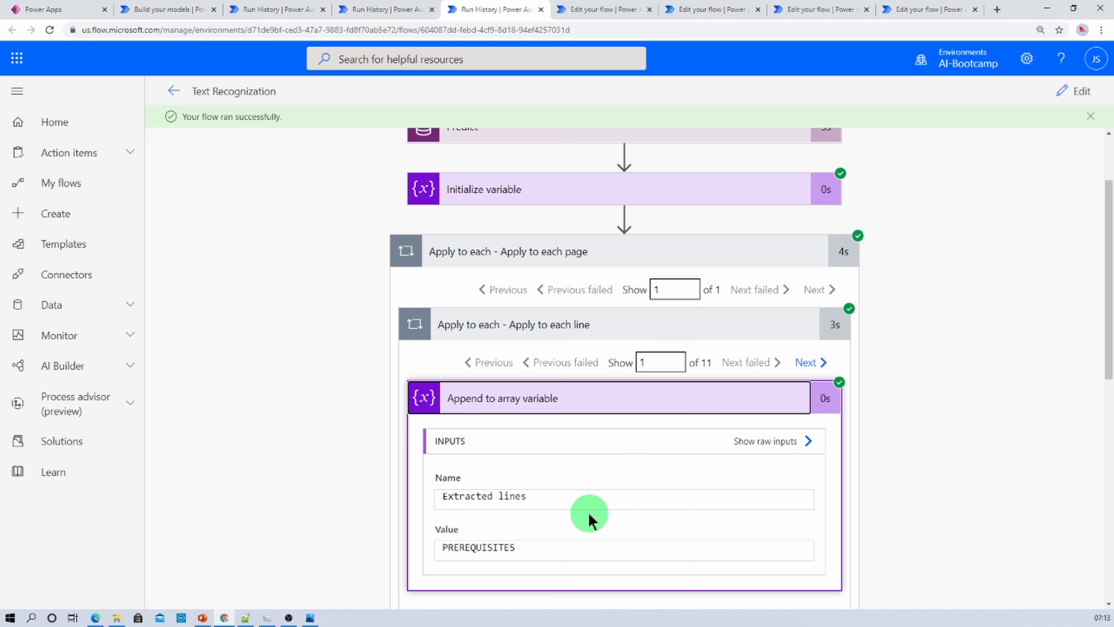
{"action": "left_click", "coordinate": [812, 363]}
{"action": "left_click", "coordinate": [813, 363]}
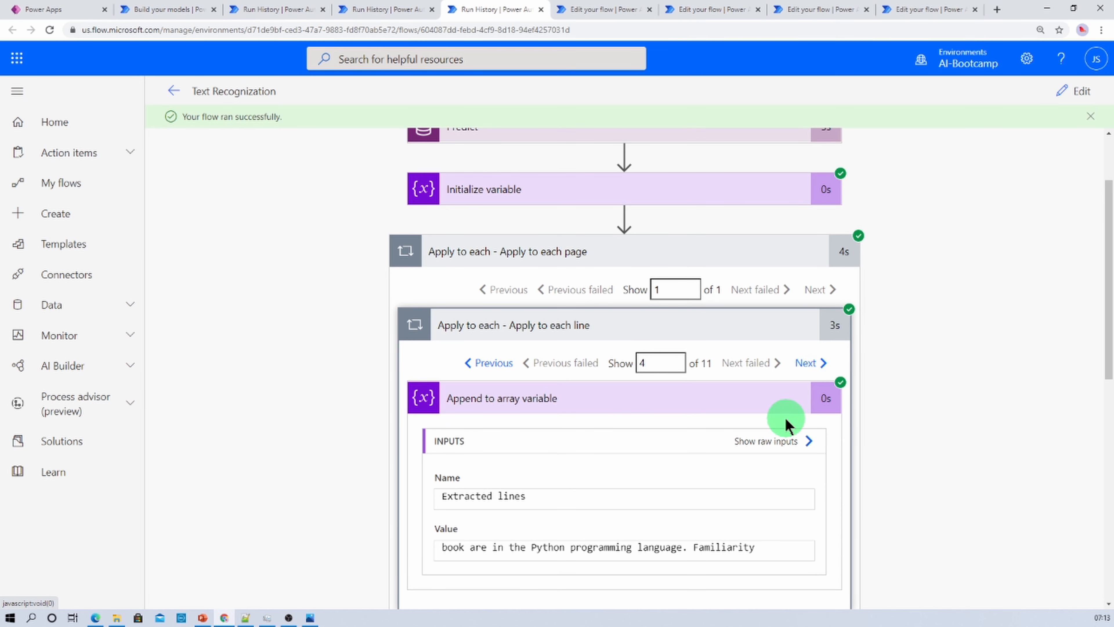
{"action": "scroll", "coordinate": [786, 423], "scroll_direction": "down", "scroll_amount": 10}
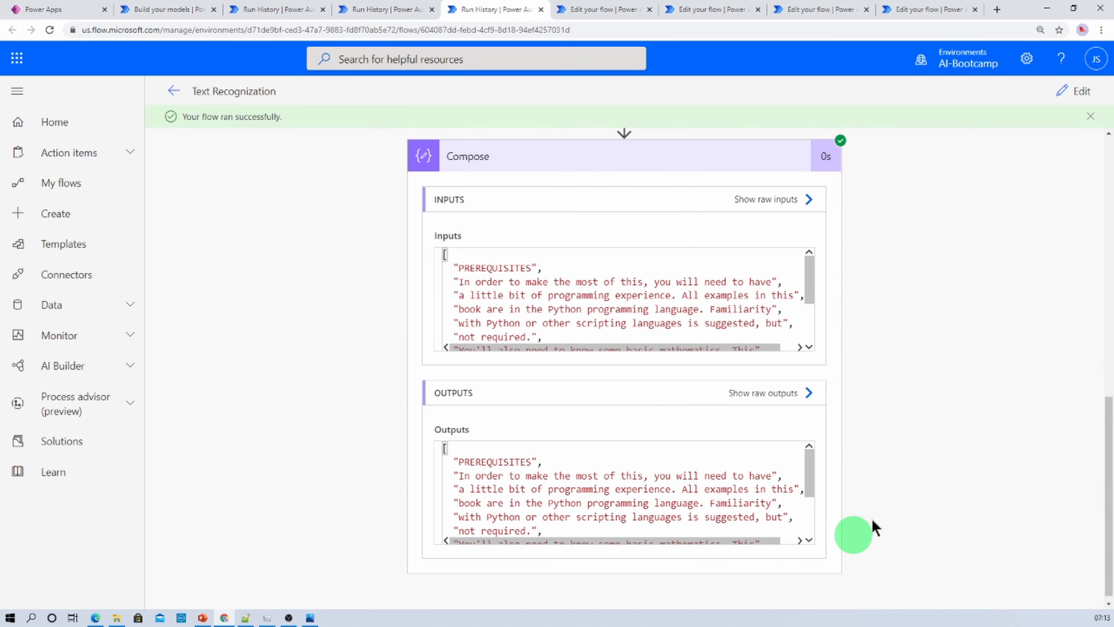
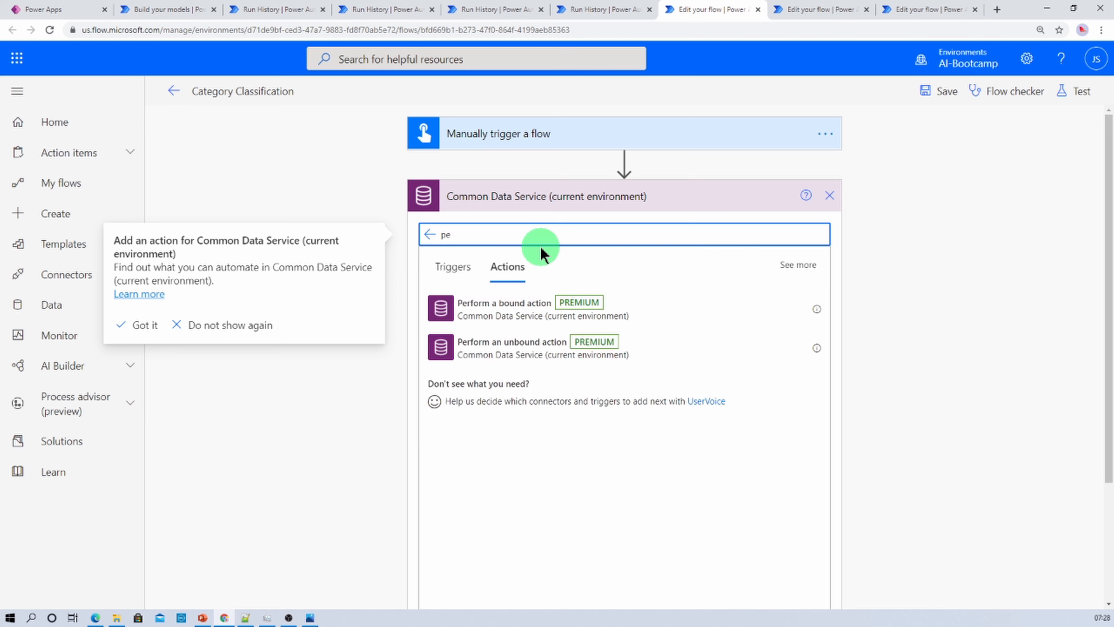
Add a Predict action to the Category Classification flow using the CategoryClassification model with Language en.
{"action": "type", "text": "r"}
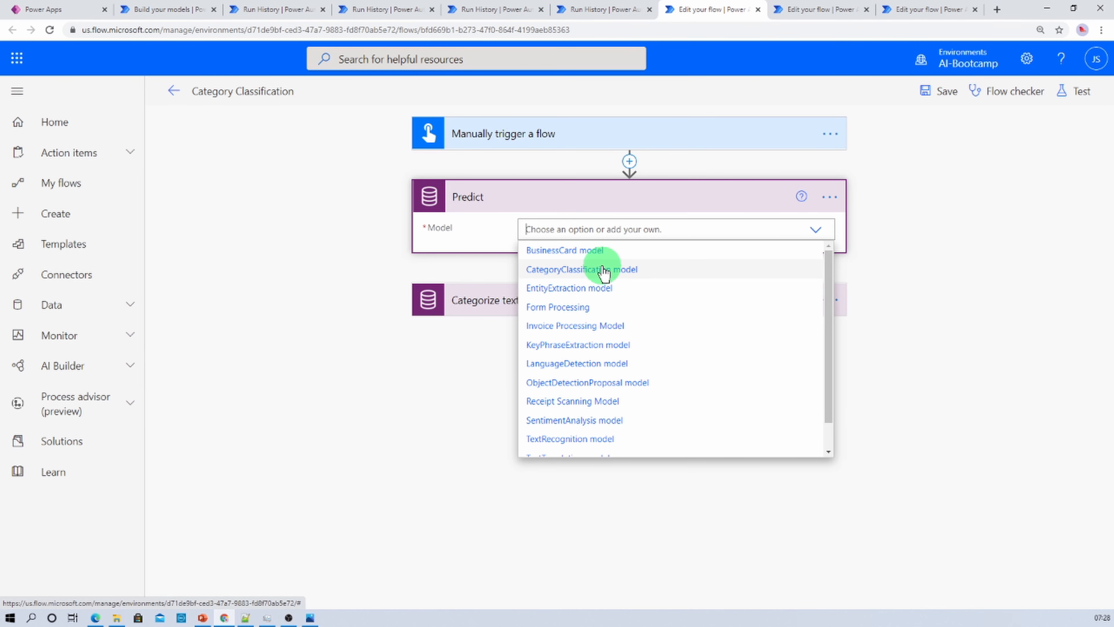
{"action": "left_click", "coordinate": [605, 270]}
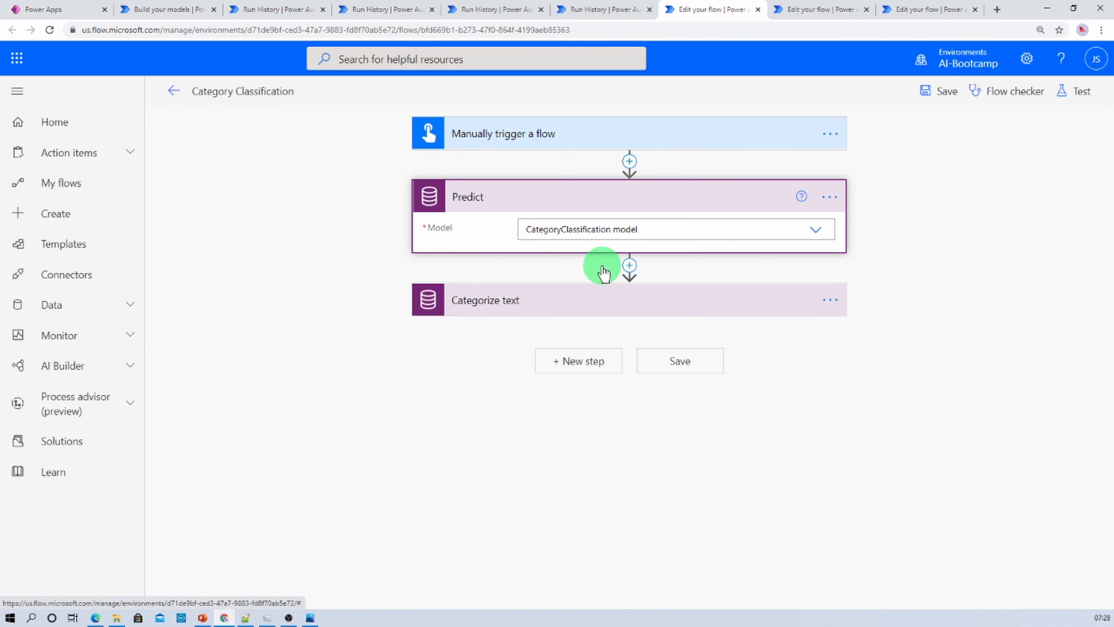
{"action": "left_click", "coordinate": [559, 255]}
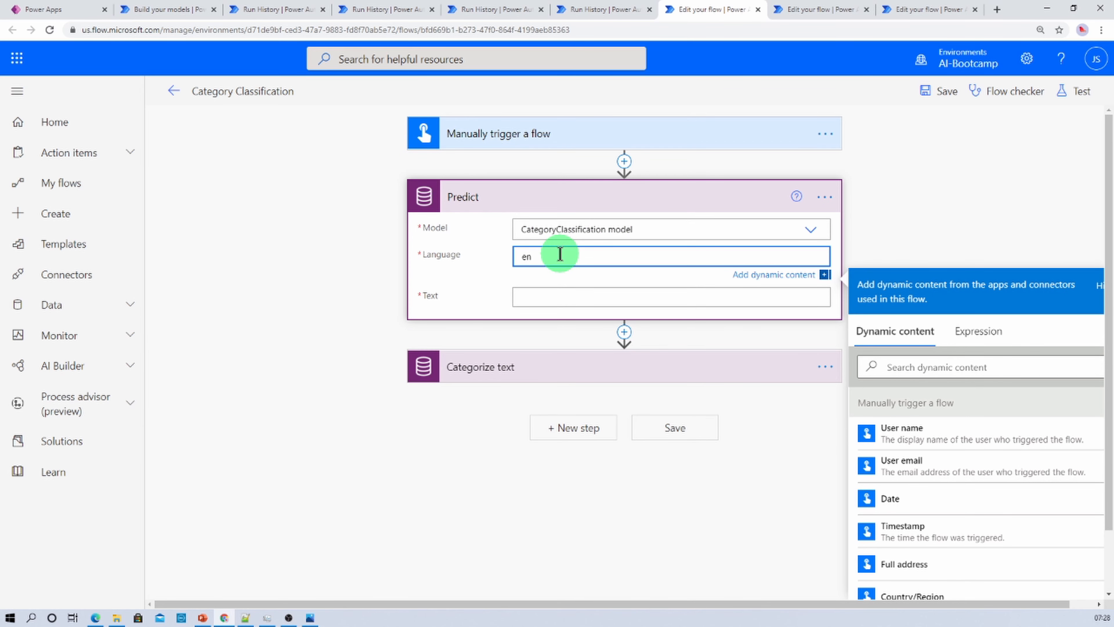
{"action": "left_click", "coordinate": [534, 293]}
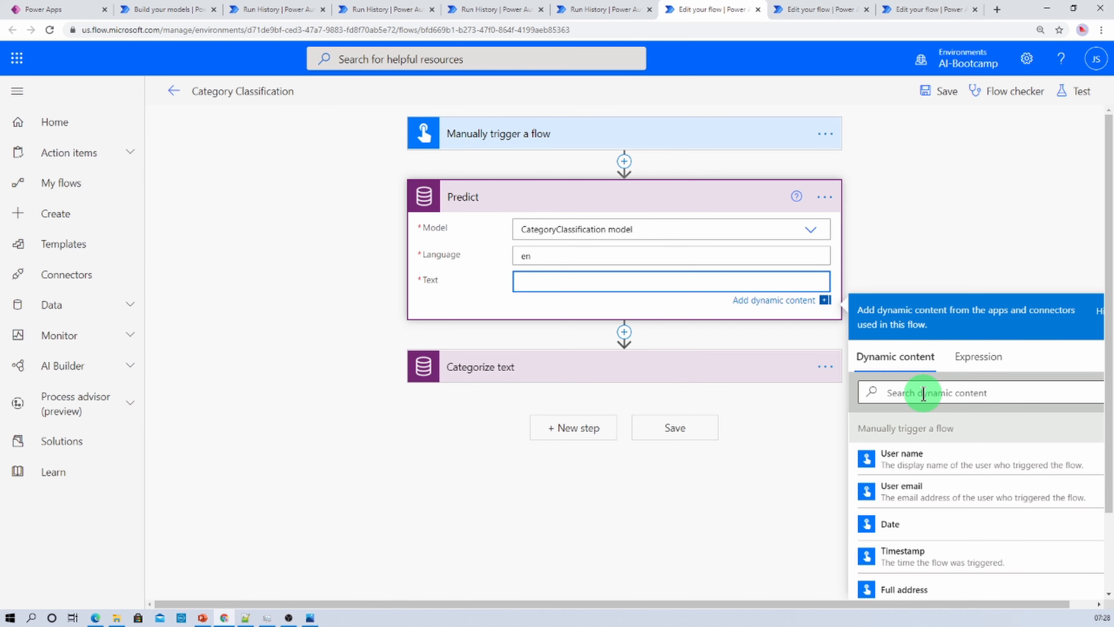
Expand the existing Categorize text action to check its settings, and delete the new Predict action above it.
{"action": "left_click", "coordinate": [579, 375]}
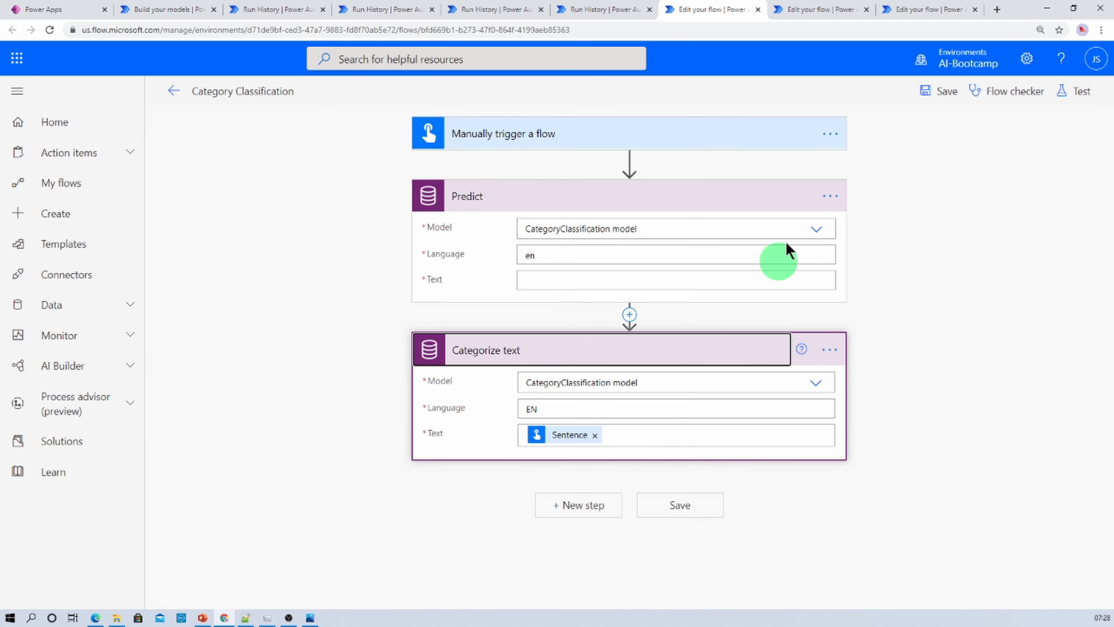
{"action": "left_click", "coordinate": [830, 198]}
{"action": "left_click", "coordinate": [887, 376]}
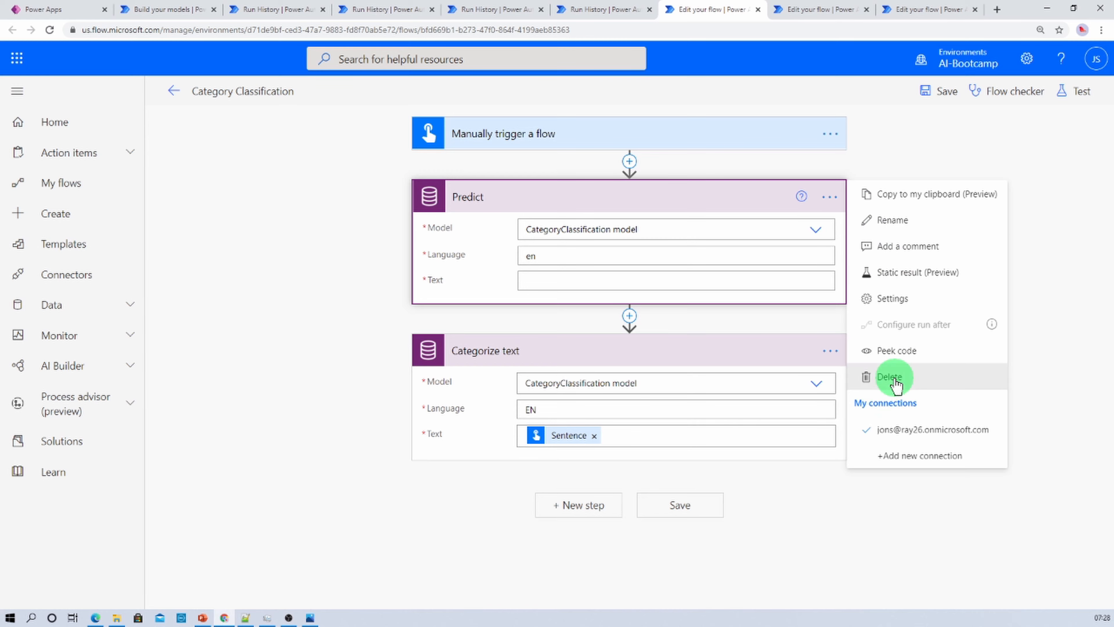
{"action": "left_click", "coordinate": [562, 356]}
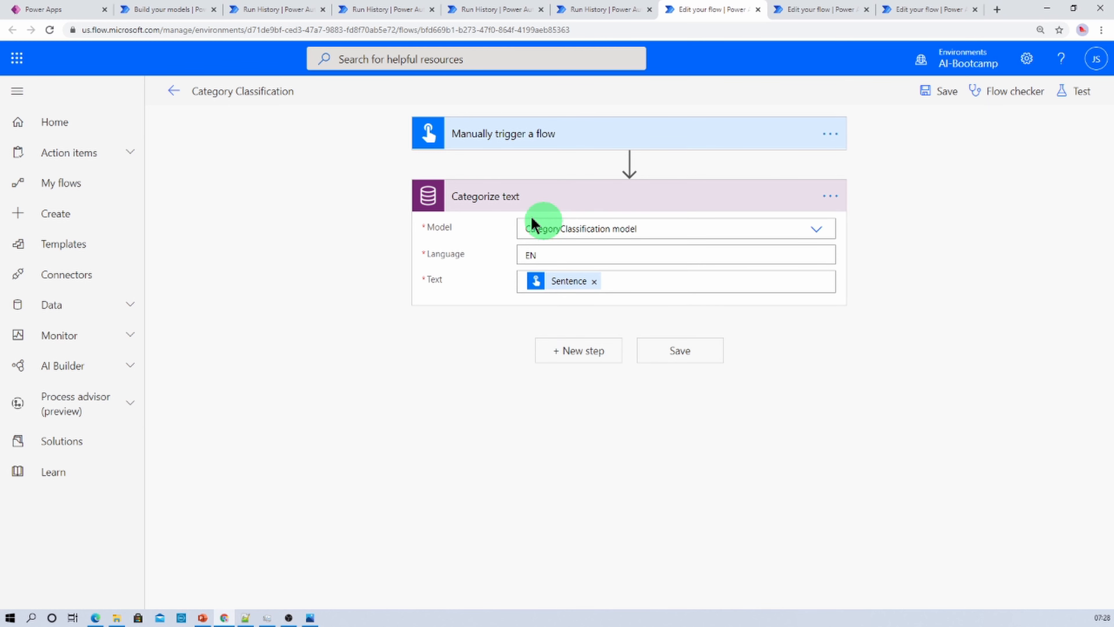
Manually test the flow with the Sentence "Once again, I'm hugely impressed by the level of care I received, and would just like to say thanks :)".
{"action": "key", "text": "alt+Tab"}
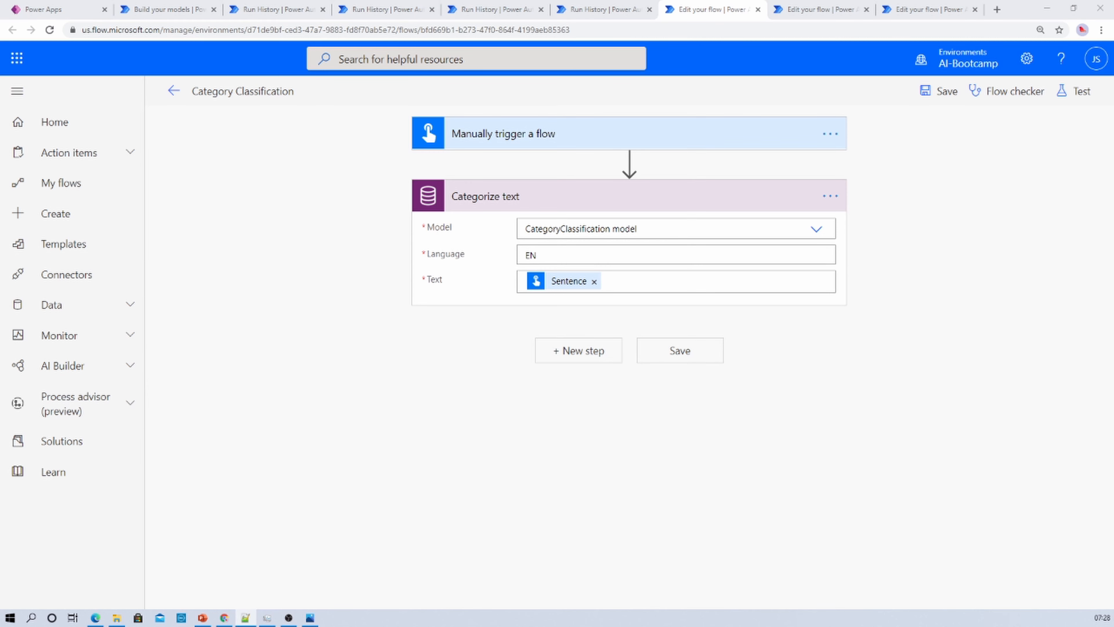
{"action": "left_click", "coordinate": [1075, 91]}
{"action": "left_click", "coordinate": [913, 128]}
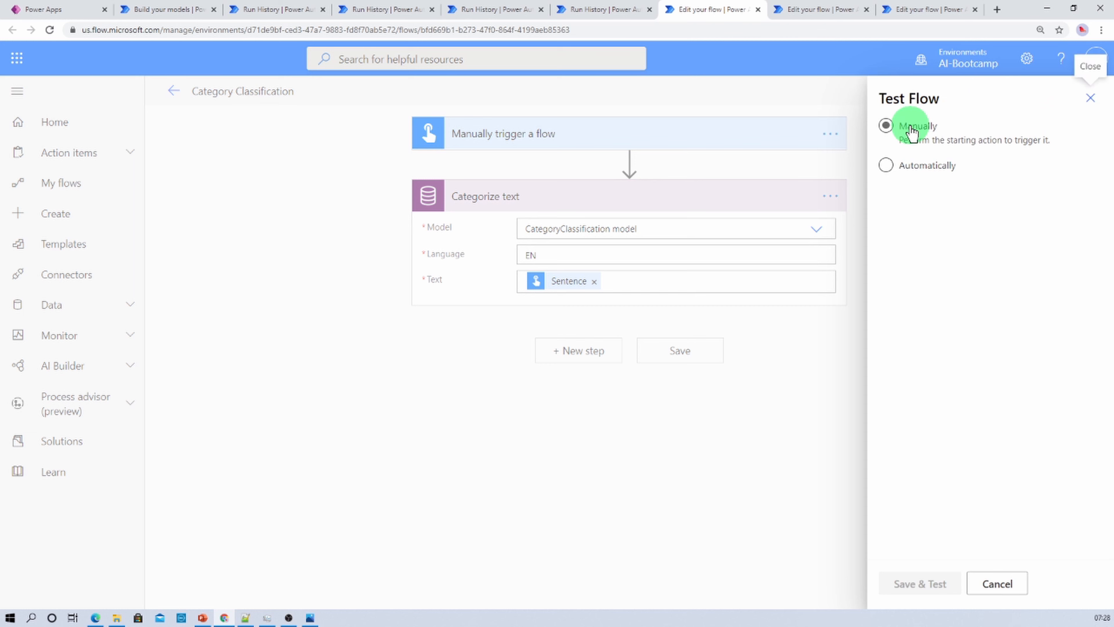
{"action": "left_click", "coordinate": [914, 584]}
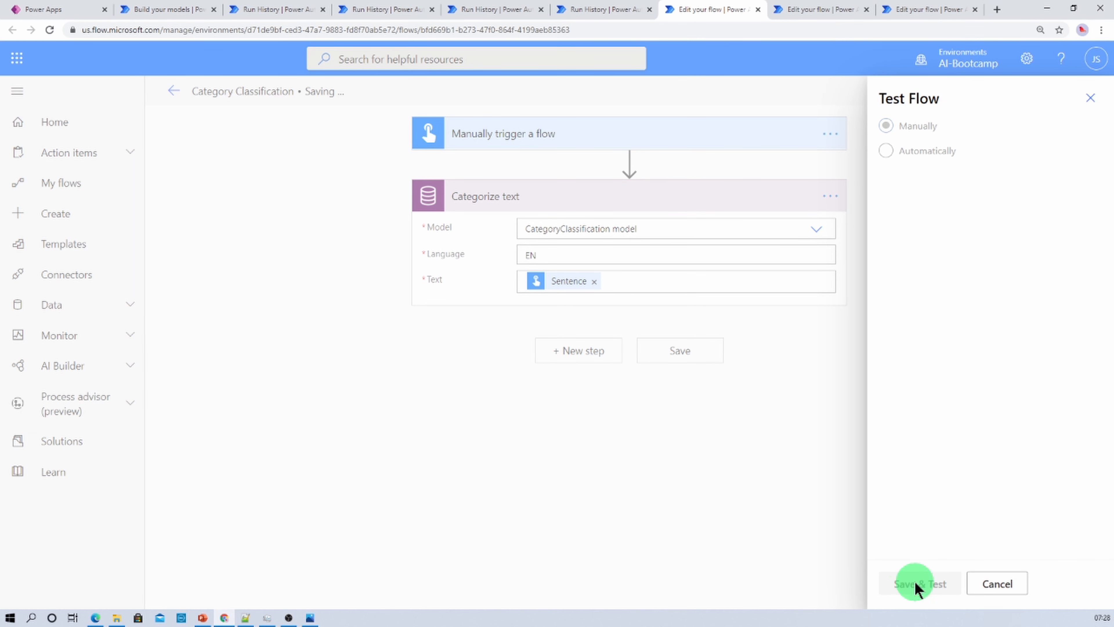
{"action": "left_click", "coordinate": [941, 233]}
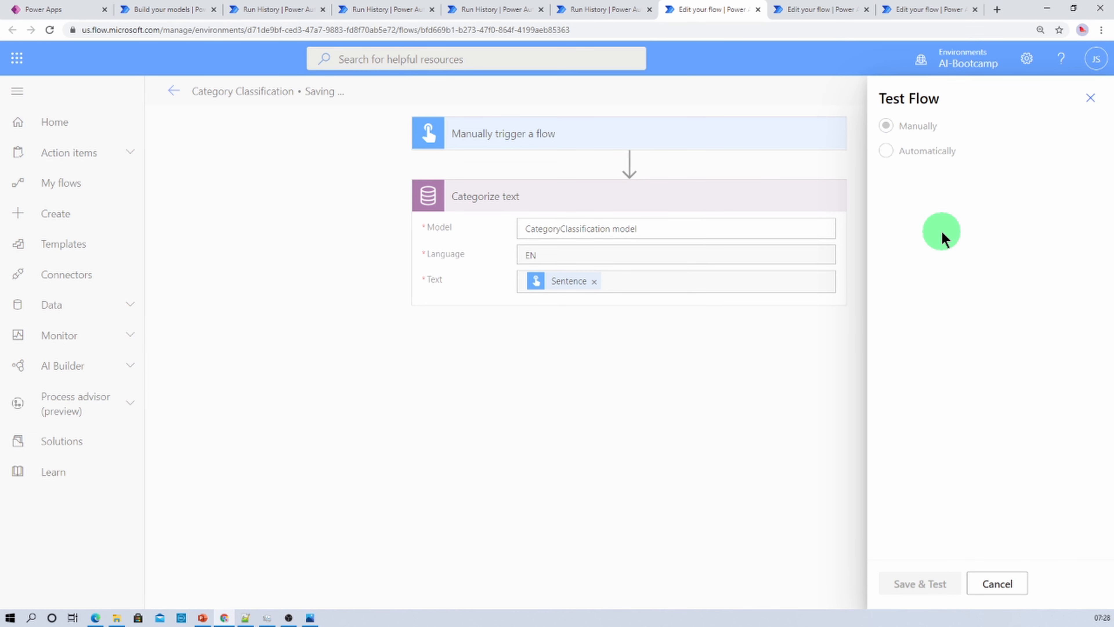
{"action": "left_click", "coordinate": [940, 269]}
{"action": "type", "text": "Once again, I'm hugely impressed by the level of care I received, and would just like to say thanks :)"}
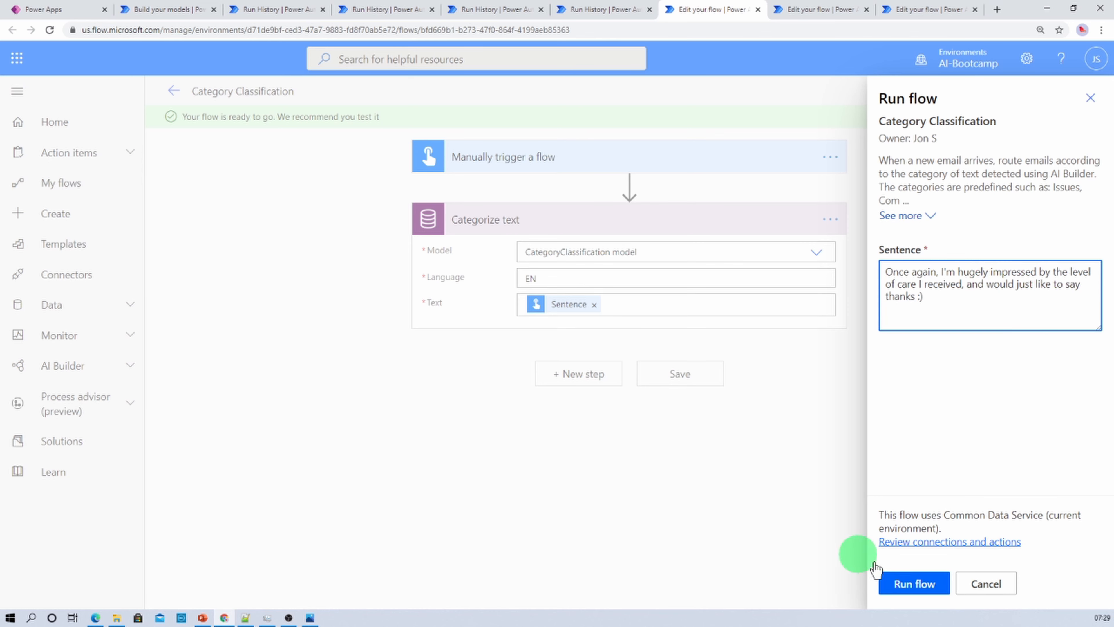
{"action": "left_click", "coordinate": [907, 586]}
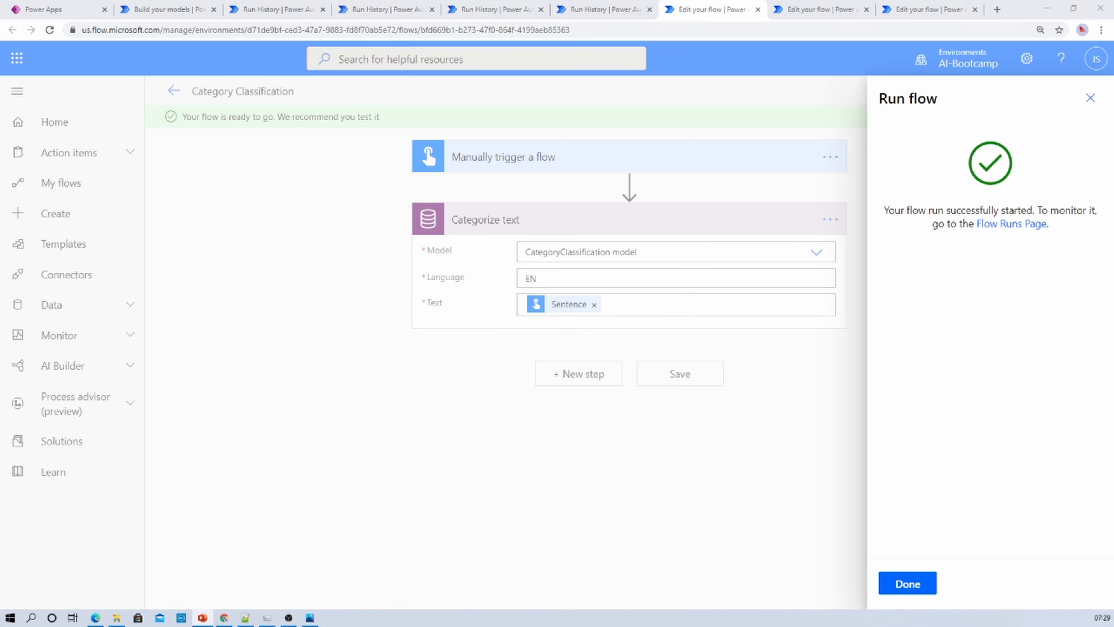
Switch to the Global Automation Bootcamp presentation in PowerPoint and review slide 20 on supported languages and slide 21 on customer feedback outcomes.
{"action": "left_click_drag", "start_coordinate": [0, 48], "coordinate": [516, 153]}
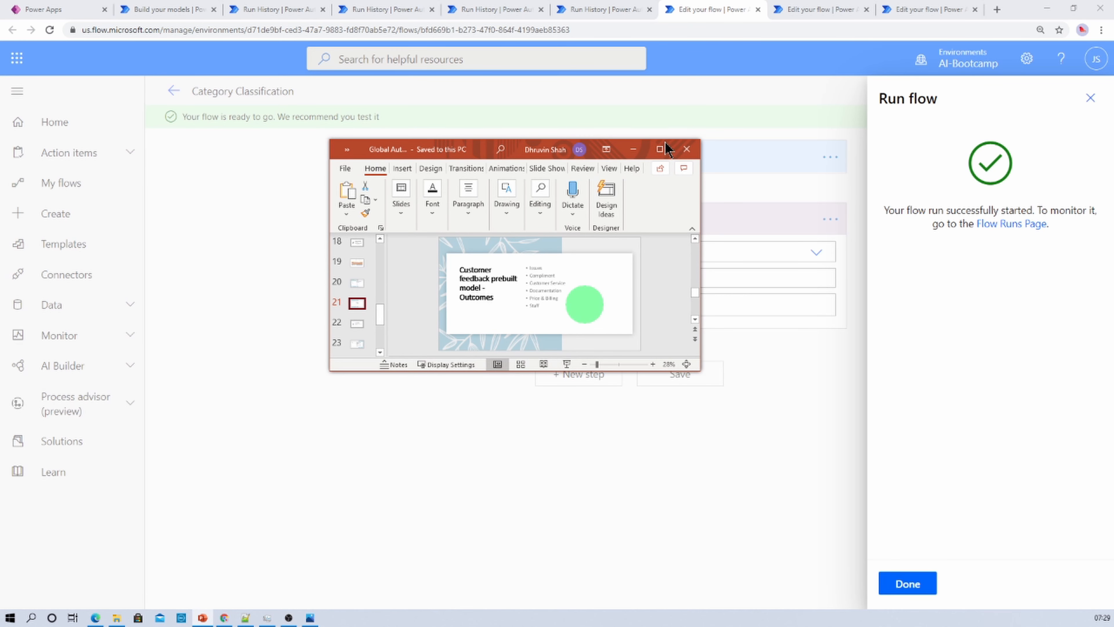
{"action": "left_click", "coordinate": [660, 149]}
{"action": "left_click", "coordinate": [86, 327]}
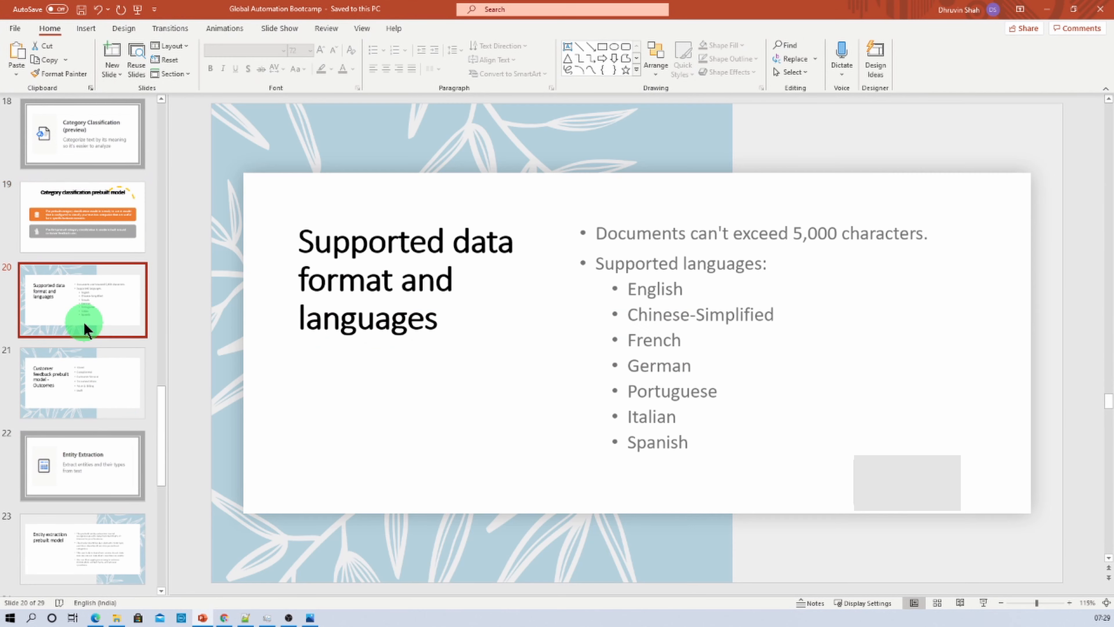
{"action": "left_click", "coordinate": [121, 385]}
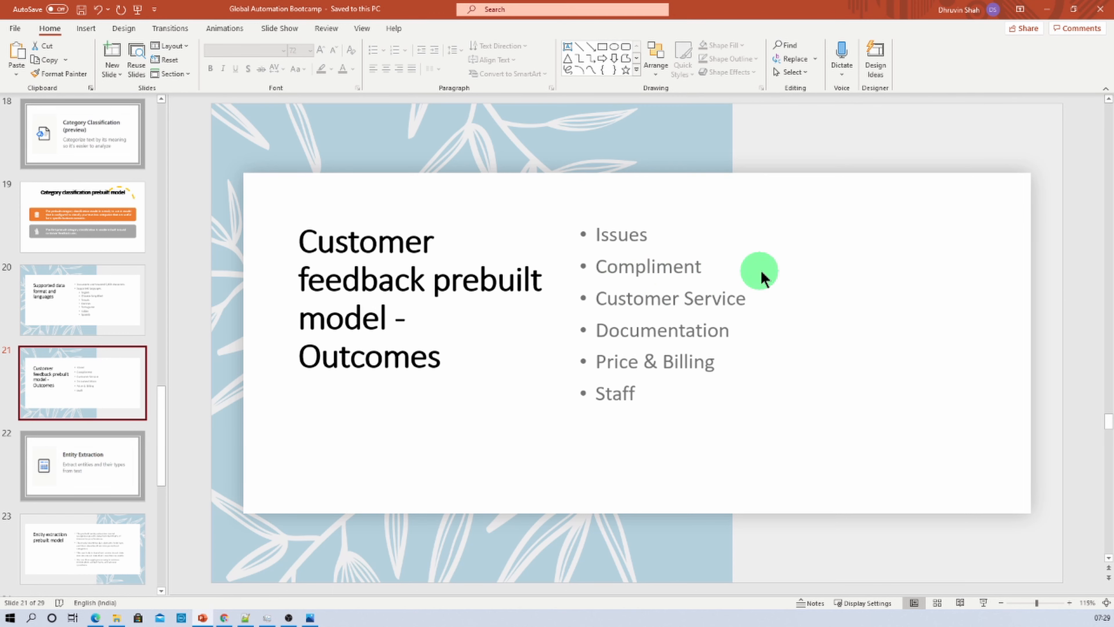
Switch back to the Category Classification flow in the browser and examine the Categorize text inputs and outputs of the started test run.
{"action": "left_click", "coordinate": [1047, 9]}
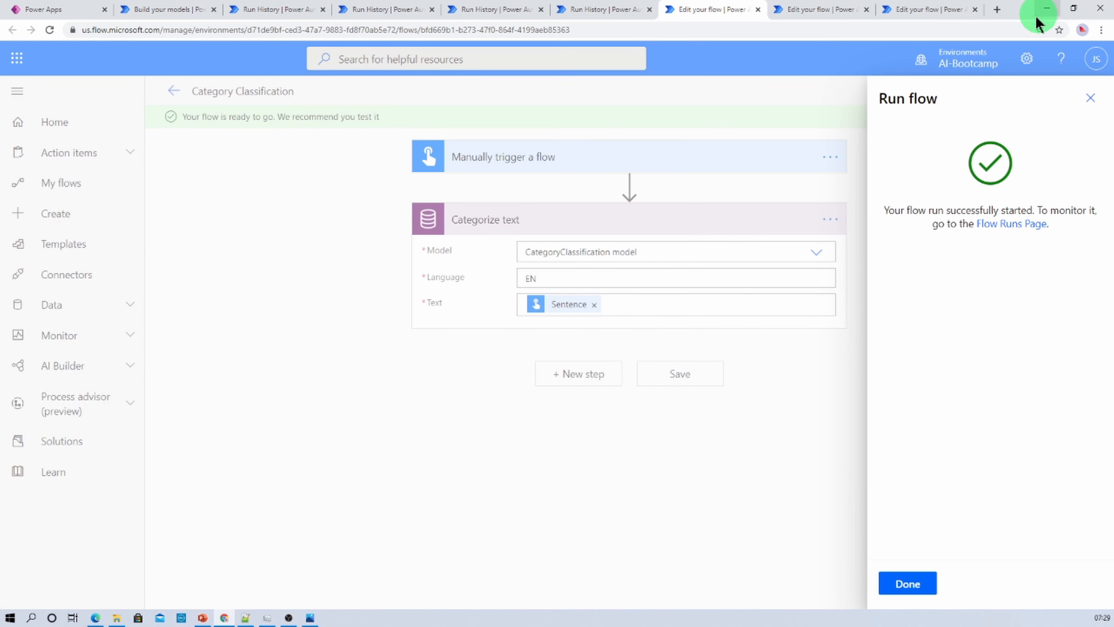
{"action": "left_click", "coordinate": [655, 246]}
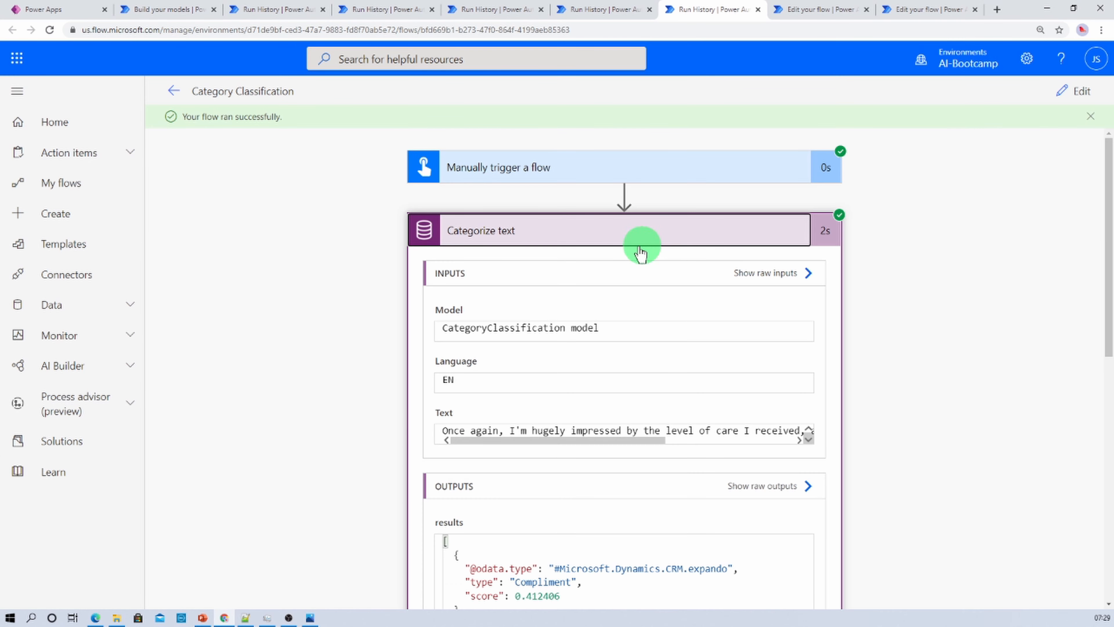
{"action": "scroll", "coordinate": [570, 389], "scroll_direction": "down", "scroll_amount": 2}
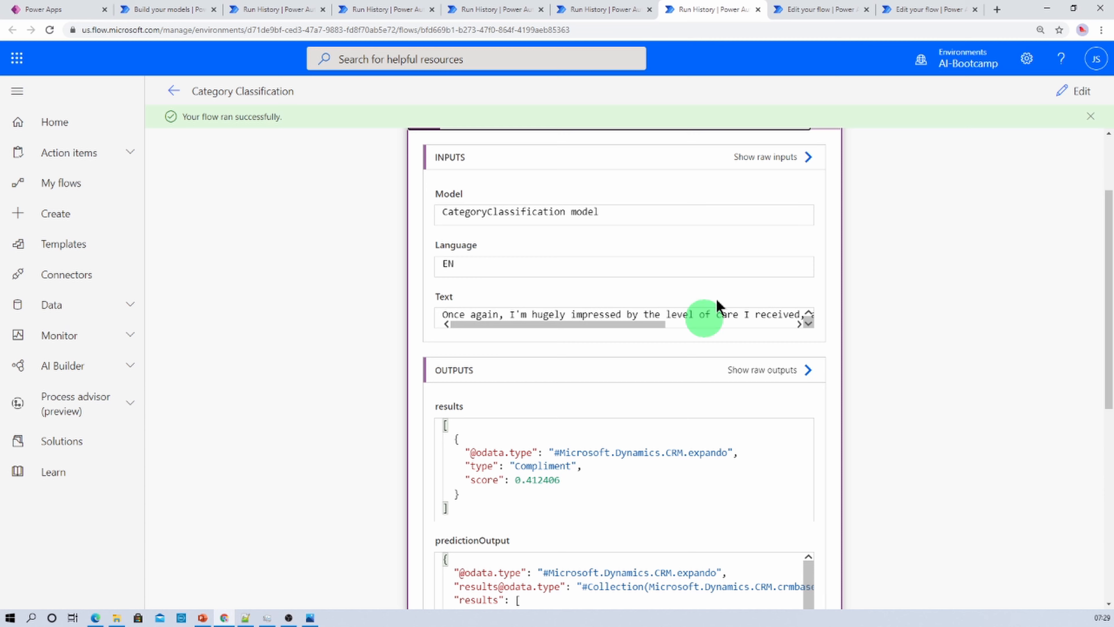
Manually test the flow with the Sentence "The employees were very friendly and polite." and check the Categorize text results.
{"action": "left_click", "coordinate": [1071, 102]}
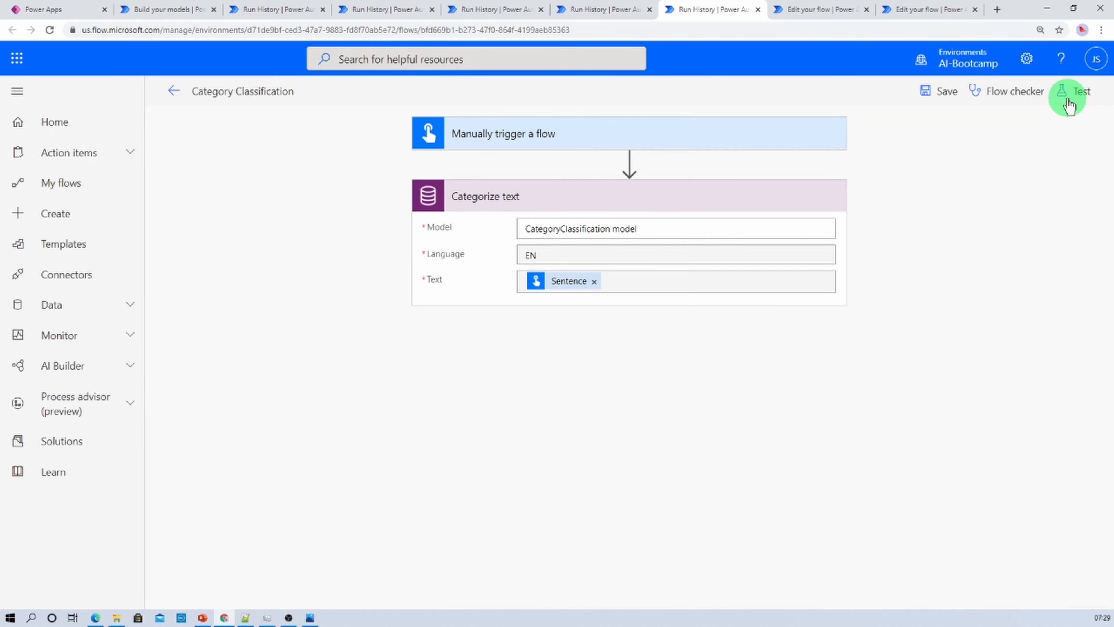
{"action": "left_click", "coordinate": [1074, 92]}
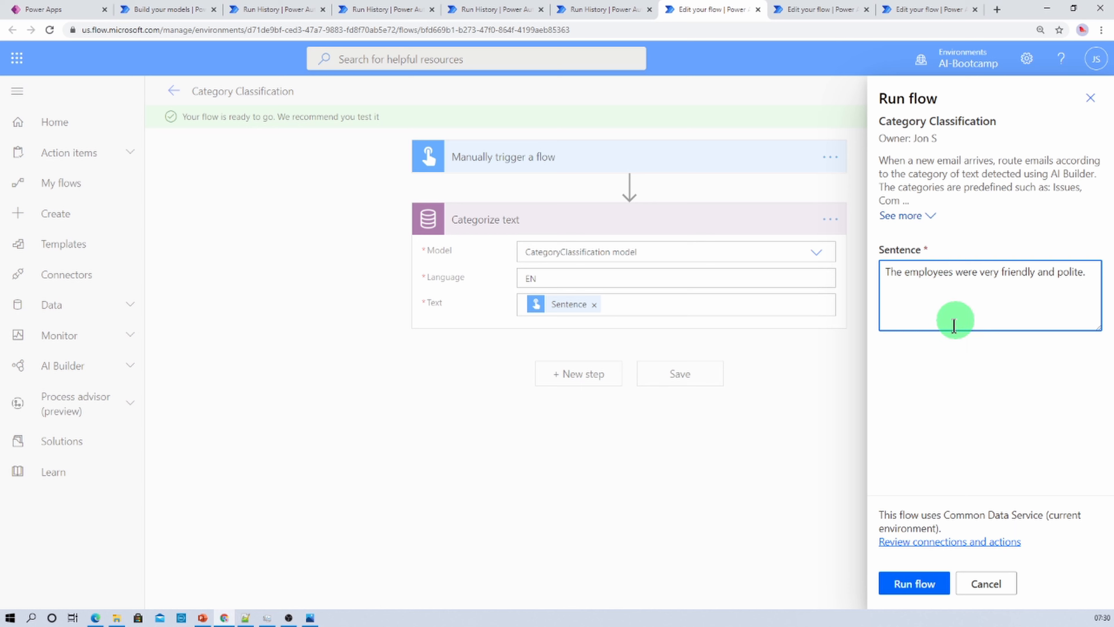
{"action": "left_click", "coordinate": [924, 583]}
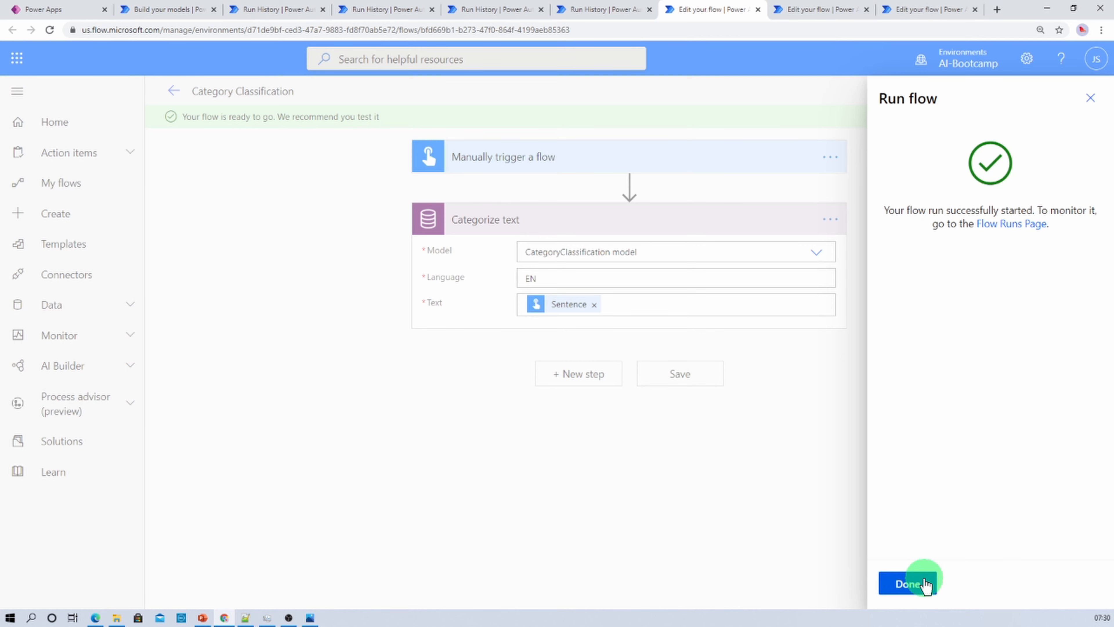
{"action": "left_click", "coordinate": [925, 583]}
{"action": "left_click", "coordinate": [695, 230]}
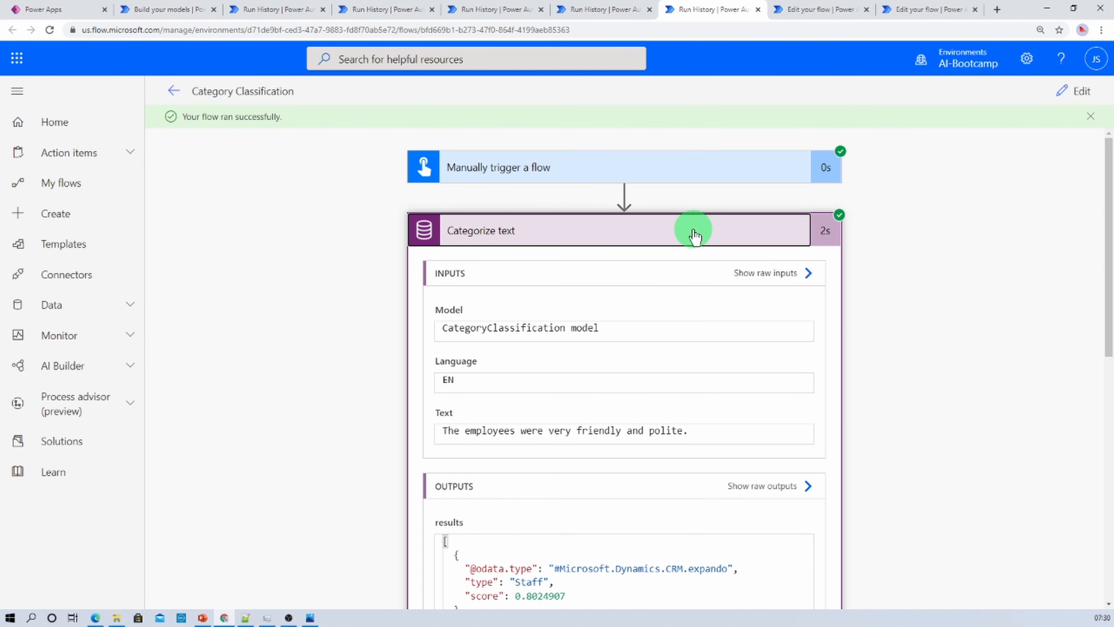
{"action": "scroll", "coordinate": [583, 452], "scroll_direction": "down", "scroll_amount": 5}
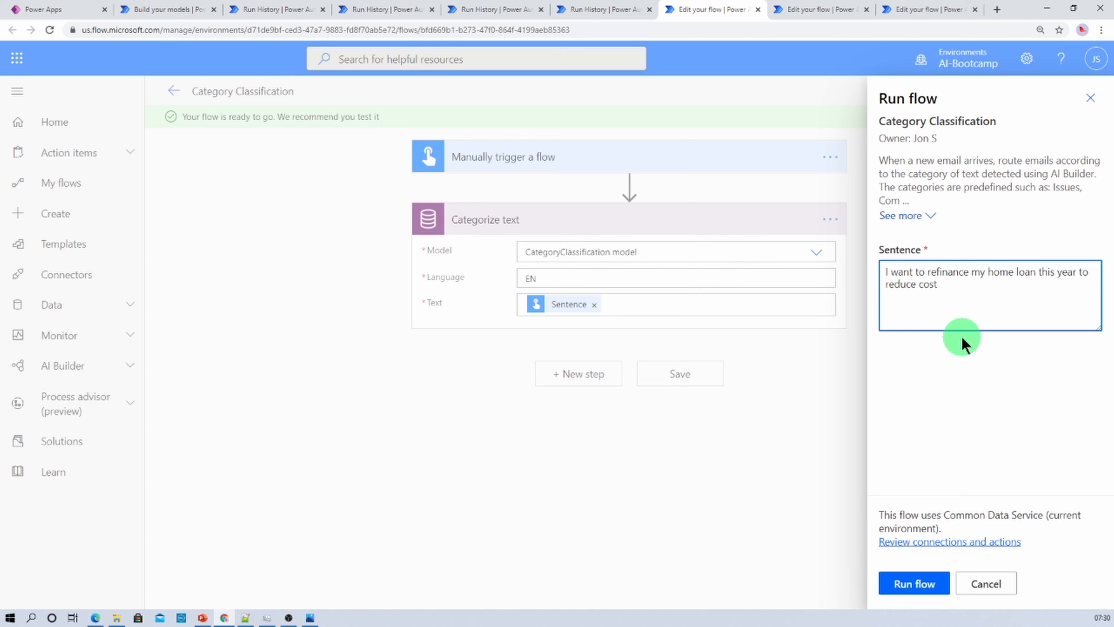
Test the flow with the Sentence "I want to refinance my home loan this year to reduce cost" and highlight the type in the Categorize text results.
{"action": "left_click", "coordinate": [918, 582]}
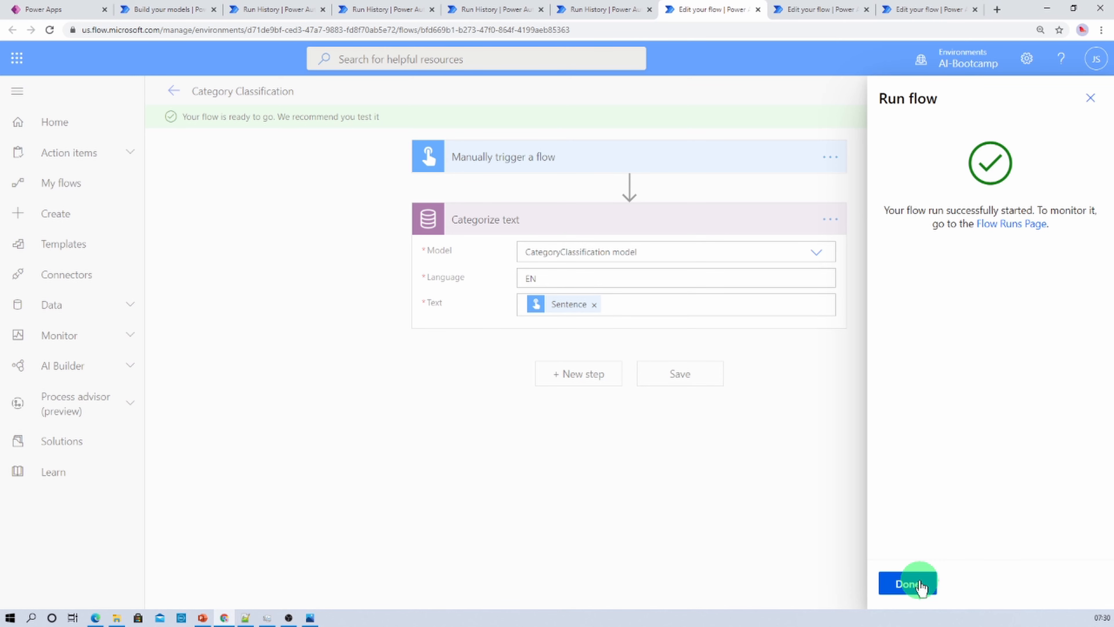
{"action": "left_click", "coordinate": [914, 584]}
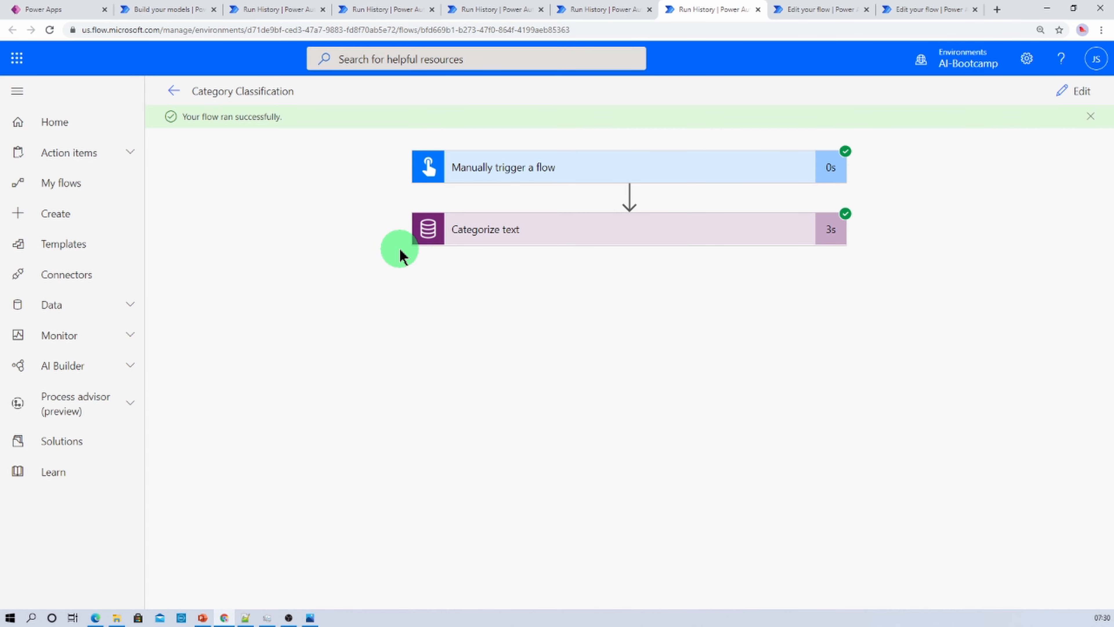
{"action": "left_click", "coordinate": [521, 242]}
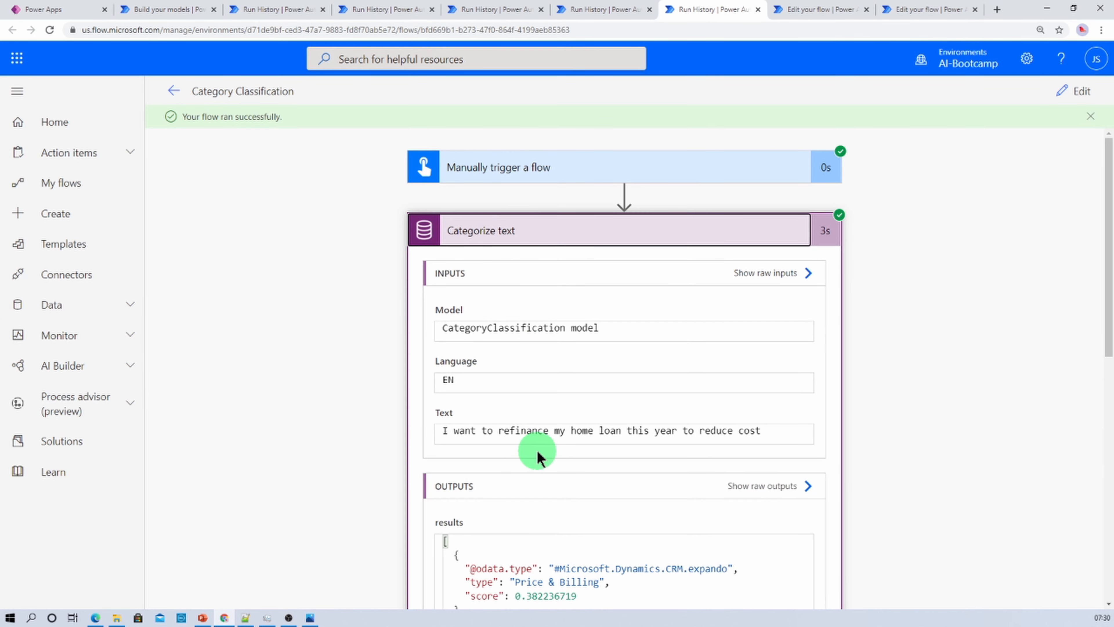
{"action": "scroll", "coordinate": [536, 452], "scroll_direction": "down", "scroll_amount": 10}
{"action": "scroll", "coordinate": [534, 452], "scroll_direction": "up", "scroll_amount": 5}
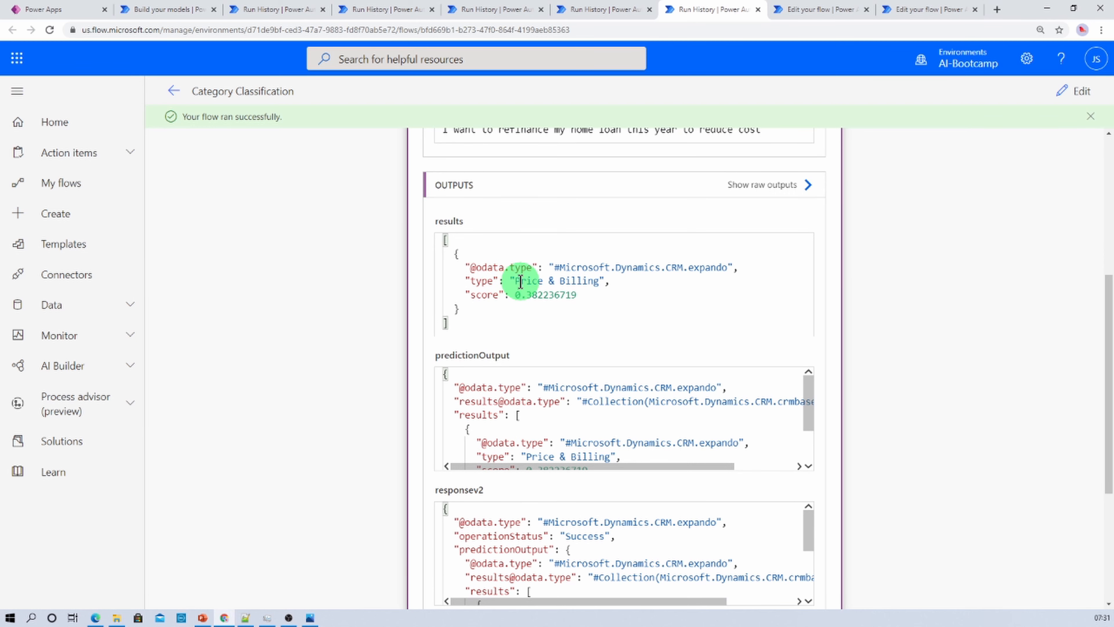
{"action": "left_click_drag", "start_coordinate": [513, 281], "coordinate": [606, 281]}
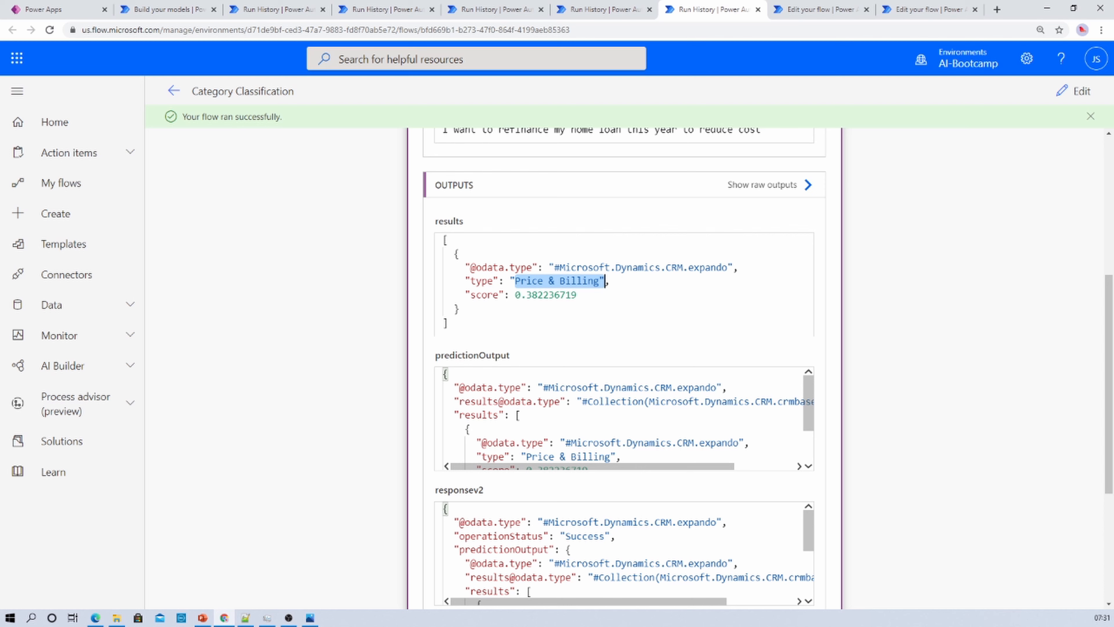
Manually test the flow with the Sentence "Microsoft customer service helped resolve my issue." and check the Categorize text results.
{"action": "key", "text": "alt+Tab"}
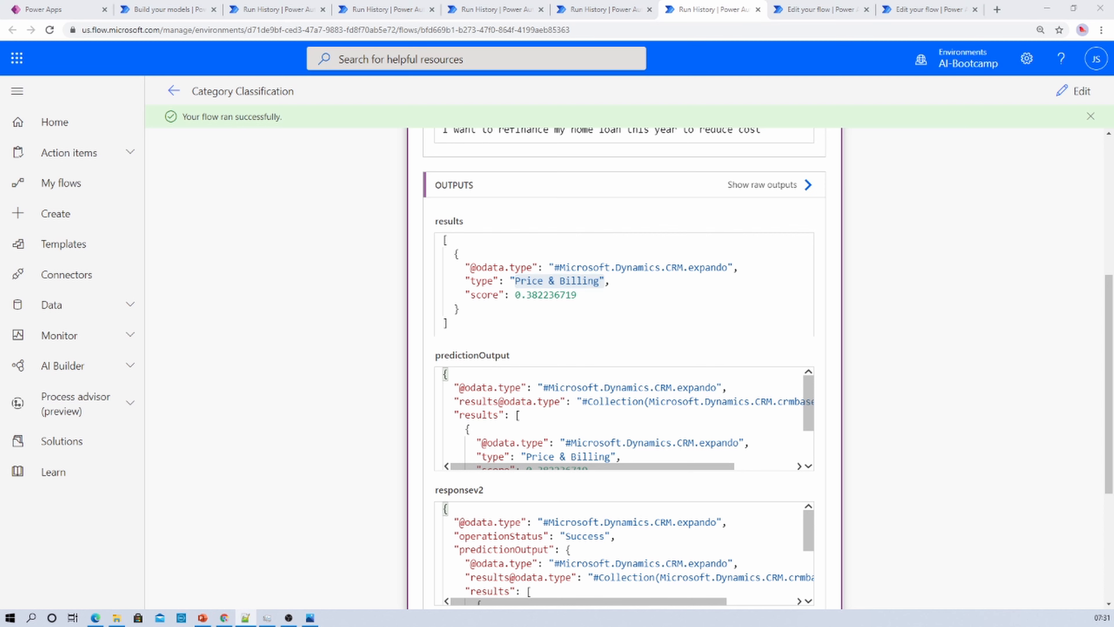
{"action": "left_click", "coordinate": [1077, 91]}
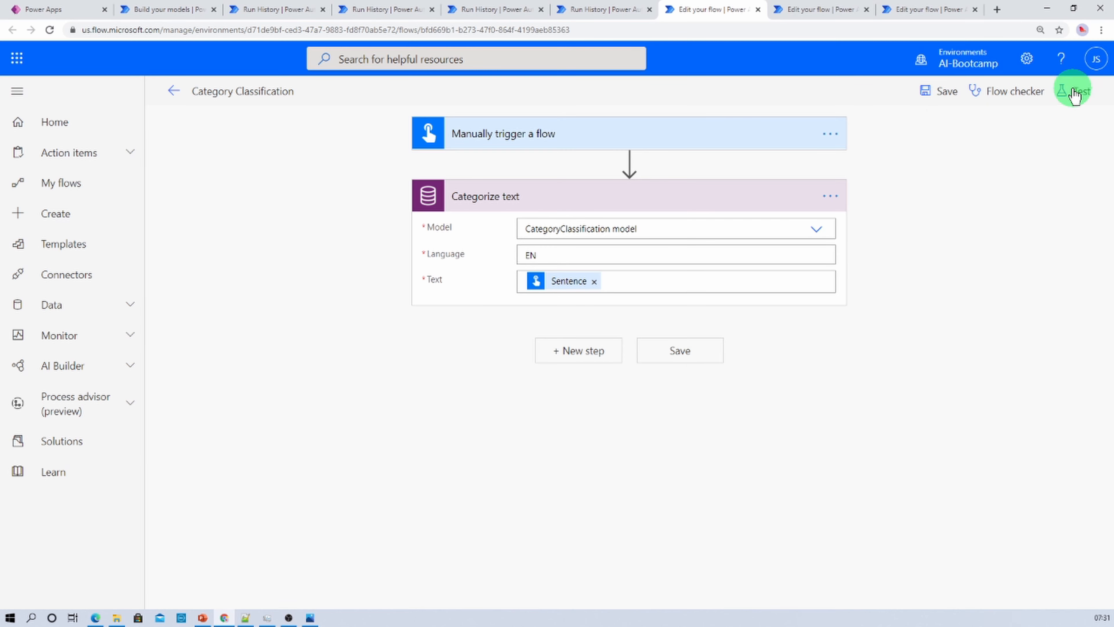
{"action": "left_click", "coordinate": [1075, 92]}
{"action": "left_click", "coordinate": [901, 584]}
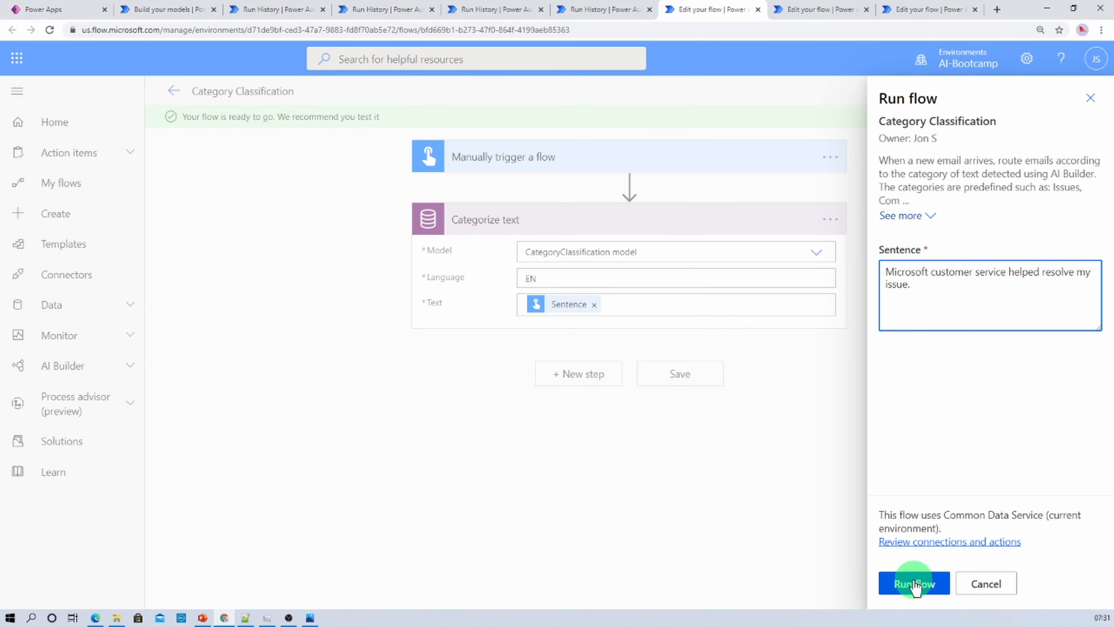
{"action": "left_click", "coordinate": [914, 585]}
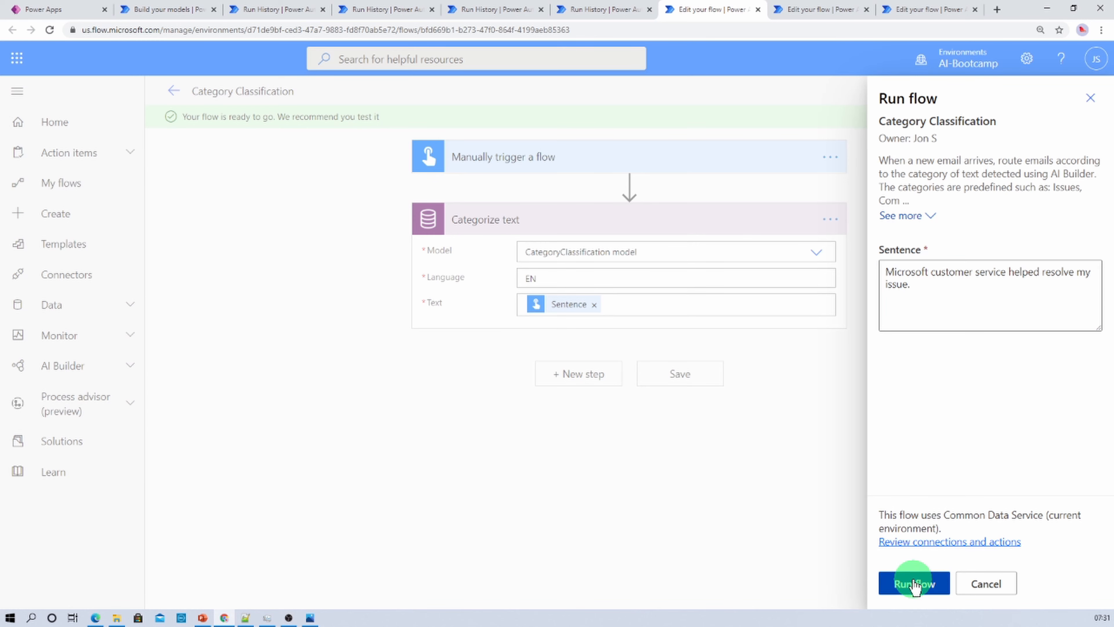
{"action": "left_click", "coordinate": [908, 584]}
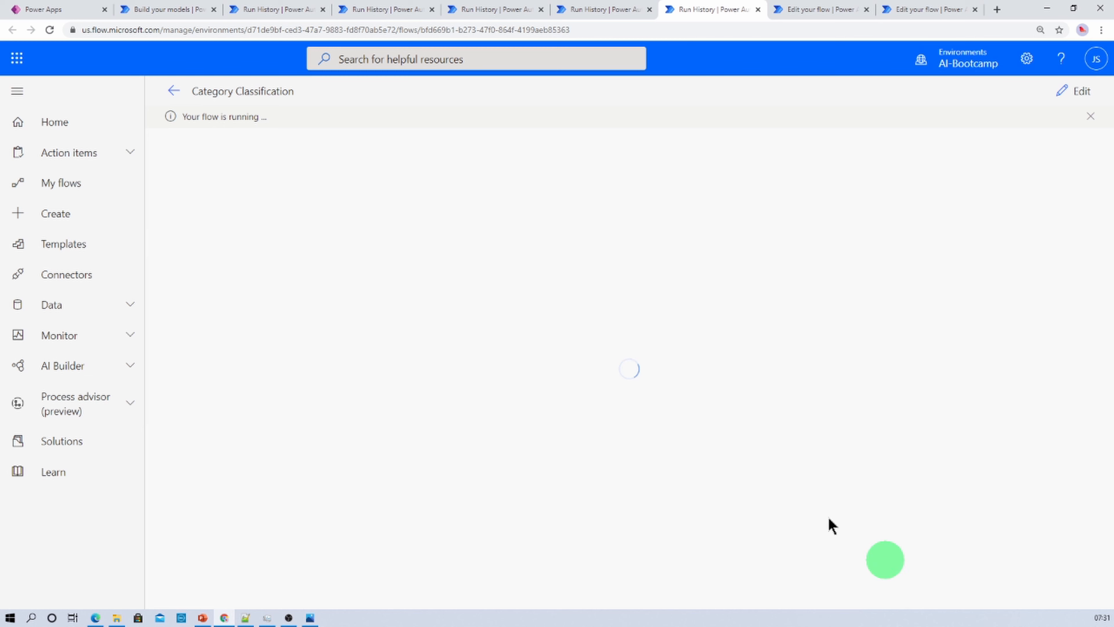
{"action": "left_click", "coordinate": [647, 241]}
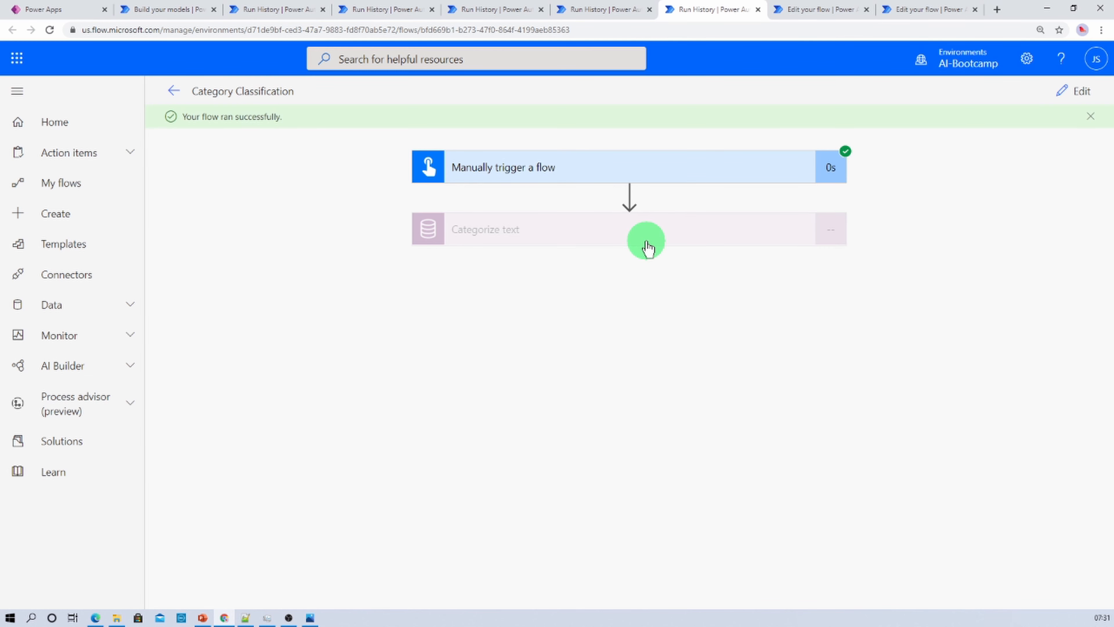
{"action": "left_click", "coordinate": [647, 239]}
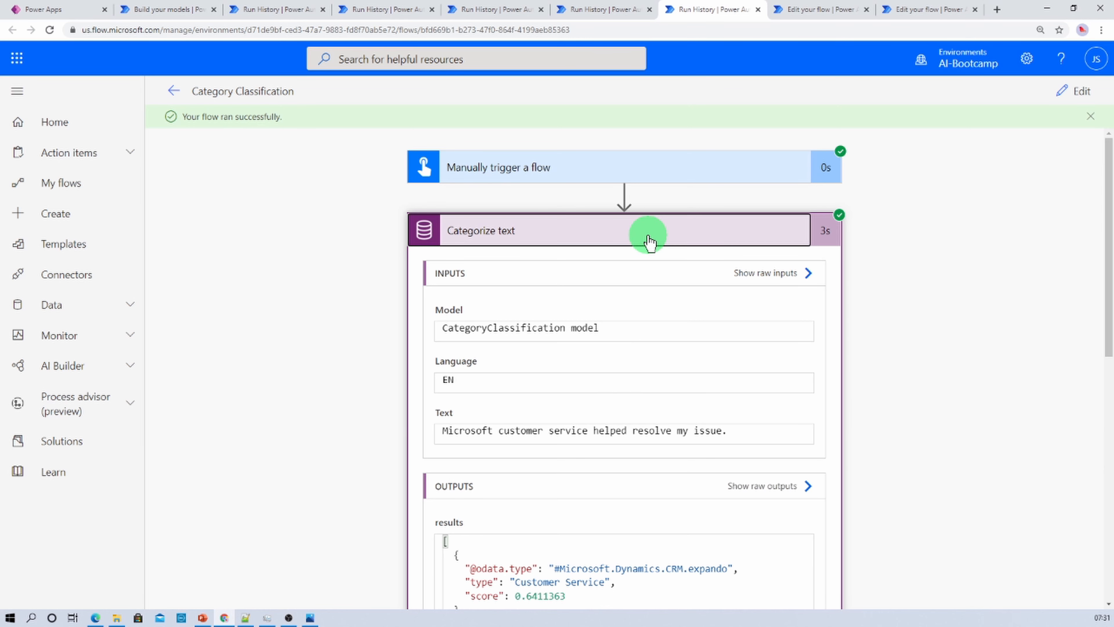
{"action": "scroll", "coordinate": [633, 396], "scroll_direction": "down", "scroll_amount": 5}
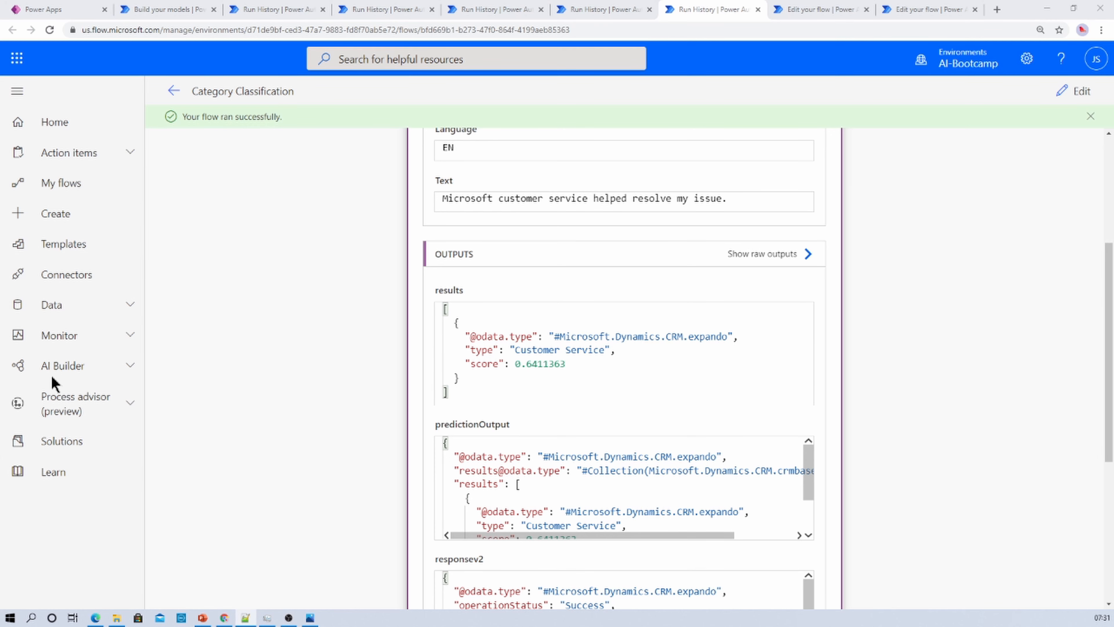
Manually test the flow with the Sentence "Unable to submit my nomination due to internal server errors." and check the Categorize text results.
{"action": "left_click", "coordinate": [1069, 91]}
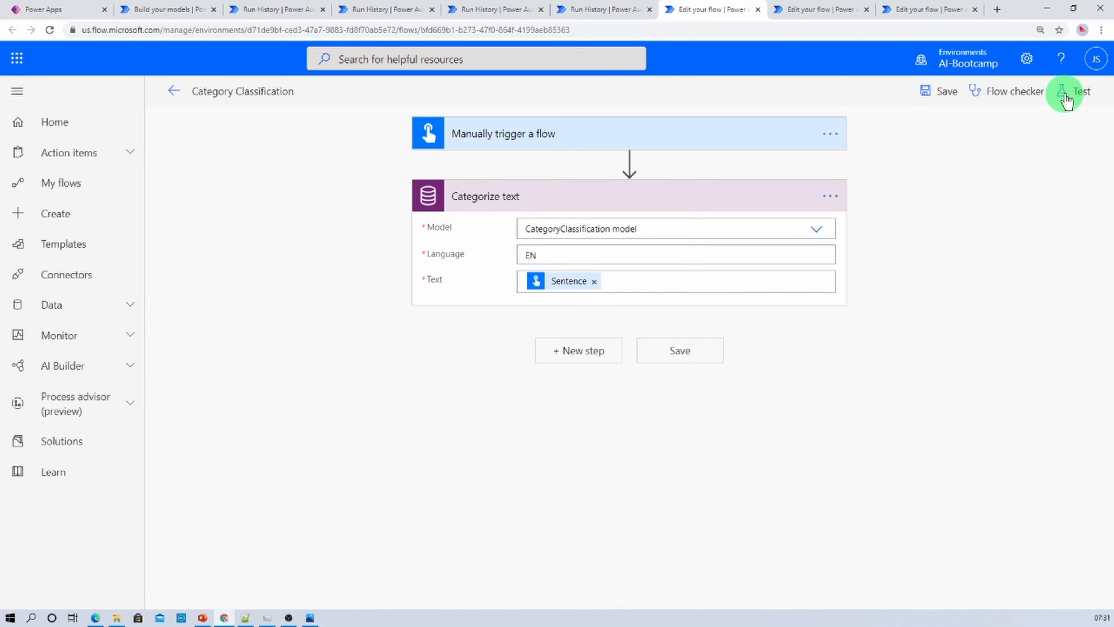
{"action": "left_click", "coordinate": [1070, 90]}
{"action": "left_click", "coordinate": [920, 582]}
{"action": "type", "text": "Unable to submit my nomination due to internal server errors."}
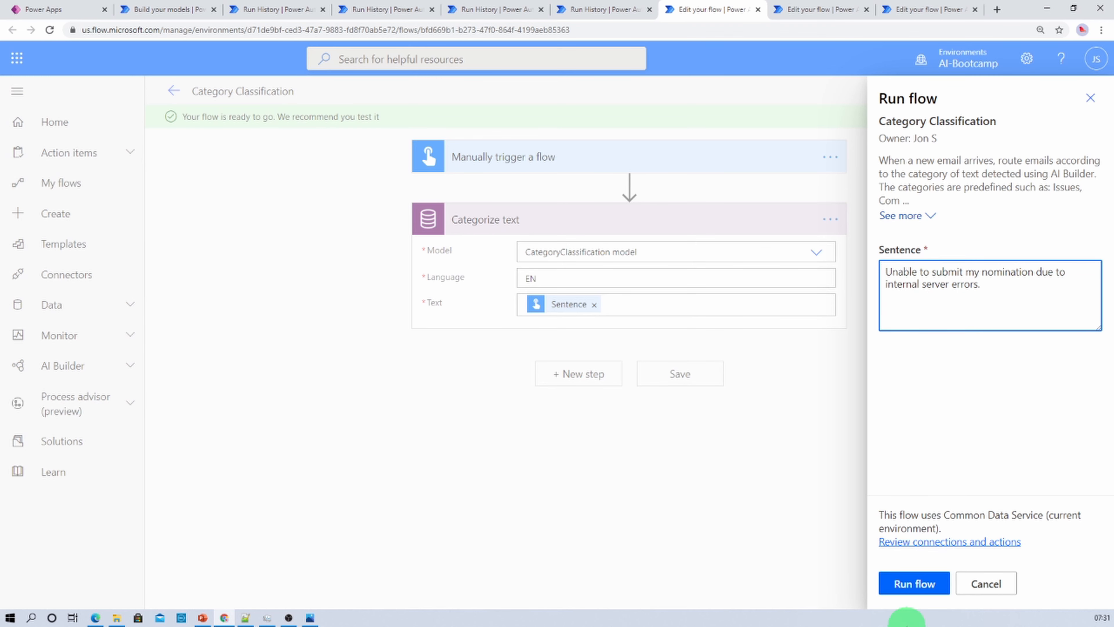
{"action": "left_click", "coordinate": [930, 588]}
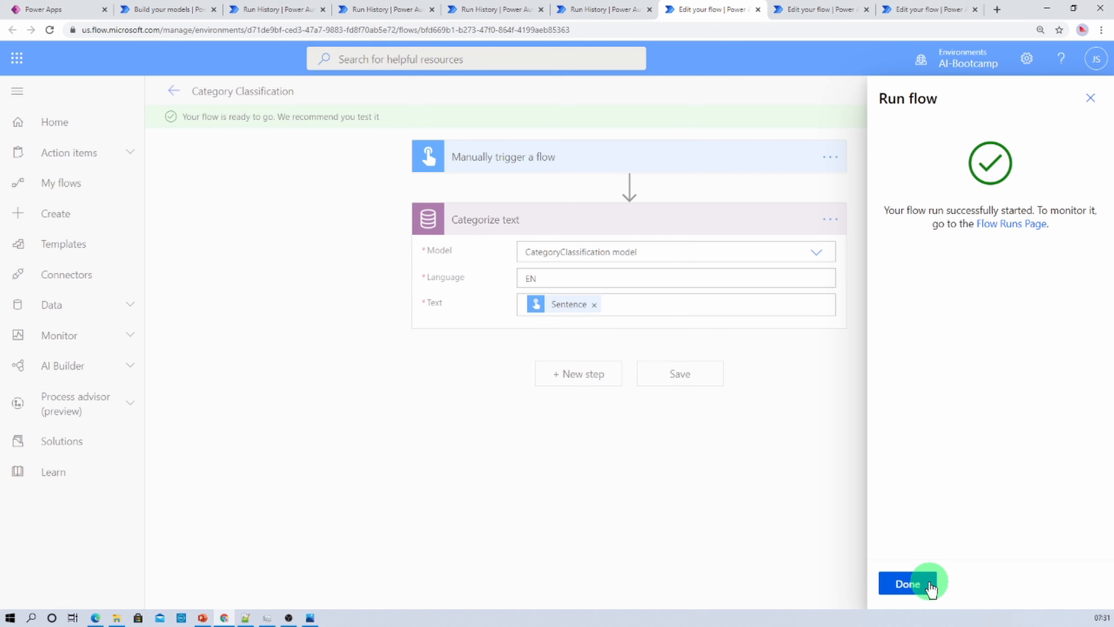
{"action": "left_click", "coordinate": [930, 588]}
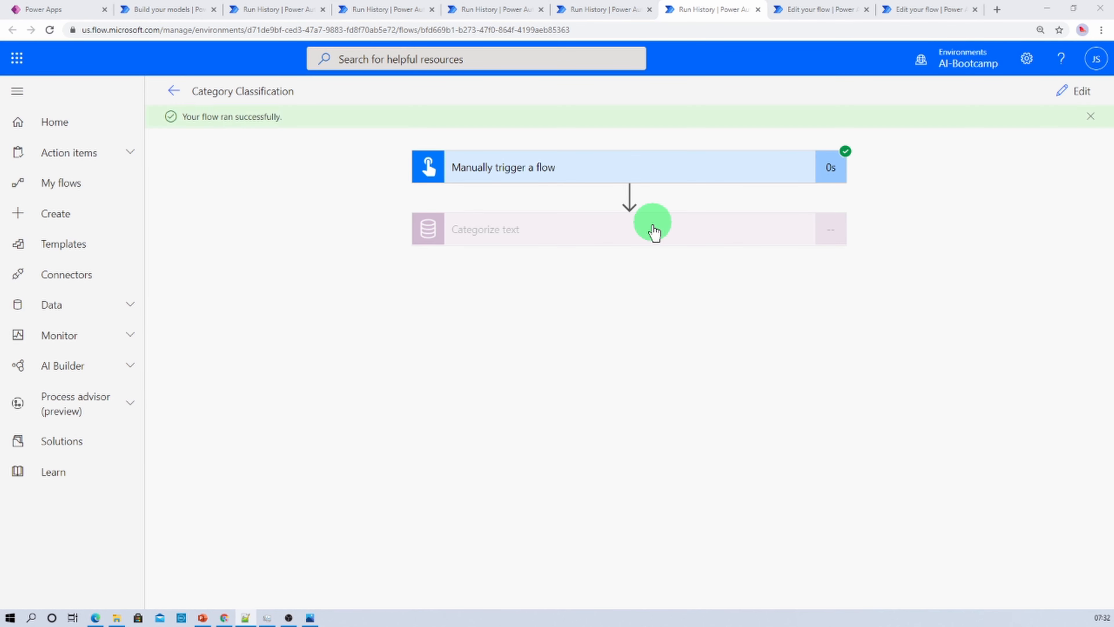
{"action": "left_click", "coordinate": [652, 229]}
{"action": "scroll", "coordinate": [599, 498], "scroll_direction": "down", "scroll_amount": 3}
{"action": "scroll", "coordinate": [597, 496], "scroll_direction": "down", "scroll_amount": 1}
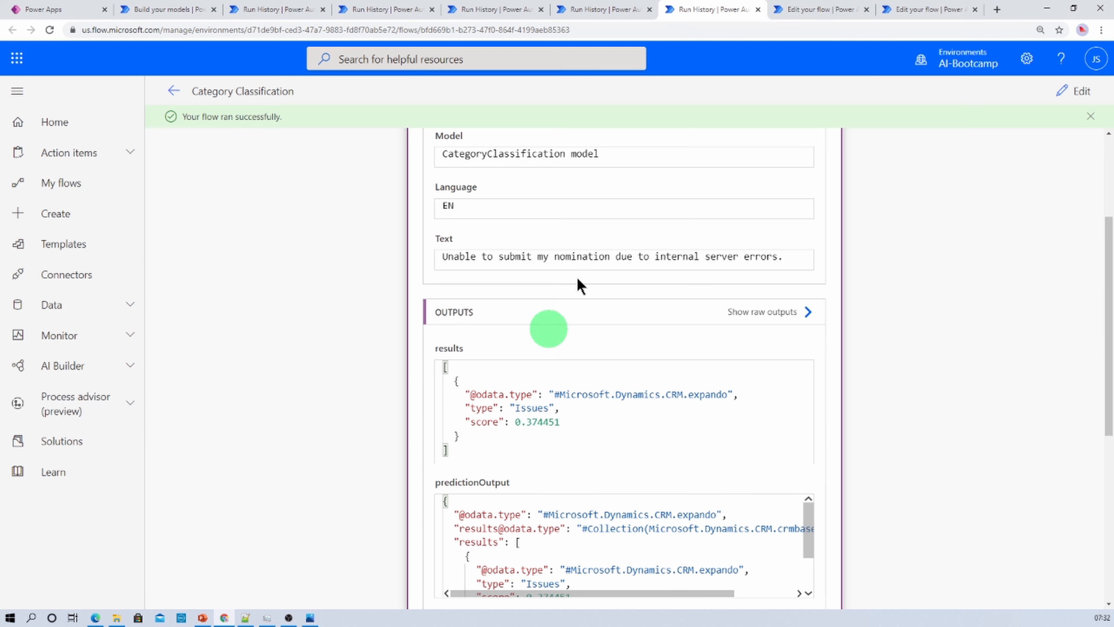
Manually test the flow with the Sentence "For detailed video on my Category Classification, please visit URL:" and check the Categorize text results.
{"action": "left_click", "coordinate": [1071, 93]}
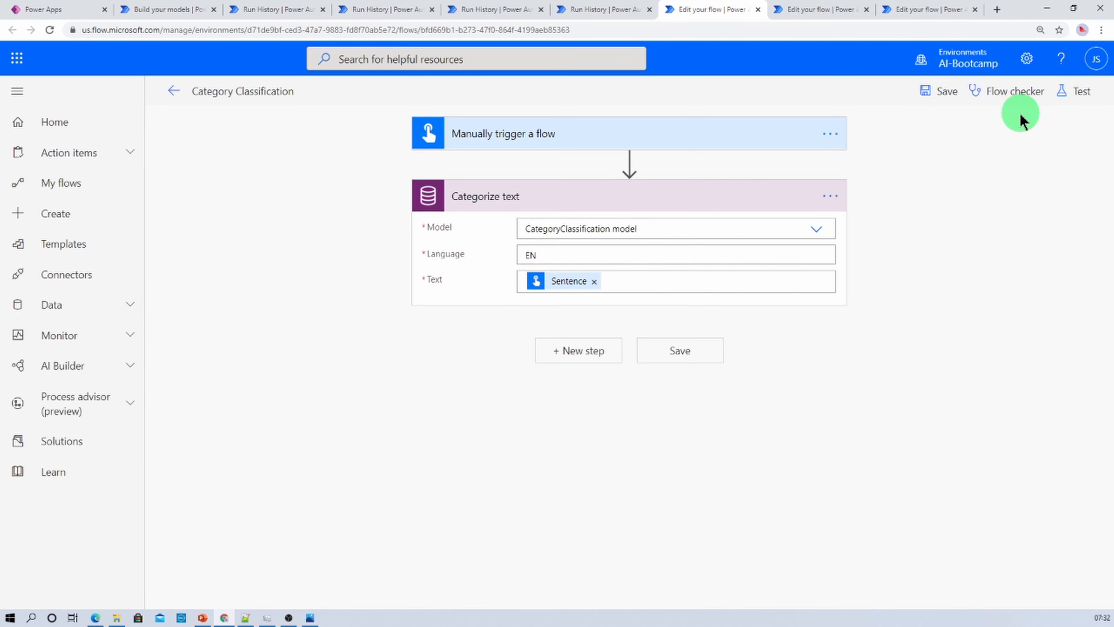
{"action": "left_click", "coordinate": [1082, 90]}
{"action": "left_click", "coordinate": [926, 586]}
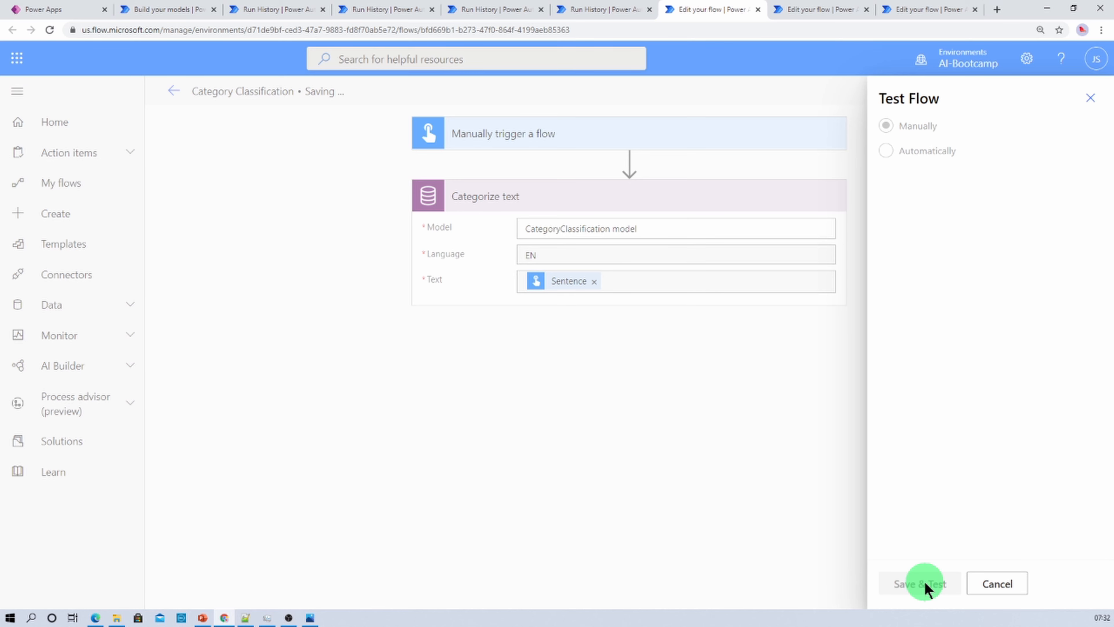
{"action": "left_click", "coordinate": [963, 304]}
{"action": "key", "text": "ctrl+v"}
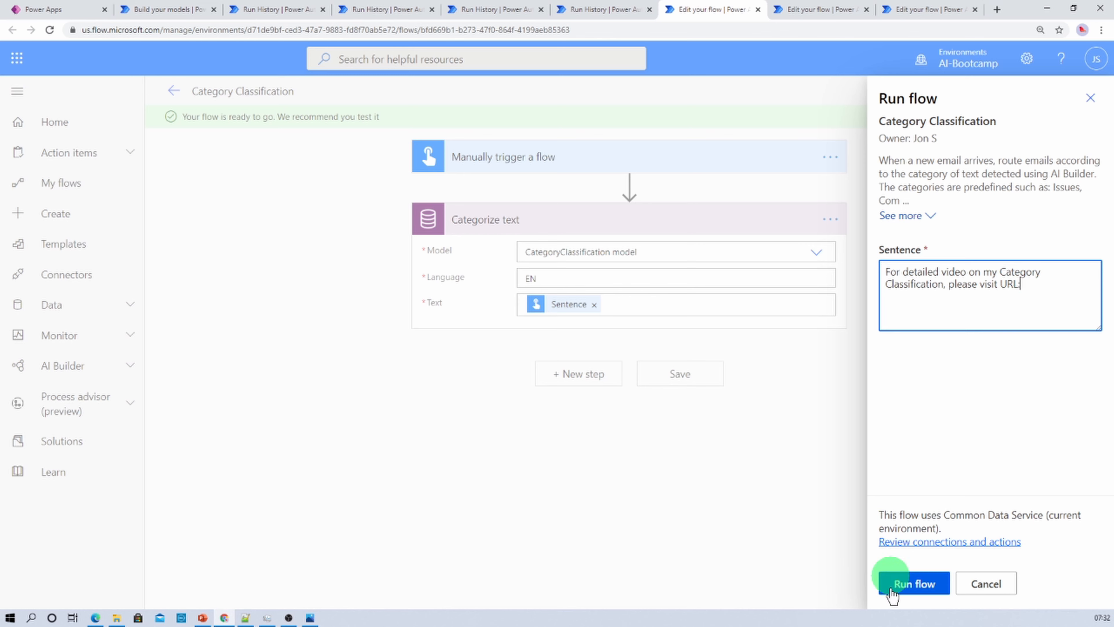
{"action": "left_click", "coordinate": [911, 596]}
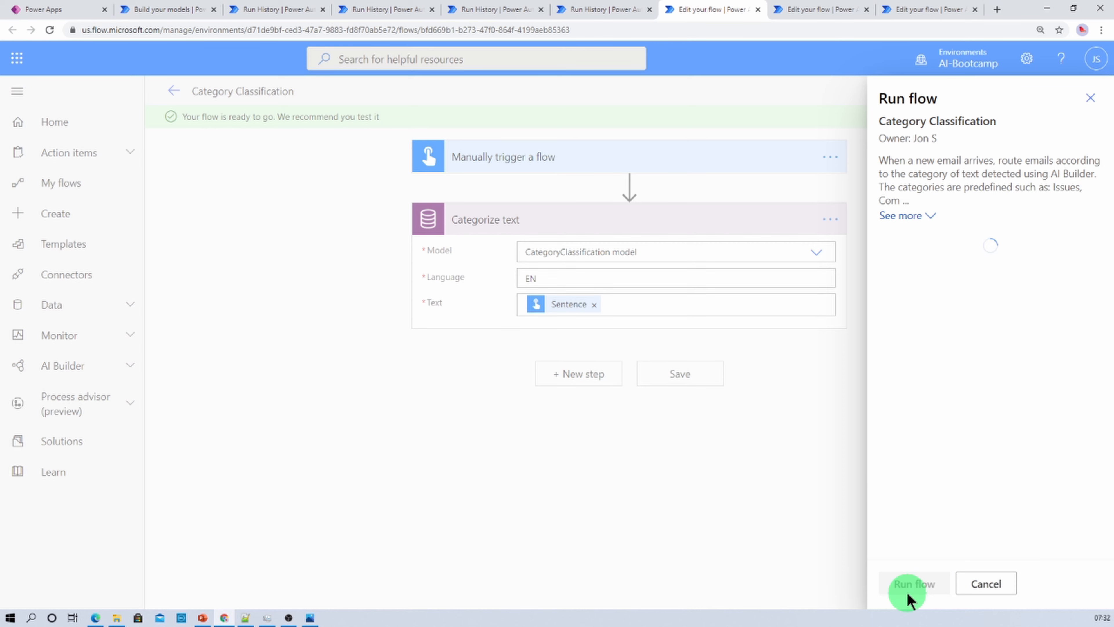
{"action": "left_click", "coordinate": [906, 583]}
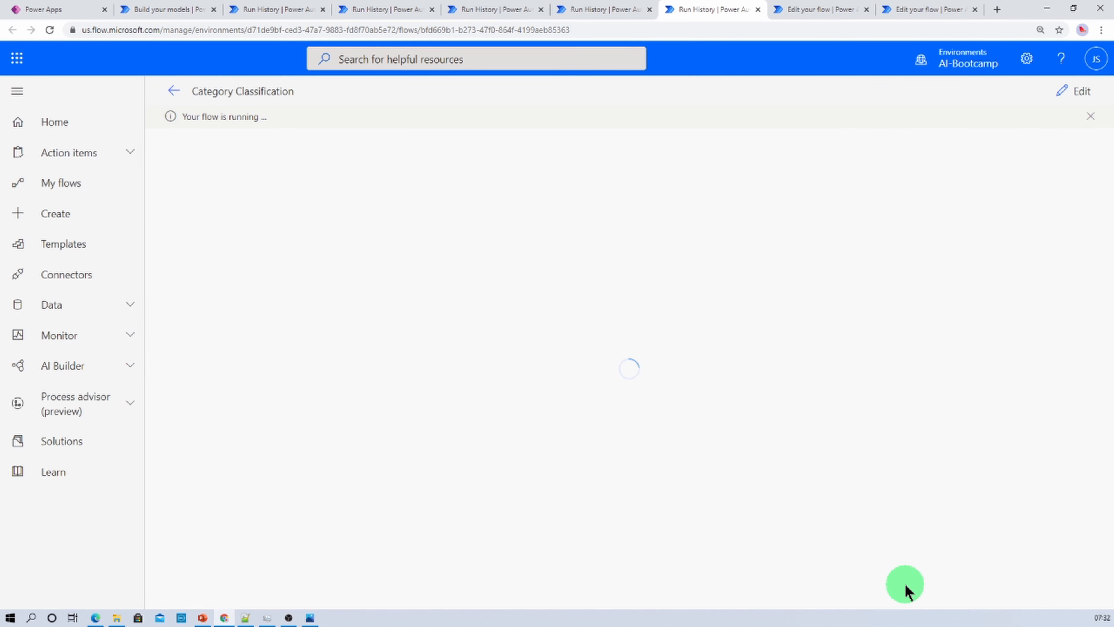
{"action": "left_click", "coordinate": [665, 236]}
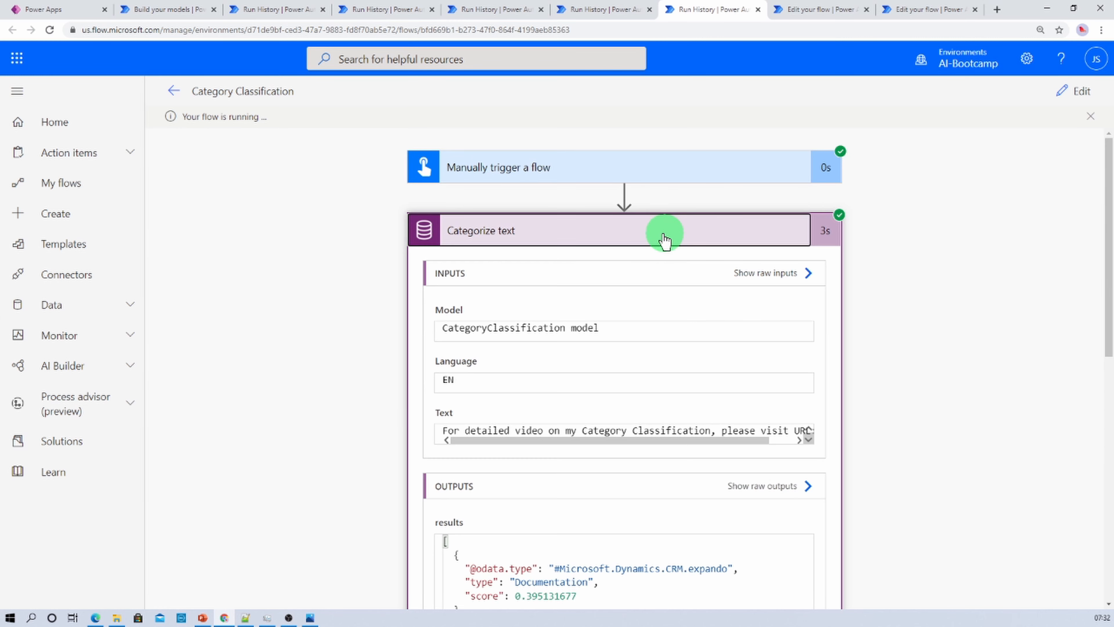
{"action": "scroll", "coordinate": [549, 444], "scroll_direction": "down", "scroll_amount": 3}
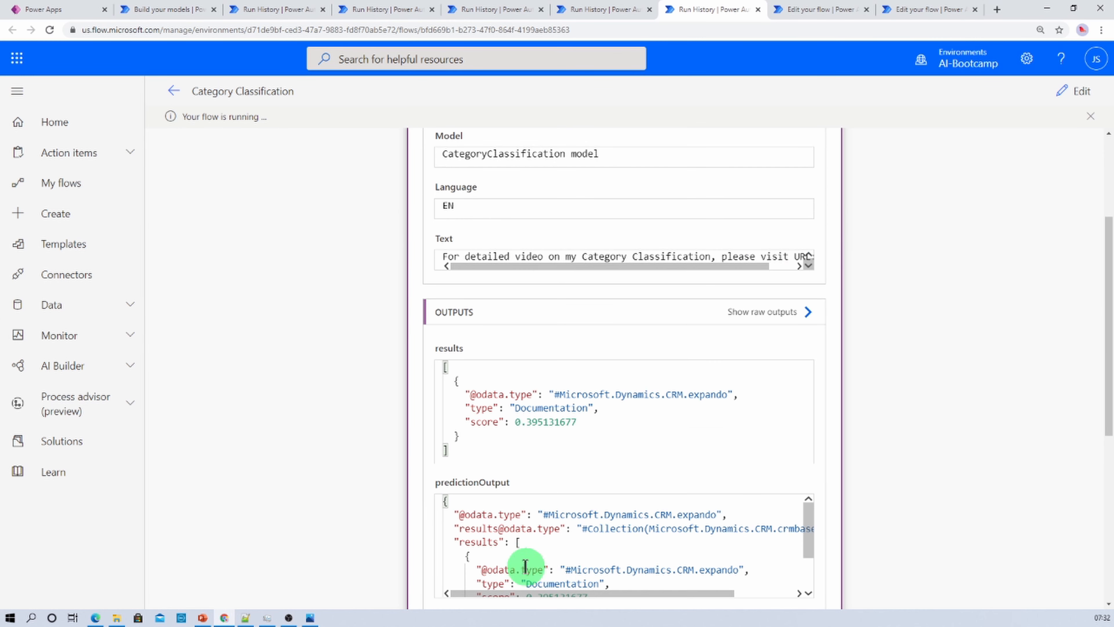
Switch back to the Global Automation Bootcamp presentation in PowerPoint.
{"action": "left_click", "coordinate": [200, 619]}
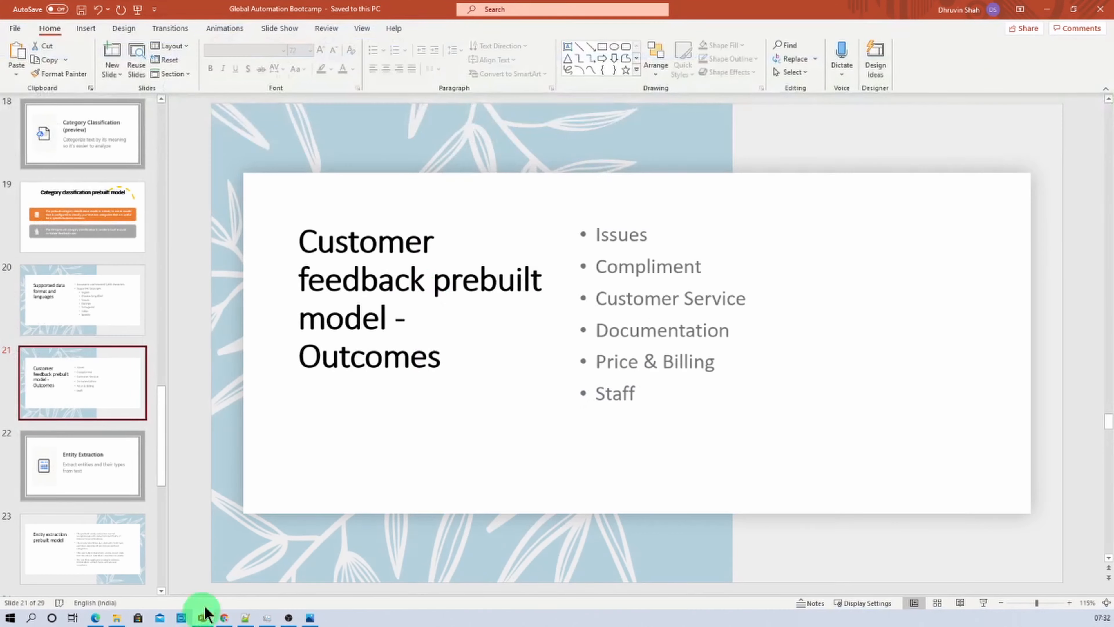
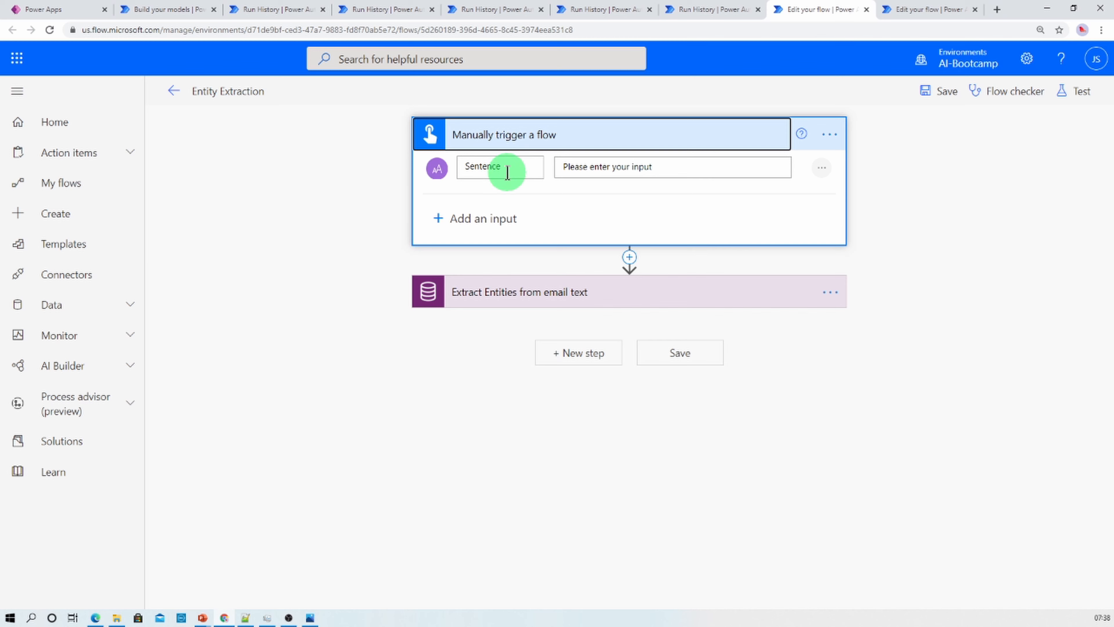
Review the Extract Entities from email text settings and insert a Common Data Service Predict action directly after the manual trigger.
{"action": "left_click", "coordinate": [554, 293]}
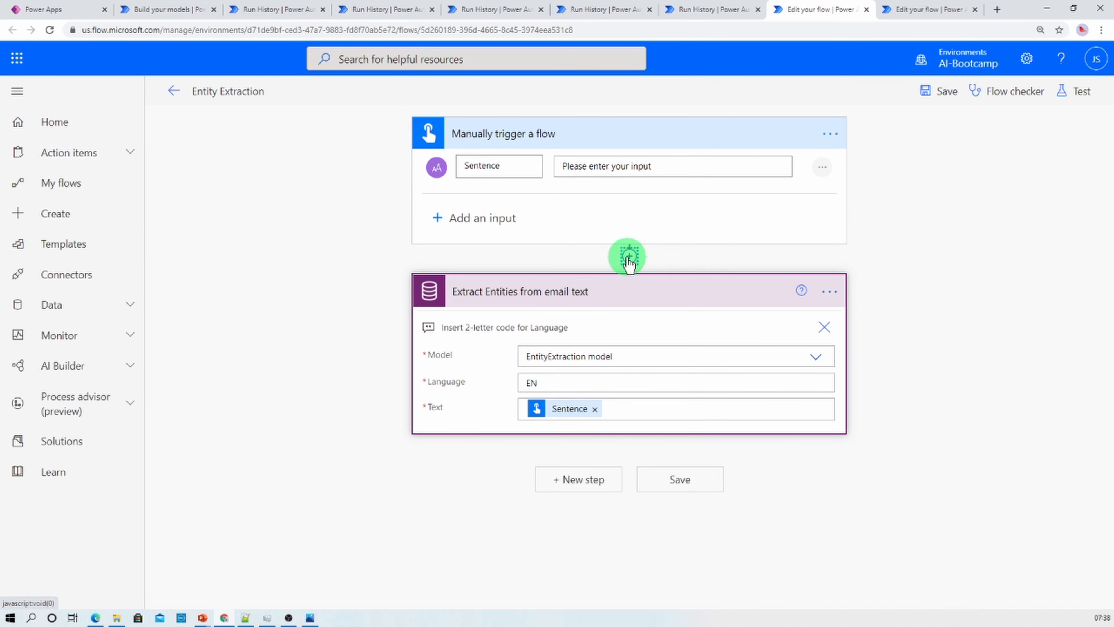
{"action": "left_click", "coordinate": [630, 258]}
{"action": "left_click", "coordinate": [620, 274]}
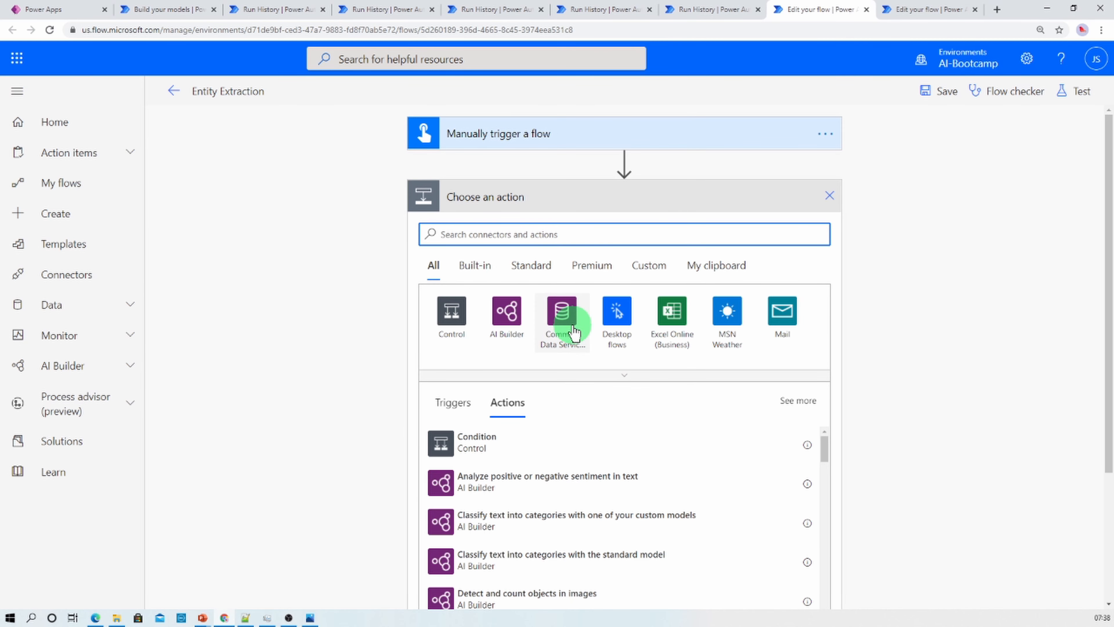
{"action": "left_click", "coordinate": [574, 333]}
{"action": "left_click", "coordinate": [552, 245]}
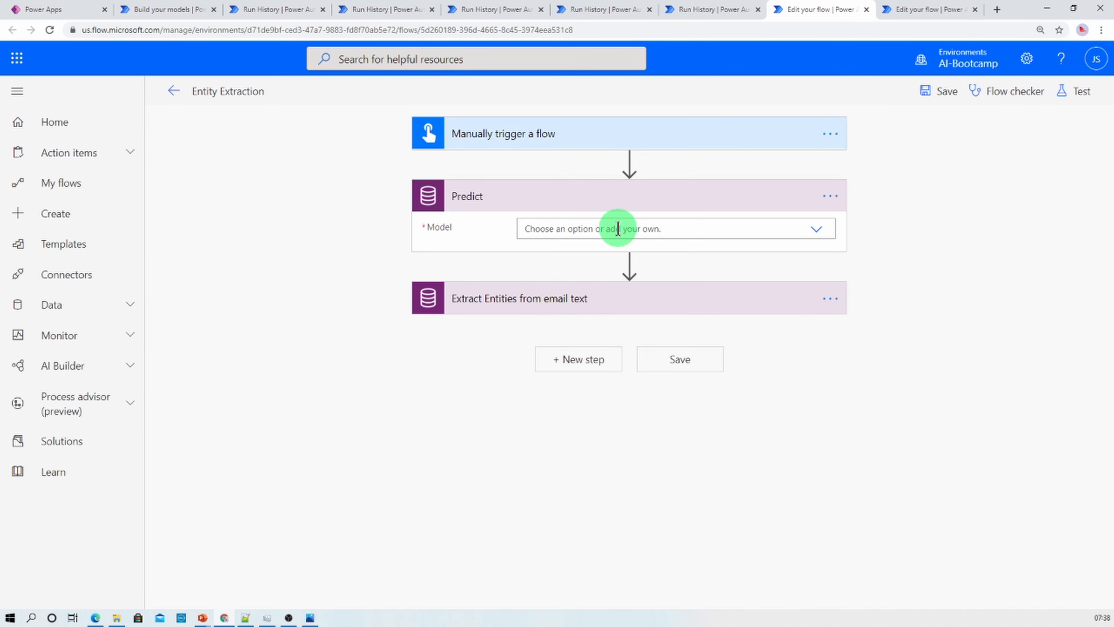
Configure the new Predict action with the EntityExtraction model and language en, and make its Text field ready for input.
{"action": "left_click", "coordinate": [618, 228]}
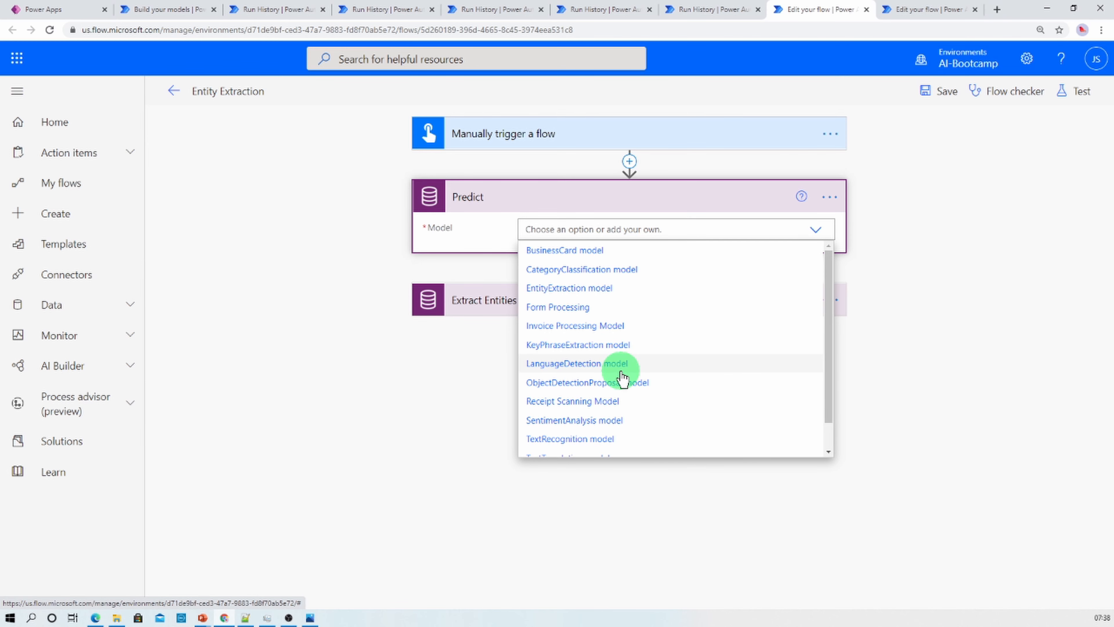
{"action": "left_click", "coordinate": [609, 290]}
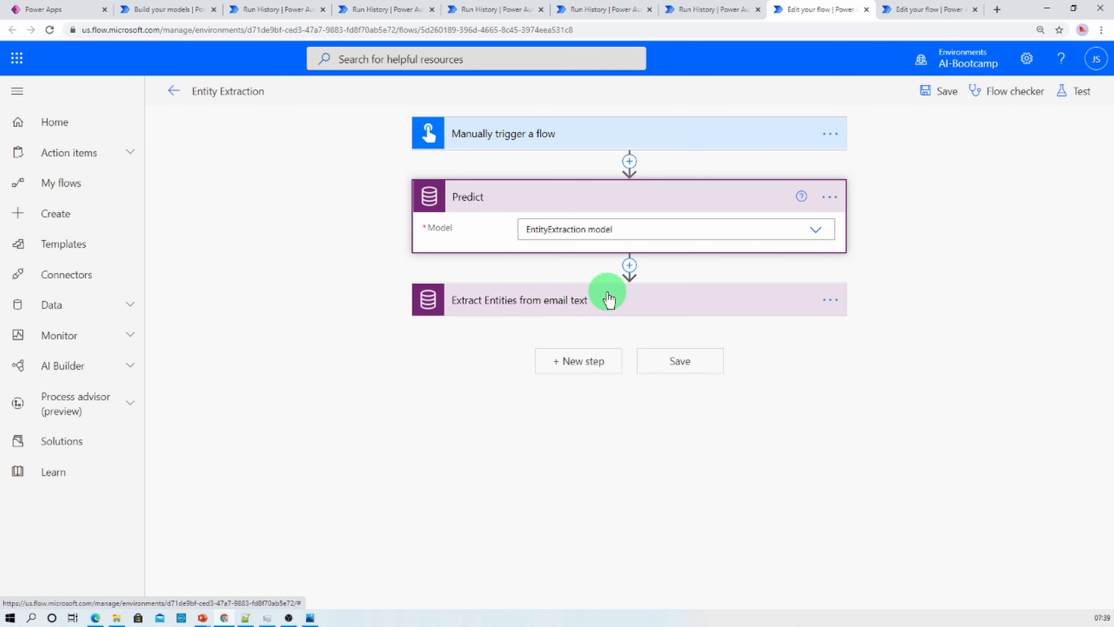
{"action": "left_click", "coordinate": [592, 254]}
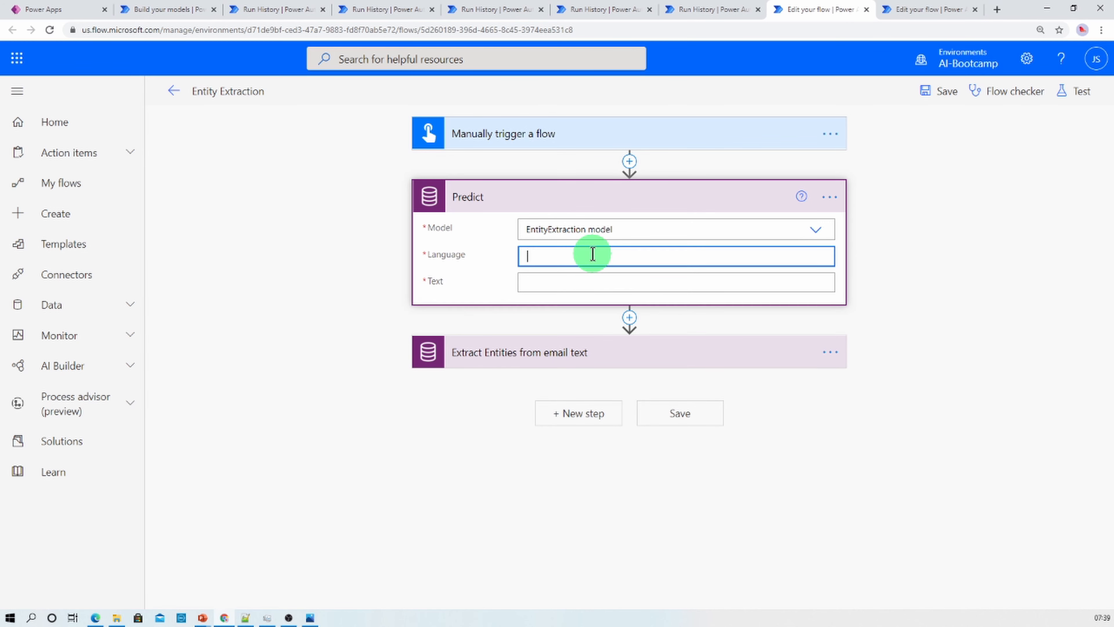
{"action": "type", "text": "en"}
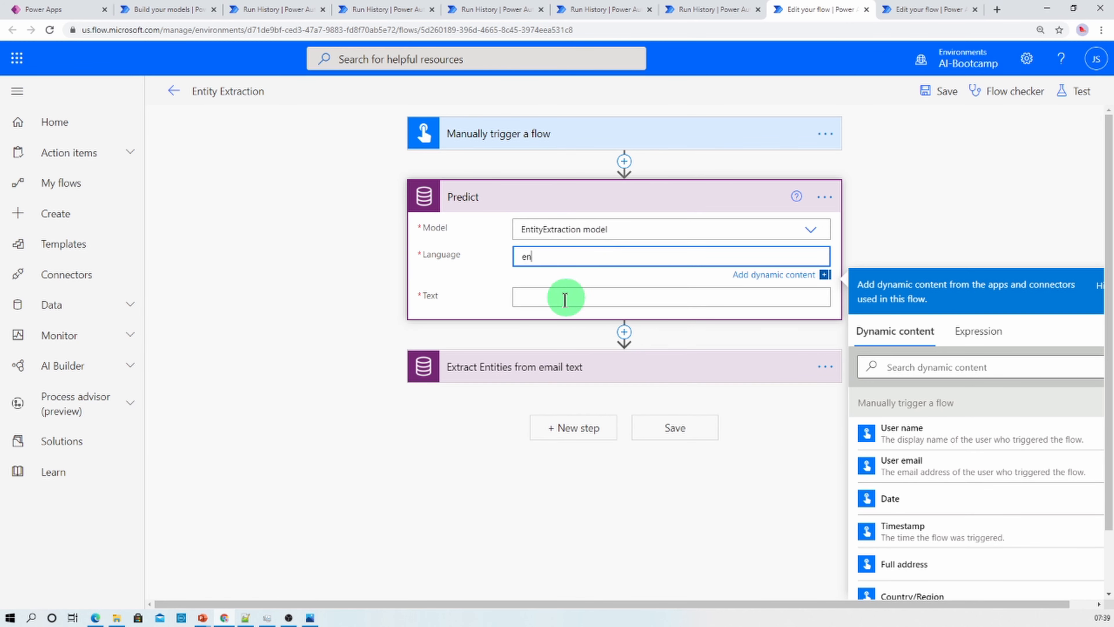
{"action": "left_click", "coordinate": [564, 296]}
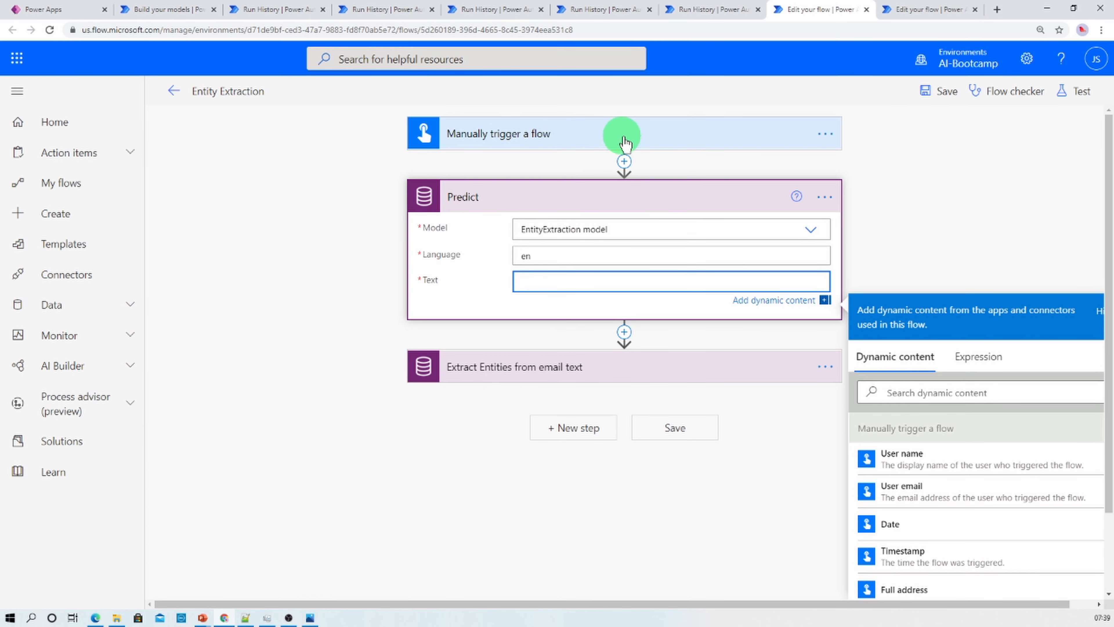
Expand the existing Extract Entities from email text action and delete the extra Predict action from the flow.
{"action": "left_click", "coordinate": [711, 370]}
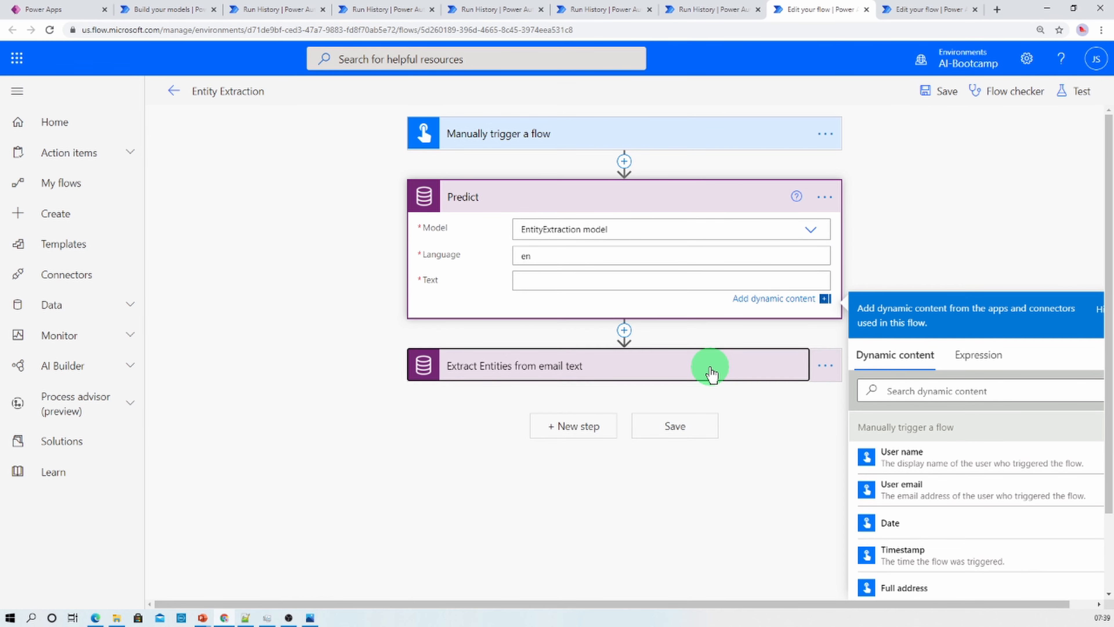
{"action": "left_click", "coordinate": [829, 198]}
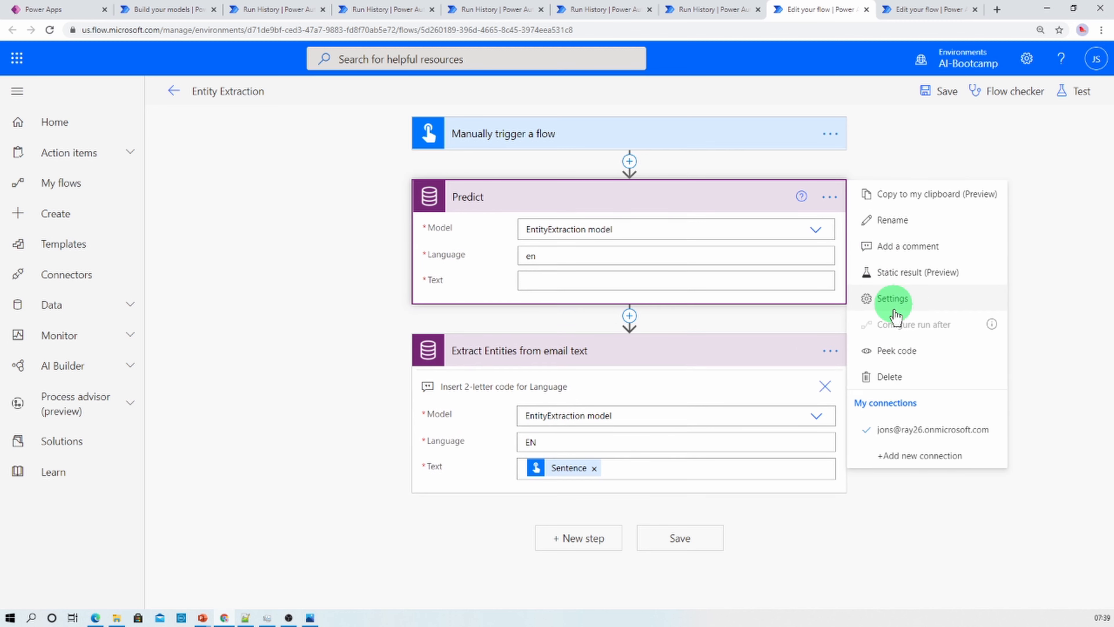
{"action": "left_click", "coordinate": [890, 378]}
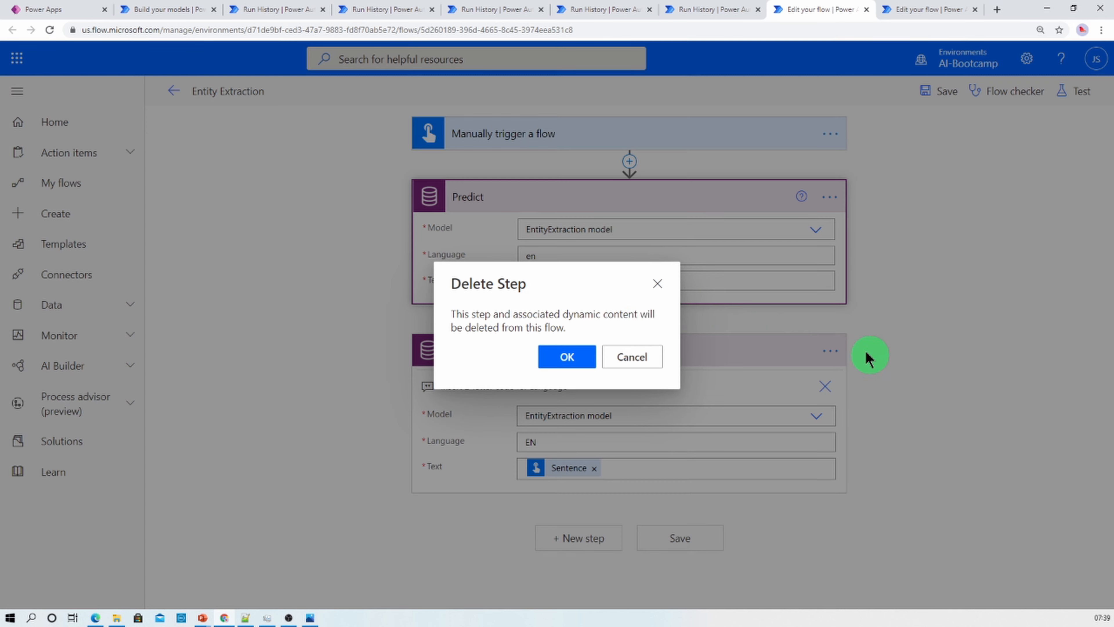
{"action": "left_click", "coordinate": [567, 356]}
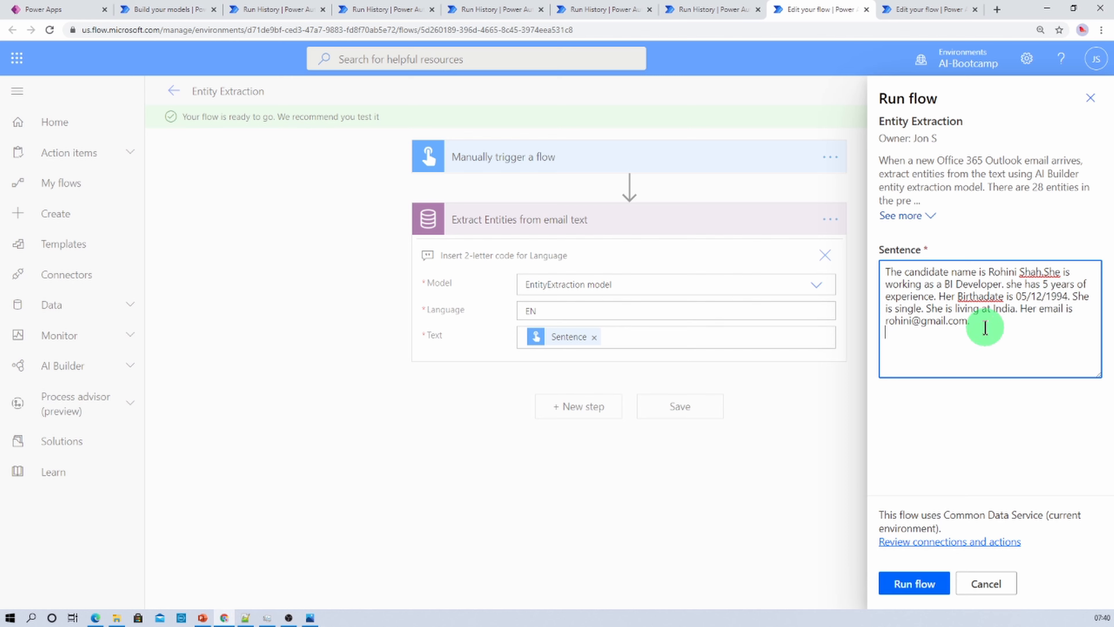
Run the flow test with the candidate description as the Sentence and go to the outputs of the entity extraction action.
{"action": "left_click", "coordinate": [920, 585]}
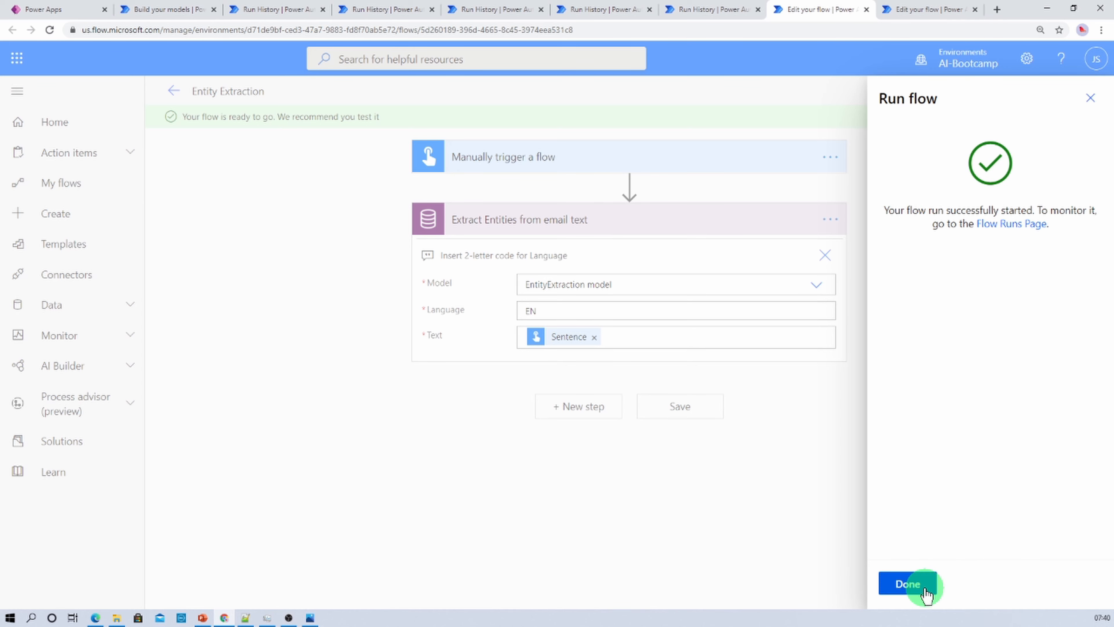
{"action": "left_click", "coordinate": [924, 588]}
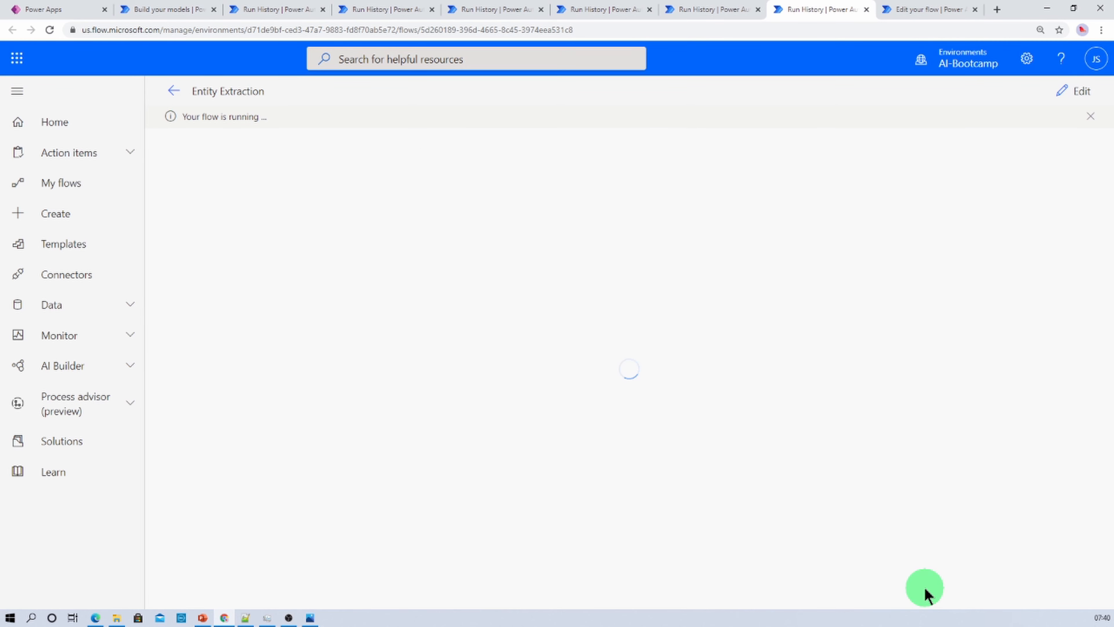
{"action": "scroll", "coordinate": [623, 377], "scroll_direction": "down", "scroll_amount": 8}
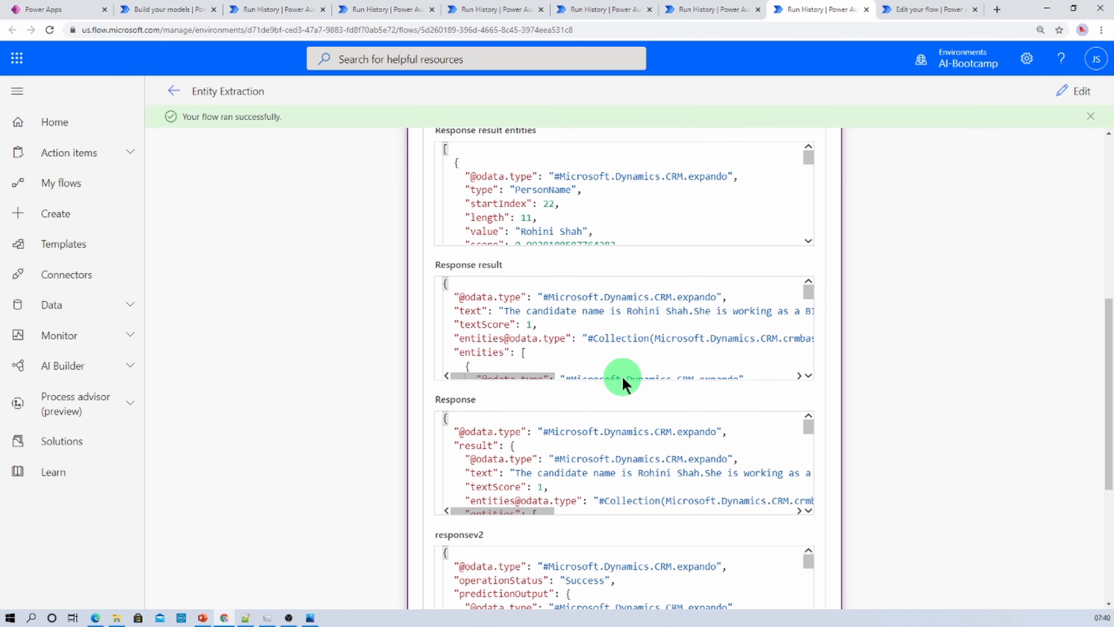
Examine the type, value and score of each extracted entity in the Response output of the entity extraction action.
{"action": "scroll", "coordinate": [622, 376], "scroll_direction": "down", "scroll_amount": 5}
{"action": "scroll", "coordinate": [803, 462], "scroll_direction": "down", "scroll_amount": 4}
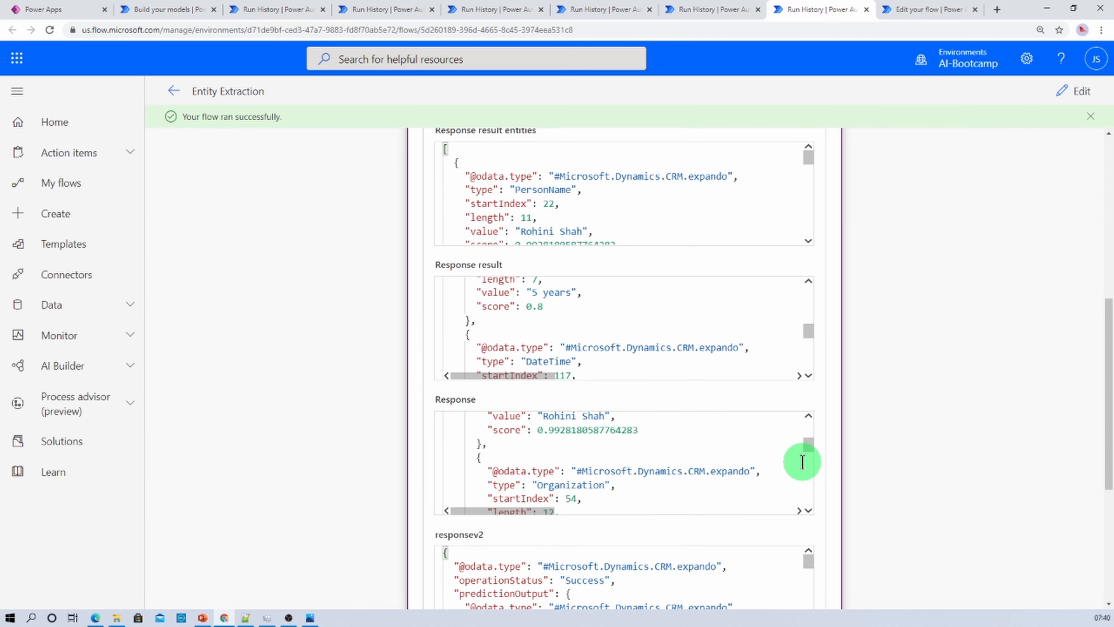
{"action": "scroll", "coordinate": [803, 462], "scroll_direction": "up", "scroll_amount": 4}
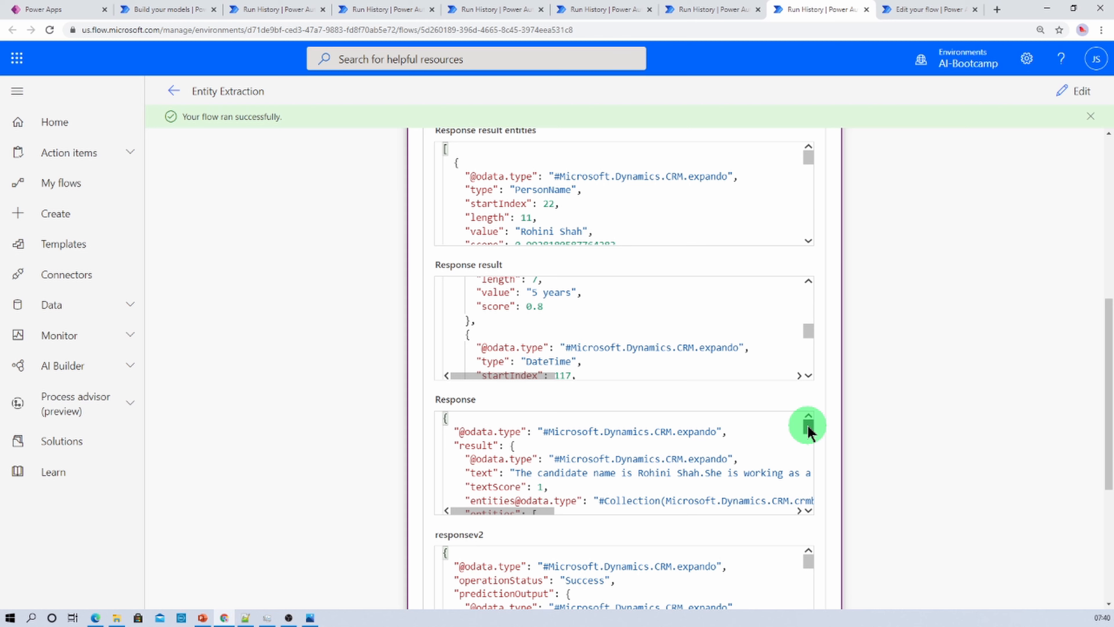
{"action": "left_click_drag", "start_coordinate": [808, 430], "coordinate": [809, 442]}
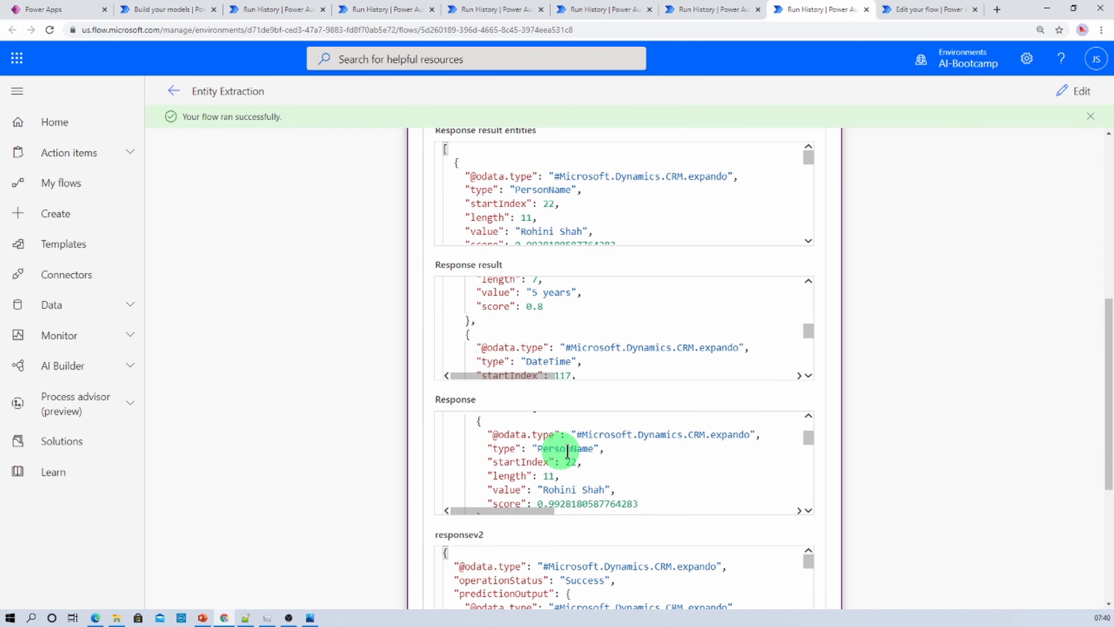
{"action": "scroll", "coordinate": [614, 469], "scroll_direction": "down", "scroll_amount": 2}
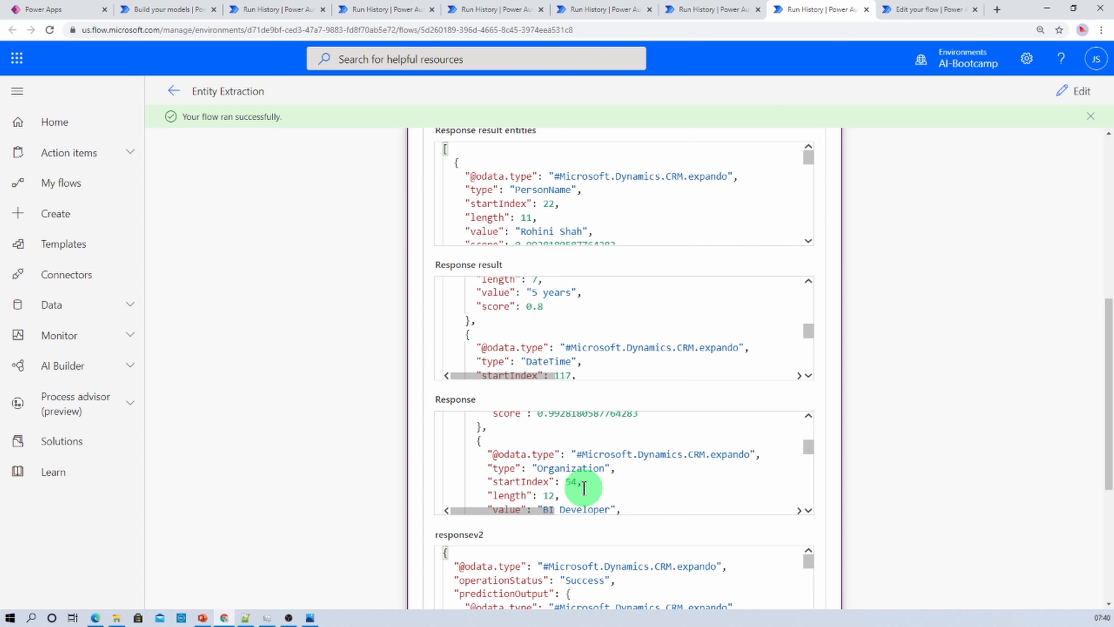
{"action": "scroll", "coordinate": [582, 471], "scroll_direction": "down", "scroll_amount": 2}
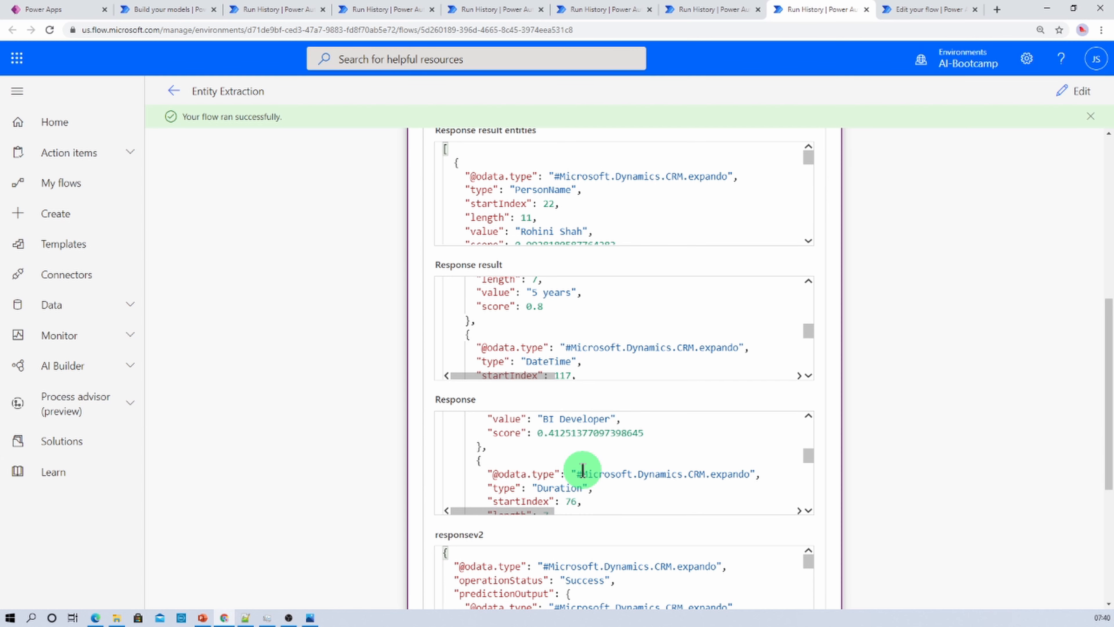
{"action": "scroll", "coordinate": [583, 470], "scroll_direction": "down", "scroll_amount": 2}
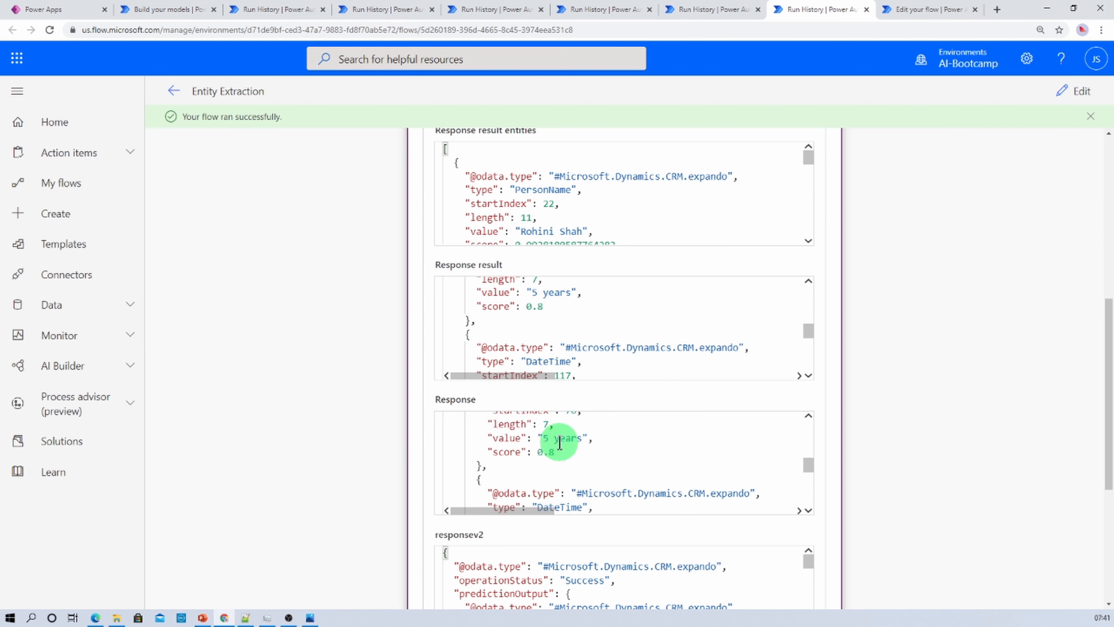
{"action": "scroll", "coordinate": [560, 443], "scroll_direction": "down", "scroll_amount": 2}
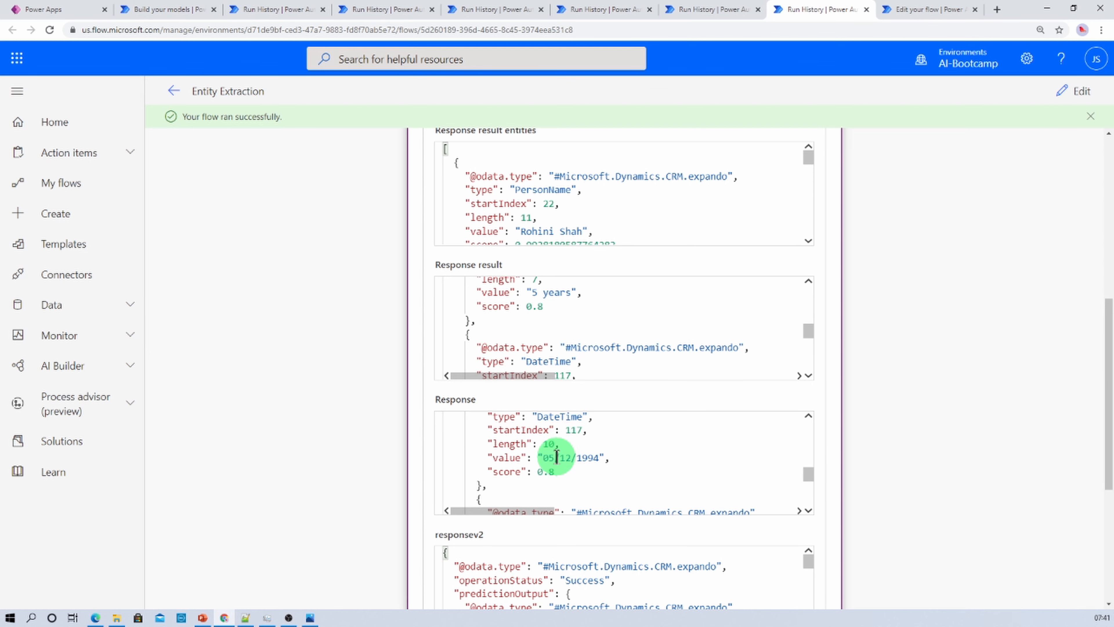
{"action": "scroll", "coordinate": [584, 460], "scroll_direction": "down", "scroll_amount": 2}
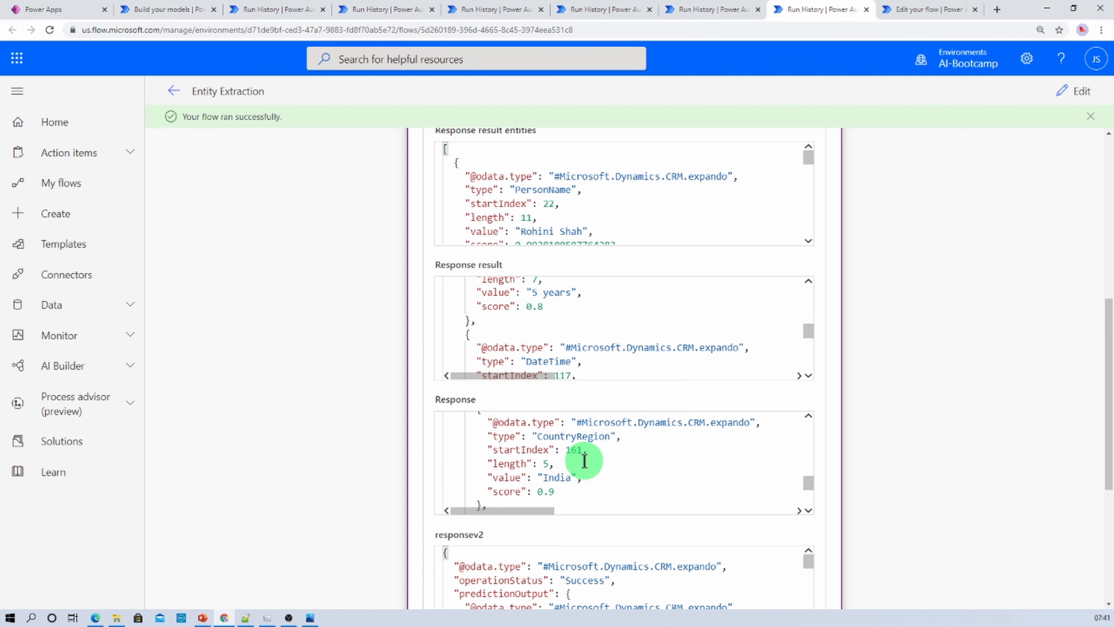
{"action": "scroll", "coordinate": [584, 461], "scroll_direction": "down", "scroll_amount": 2}
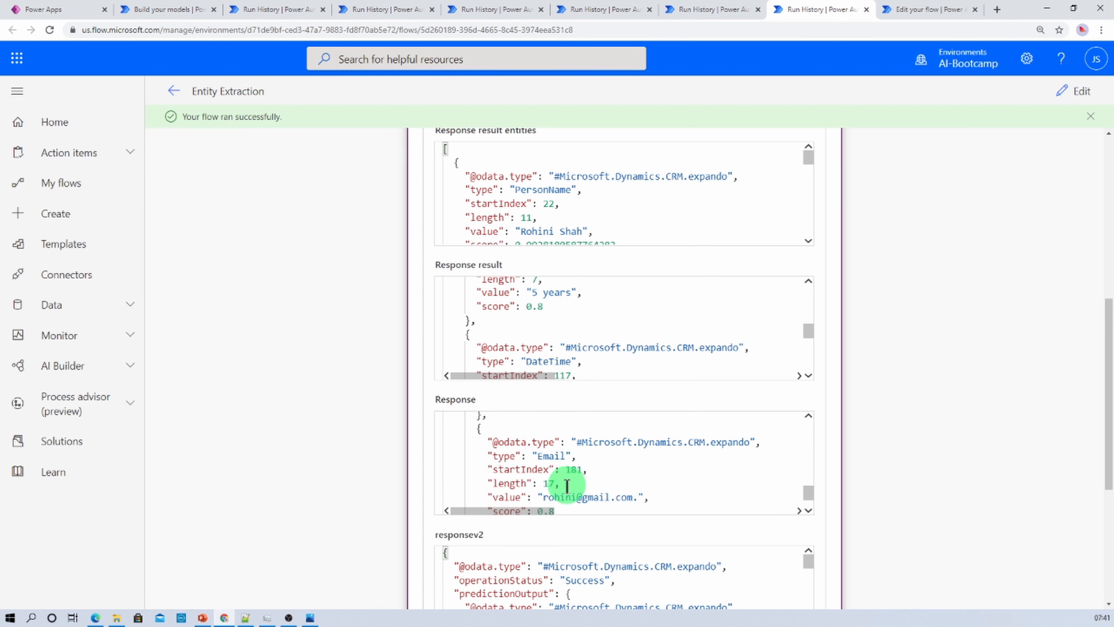
{"action": "scroll", "coordinate": [602, 485], "scroll_direction": "down", "scroll_amount": 2}
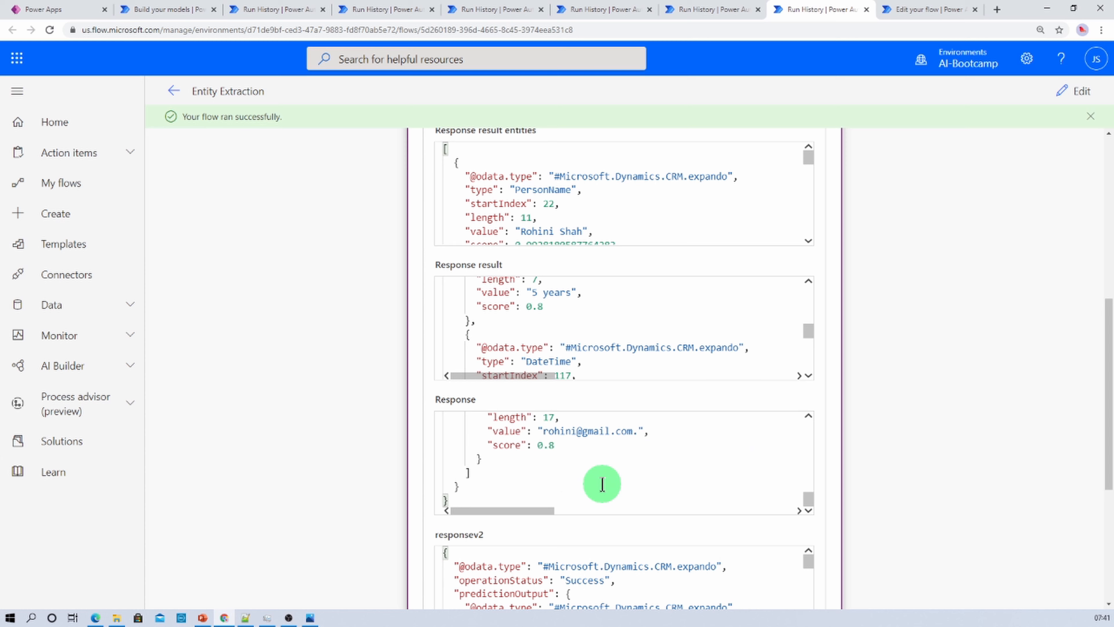
{"action": "scroll", "coordinate": [603, 484], "scroll_direction": "down", "scroll_amount": 1}
{"action": "scroll", "coordinate": [616, 435], "scroll_direction": "up", "scroll_amount": 3}
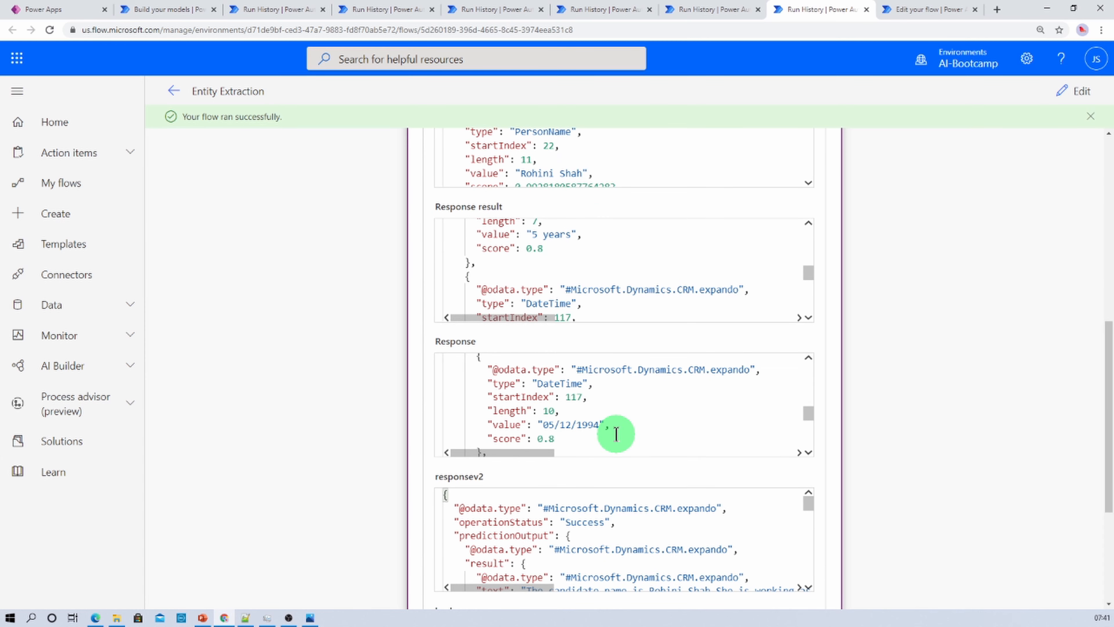
{"action": "scroll", "coordinate": [616, 435], "scroll_direction": "up", "scroll_amount": 8}
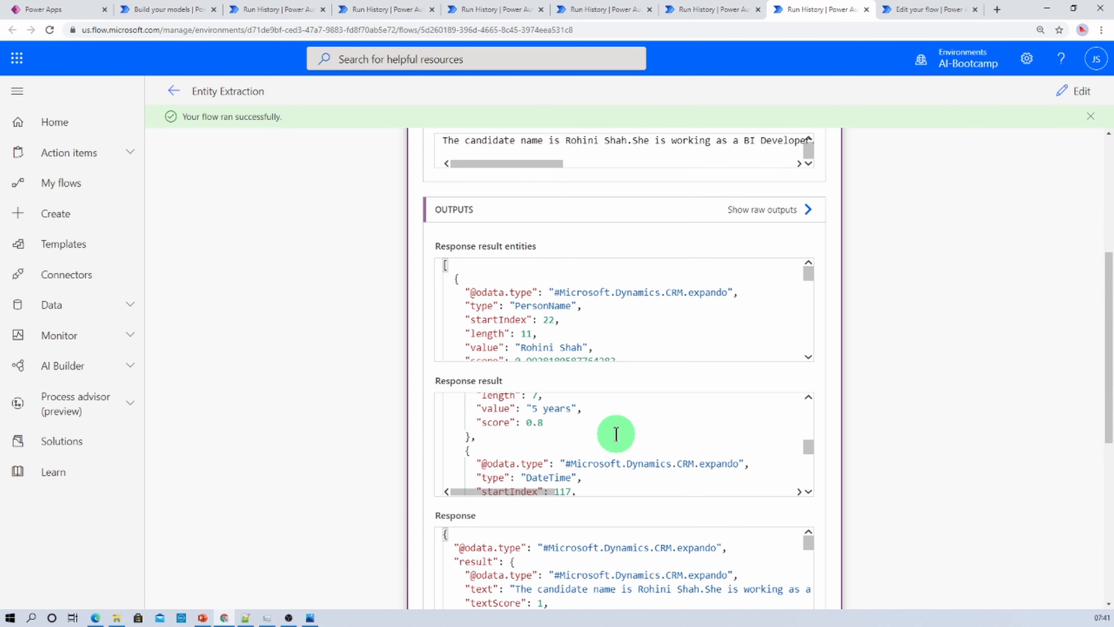
Manually test the flow with the Sentence "Tata industry booked 67% profit margin this year" and check the Extract Entities from email text outputs.
{"action": "key", "text": "alt+Tab"}
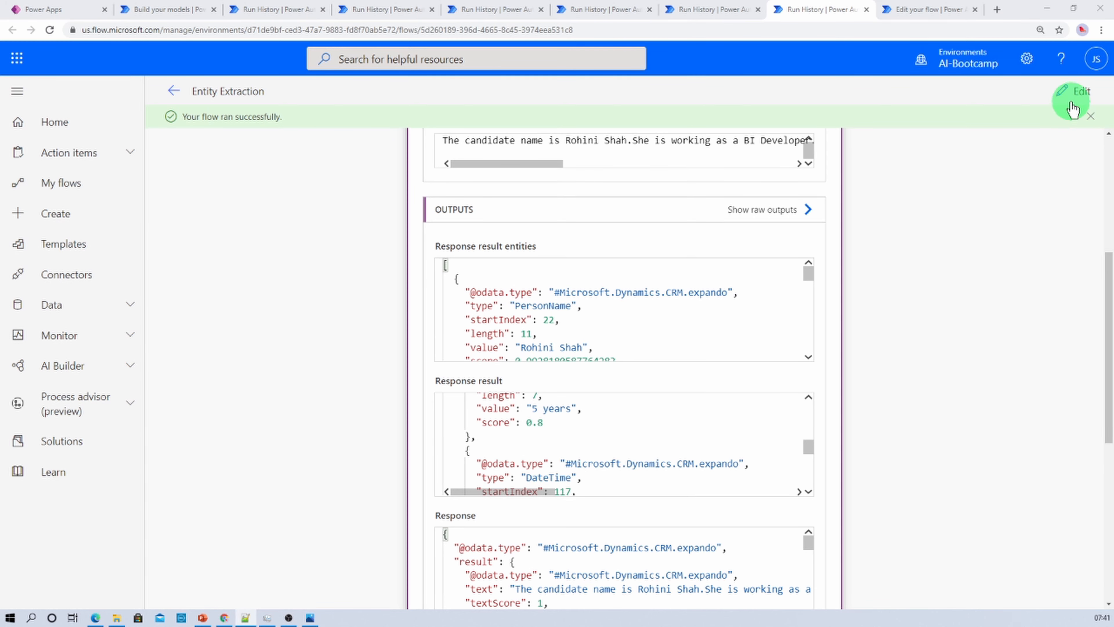
{"action": "left_click", "coordinate": [1071, 92]}
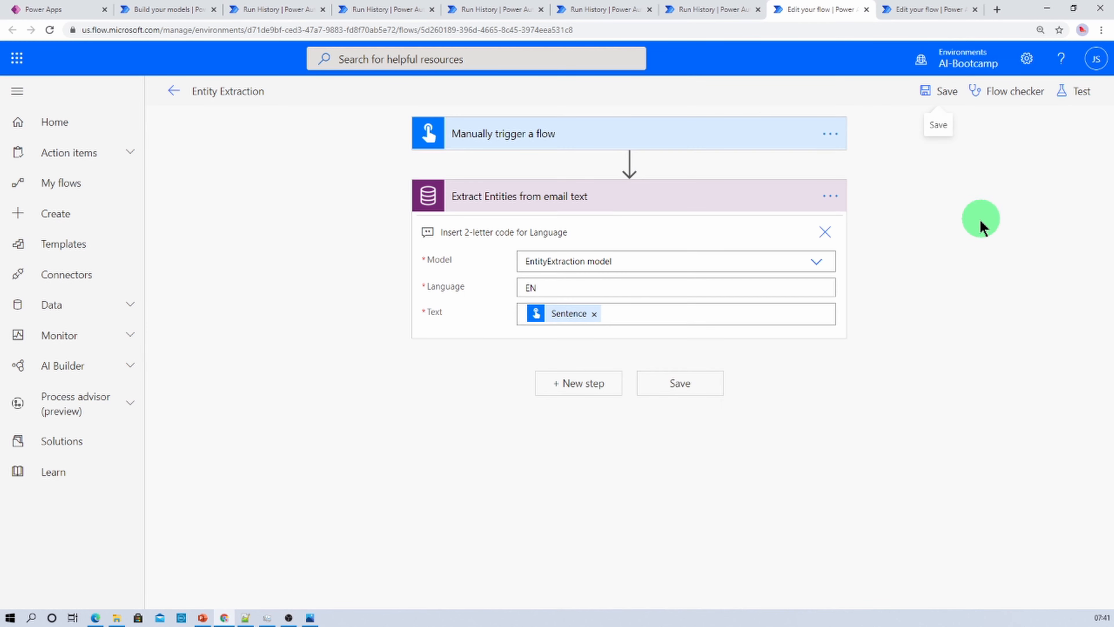
{"action": "left_click", "coordinate": [1072, 91]}
{"action": "left_click", "coordinate": [904, 588]}
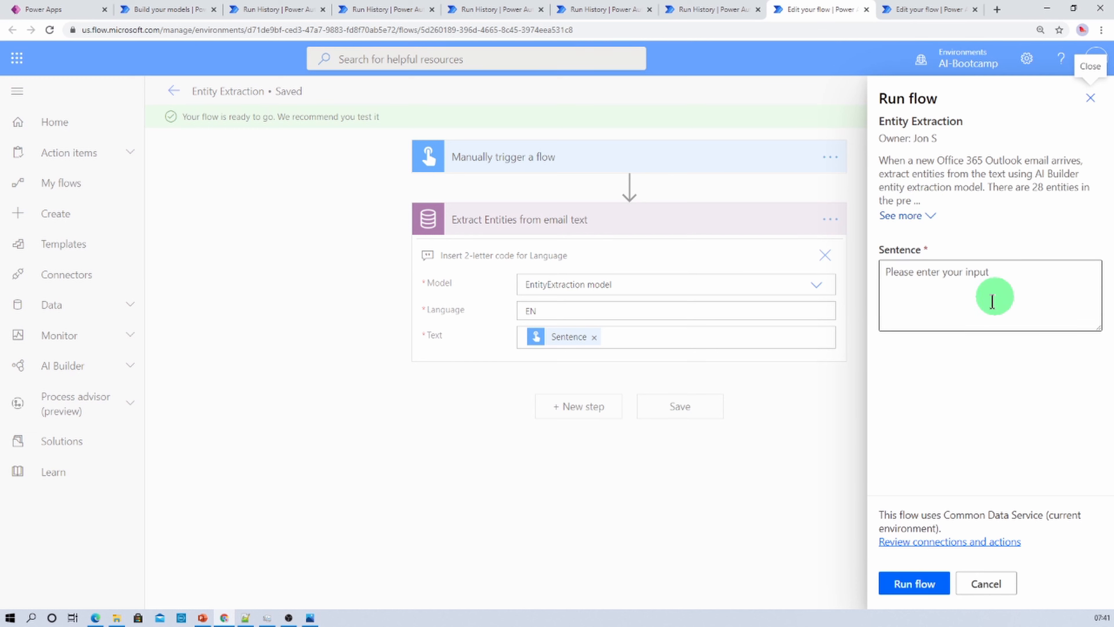
{"action": "left_click", "coordinate": [988, 305]}
{"action": "type", "text": "Tata industry booked 67% profit margin this year"}
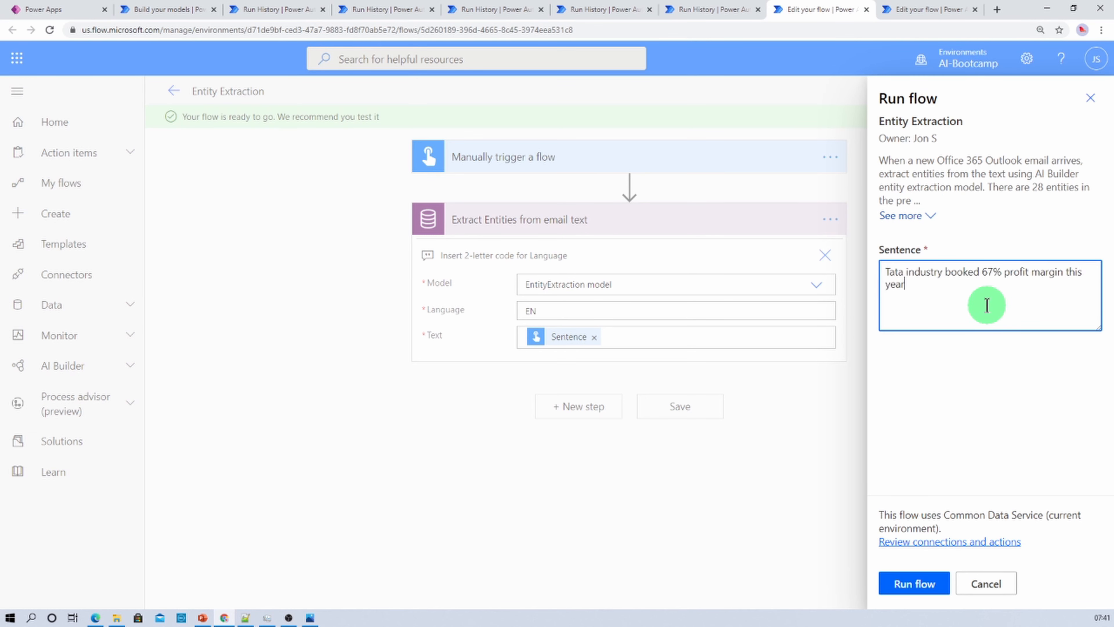
{"action": "left_click", "coordinate": [934, 585]}
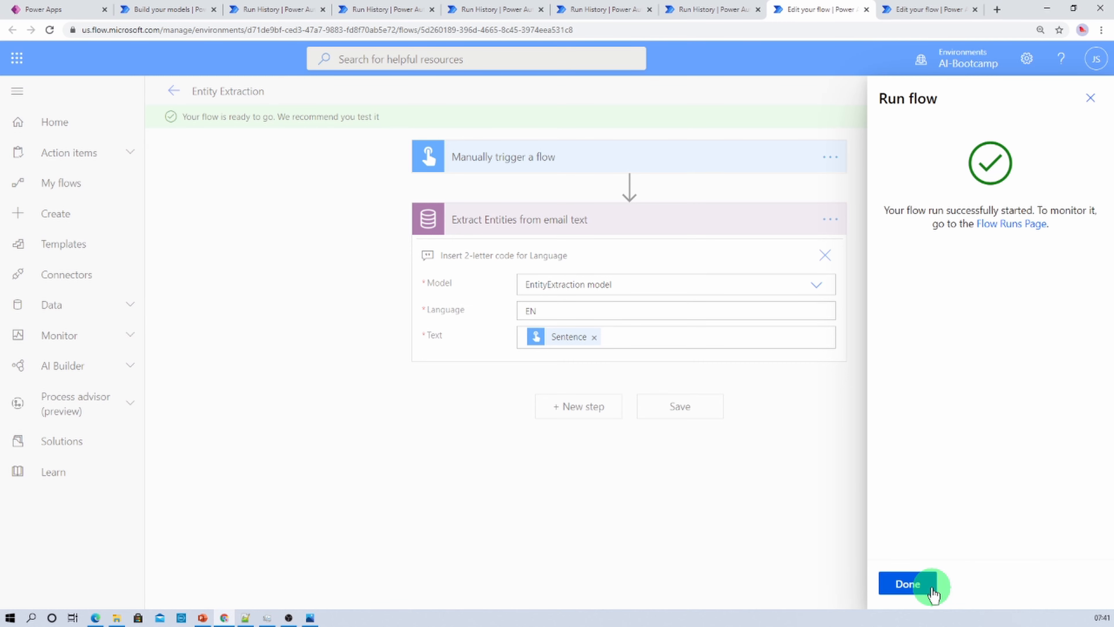
{"action": "left_click", "coordinate": [922, 586]}
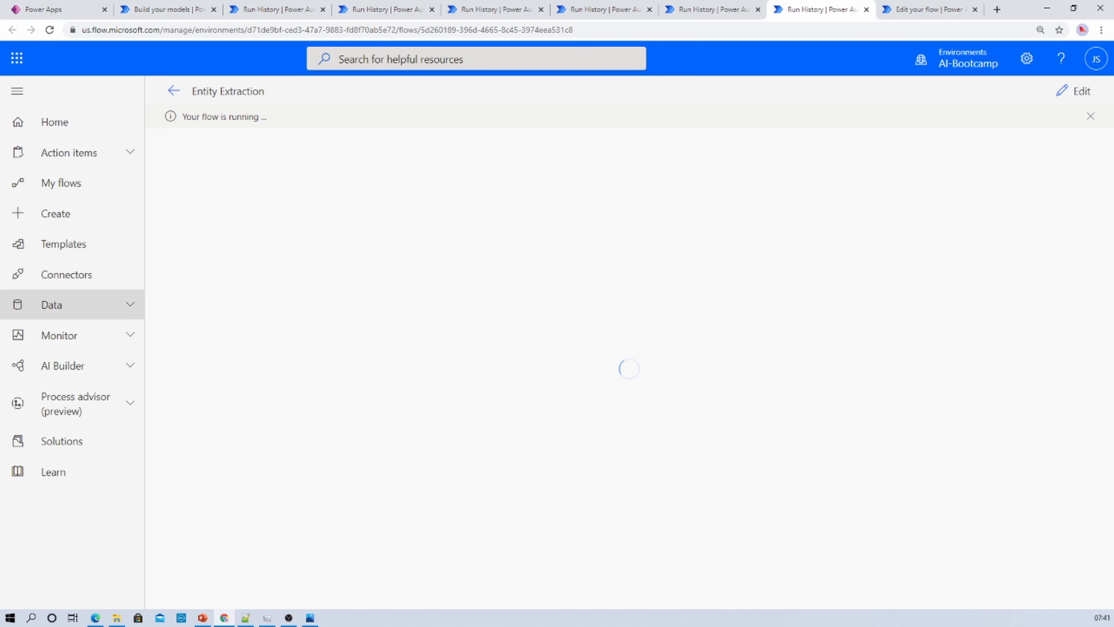
{"action": "left_click", "coordinate": [560, 229]}
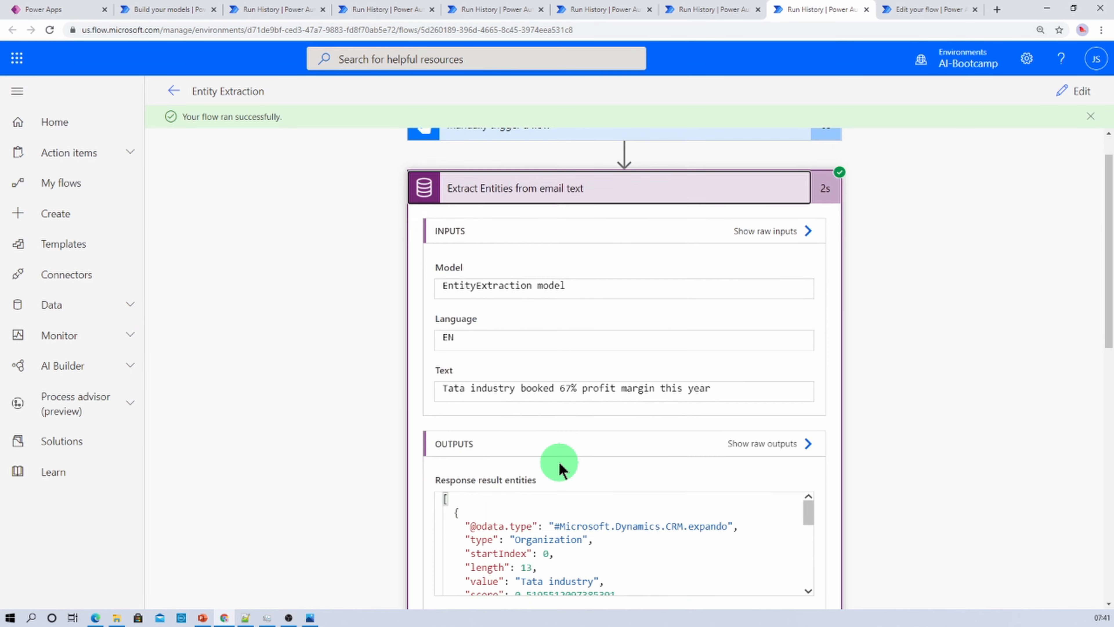
{"action": "scroll", "coordinate": [658, 439], "scroll_direction": "down", "scroll_amount": 5}
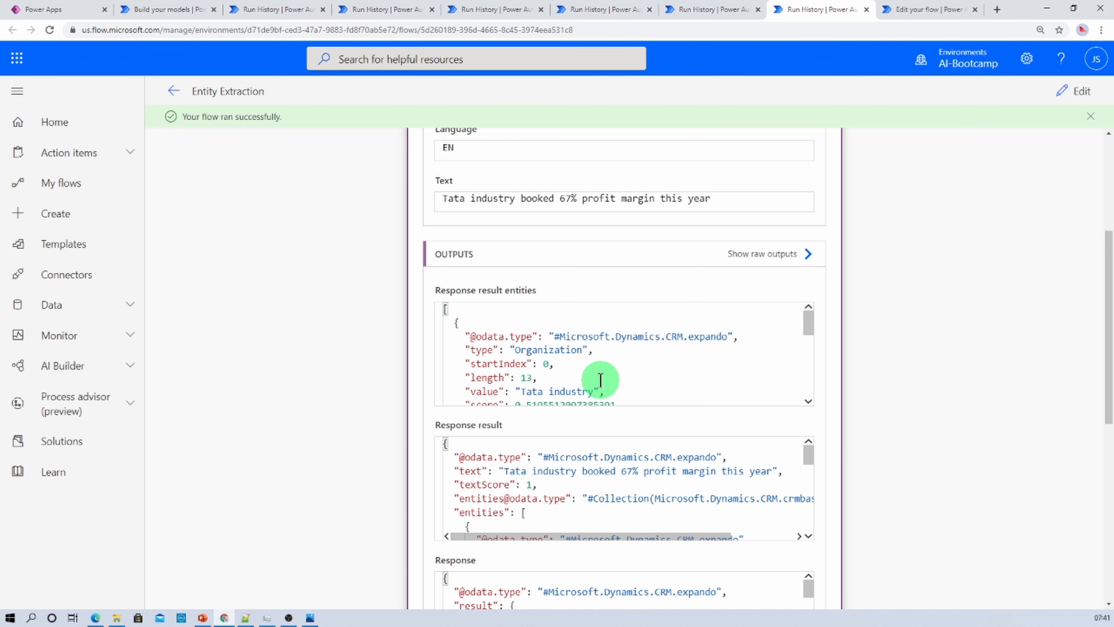
Examine the remaining entries in the Response result entities output for the Tata industry sentence.
{"action": "scroll", "coordinate": [603, 380], "scroll_direction": "down", "scroll_amount": 6}
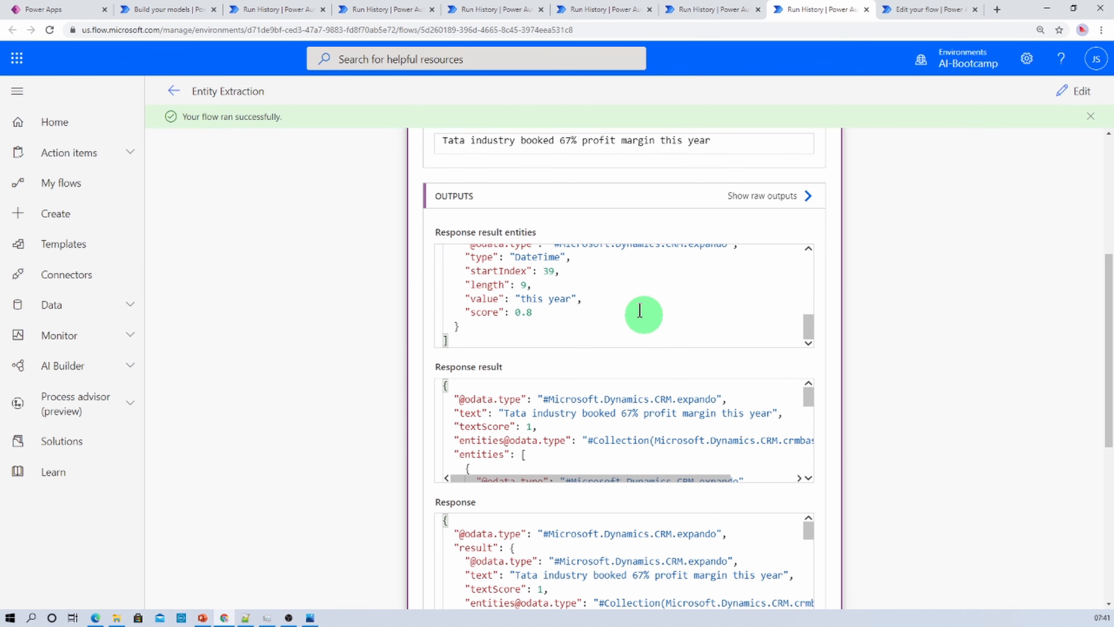
{"action": "scroll", "coordinate": [632, 307], "scroll_direction": "up", "scroll_amount": 2}
{"action": "scroll", "coordinate": [617, 293], "scroll_direction": "down", "scroll_amount": 2}
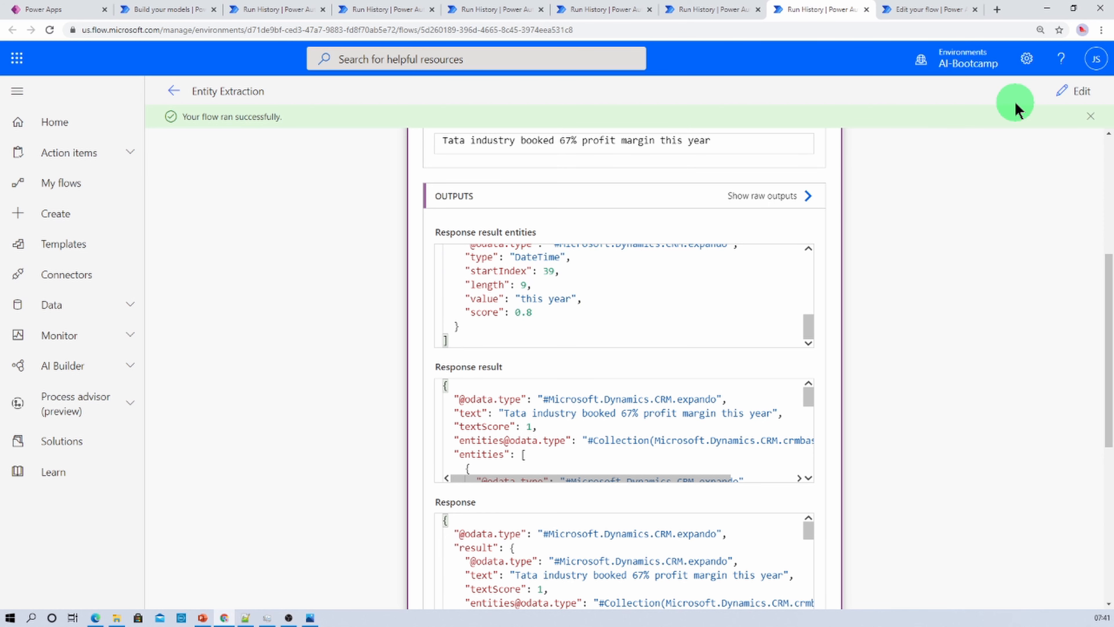
Reopen the Entity Extraction flow for editing and manually test it with a Sentence about a named person who gained 8000 subscribers this month.
{"action": "left_click", "coordinate": [1067, 97]}
{"action": "left_click", "coordinate": [1066, 99]}
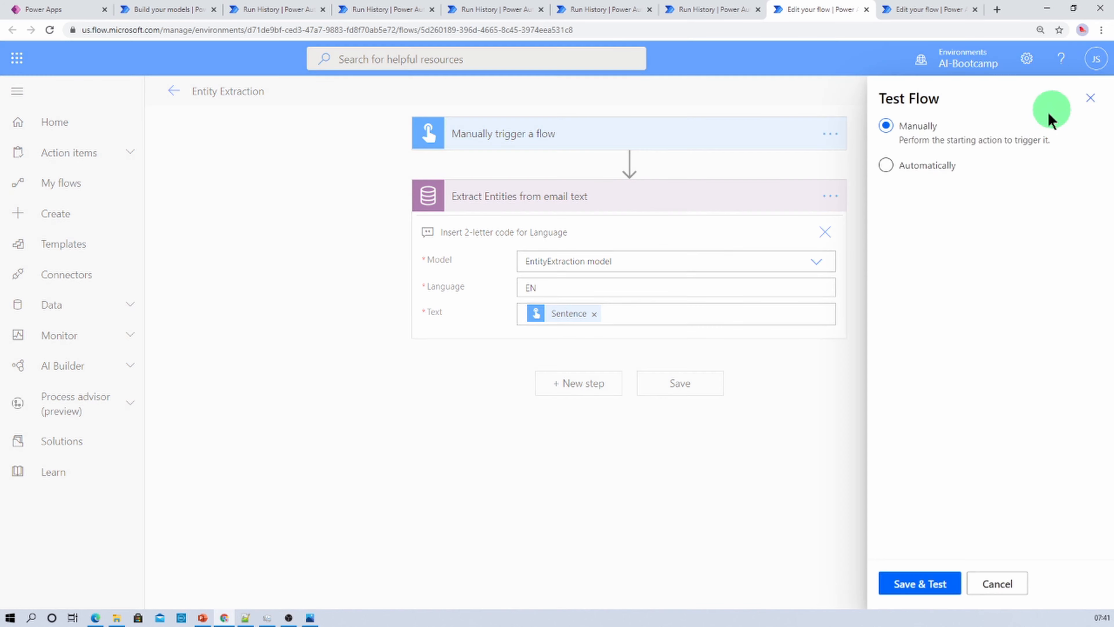
{"action": "left_click", "coordinate": [922, 585]}
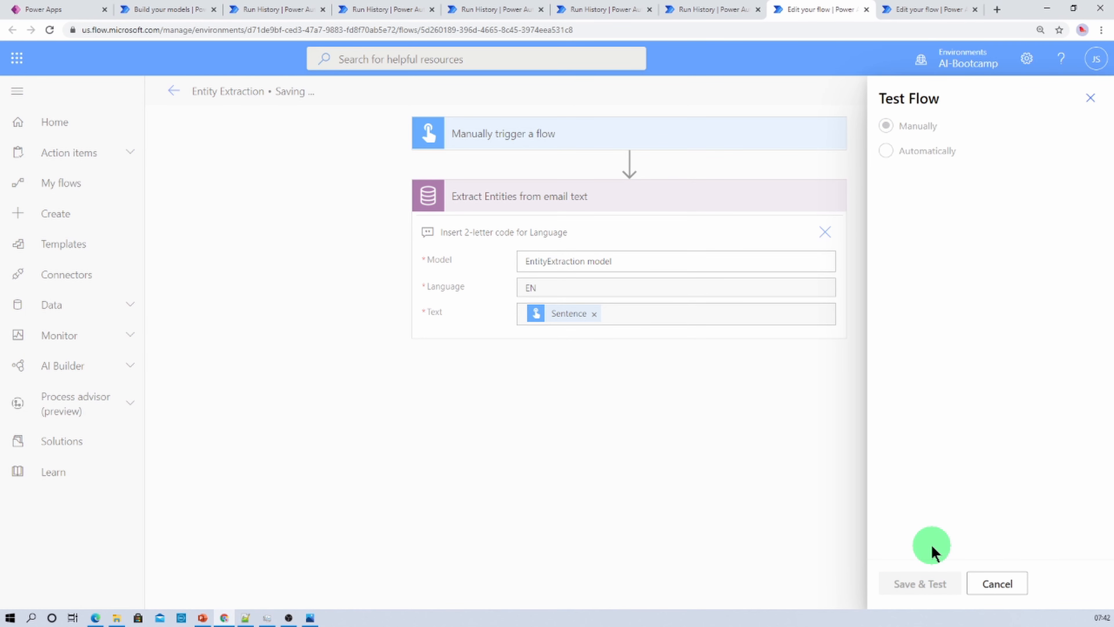
{"action": "left_click", "coordinate": [968, 292]}
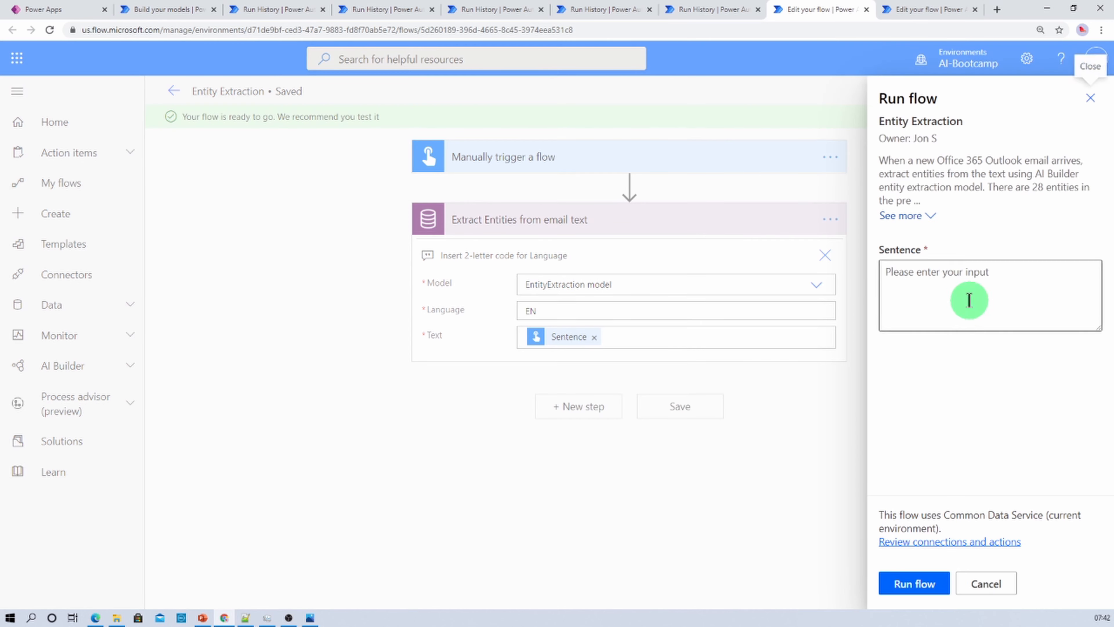
{"action": "type", "text": "Dhruvin gained 8000 subscribers this month."}
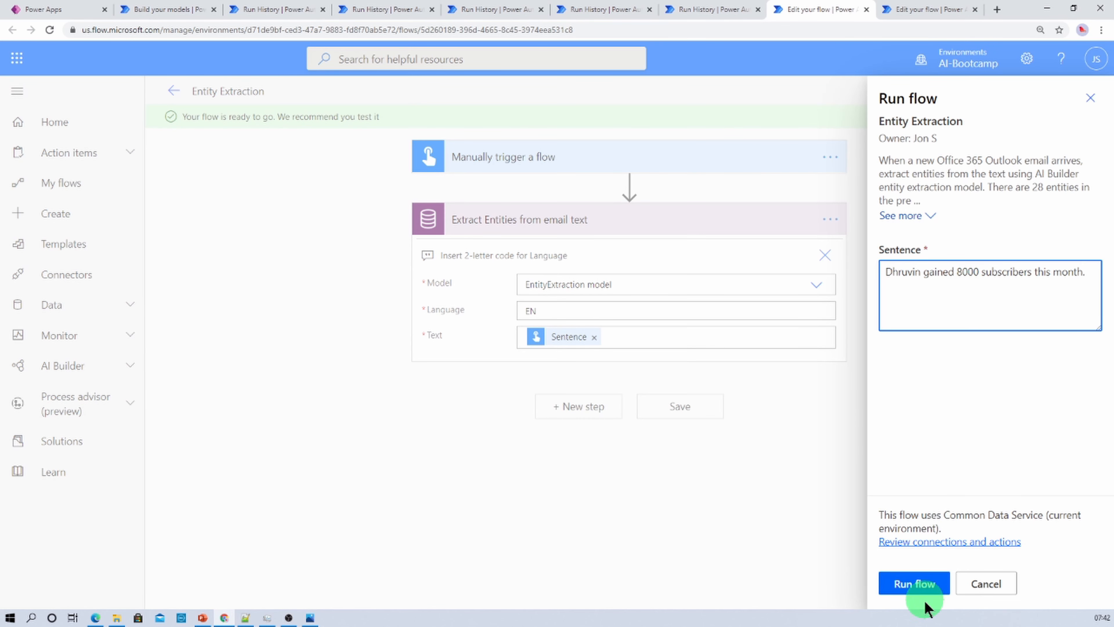
{"action": "left_click", "coordinate": [925, 587]}
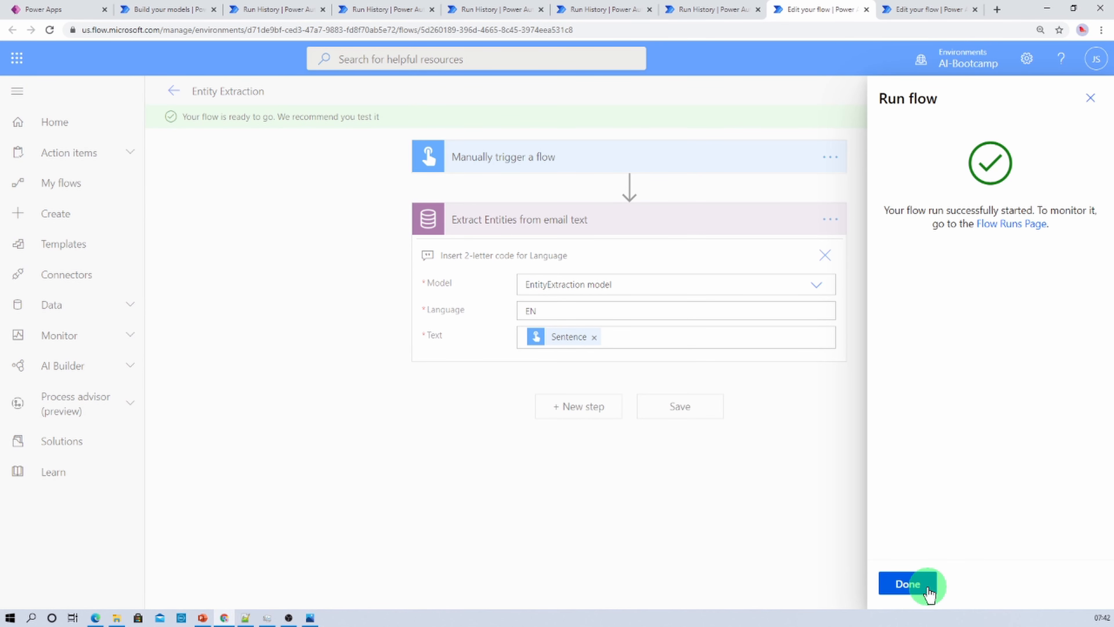
{"action": "left_click", "coordinate": [929, 589]}
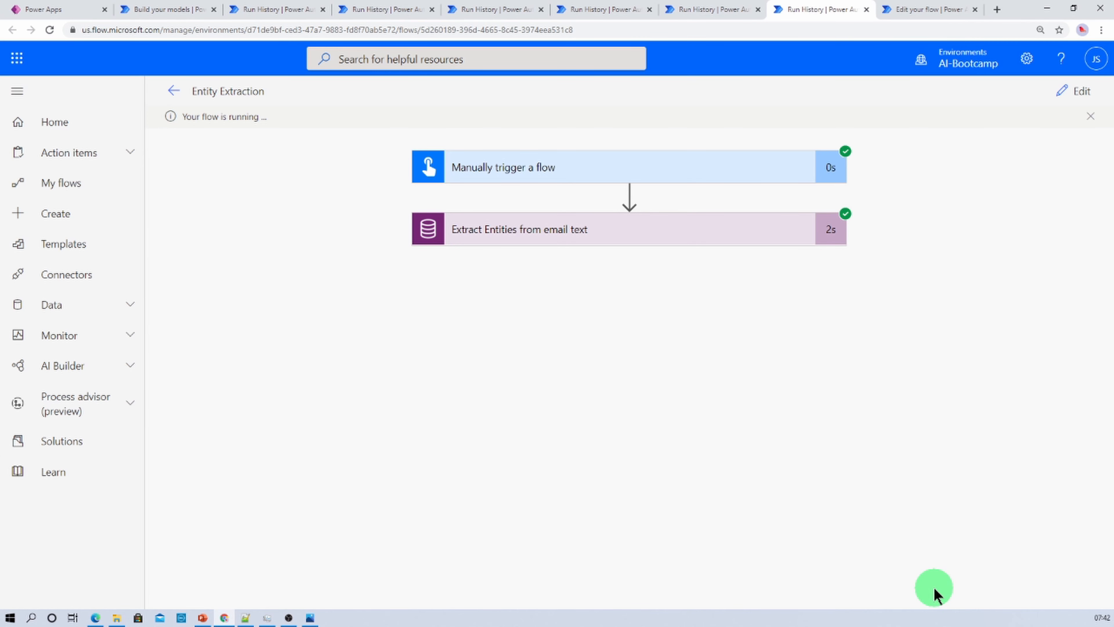
Examine the type, value and score of each entity in the Extract Entities from email text outputs, and return the flow to editing.
{"action": "left_click", "coordinate": [633, 242]}
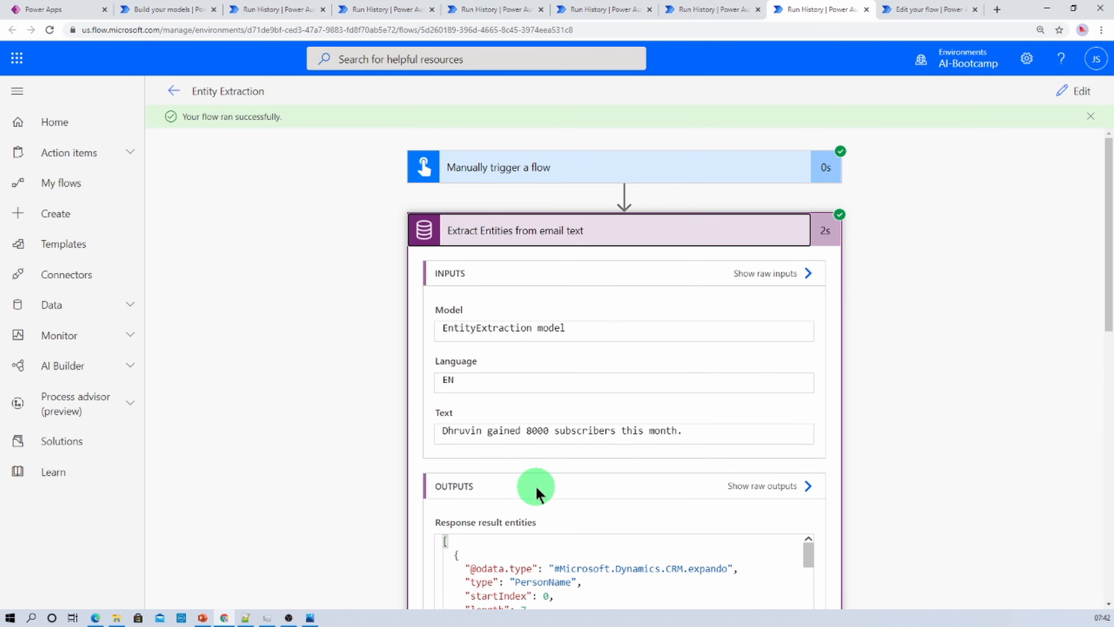
{"action": "scroll", "coordinate": [572, 485], "scroll_direction": "down", "scroll_amount": 3}
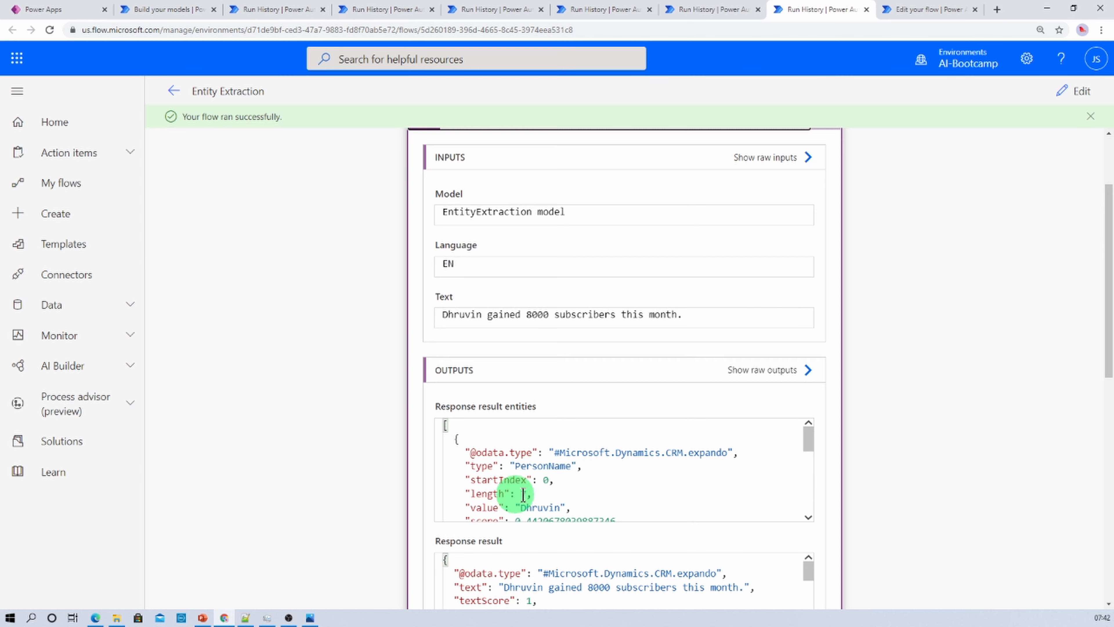
{"action": "scroll", "coordinate": [556, 500], "scroll_direction": "down", "scroll_amount": 2}
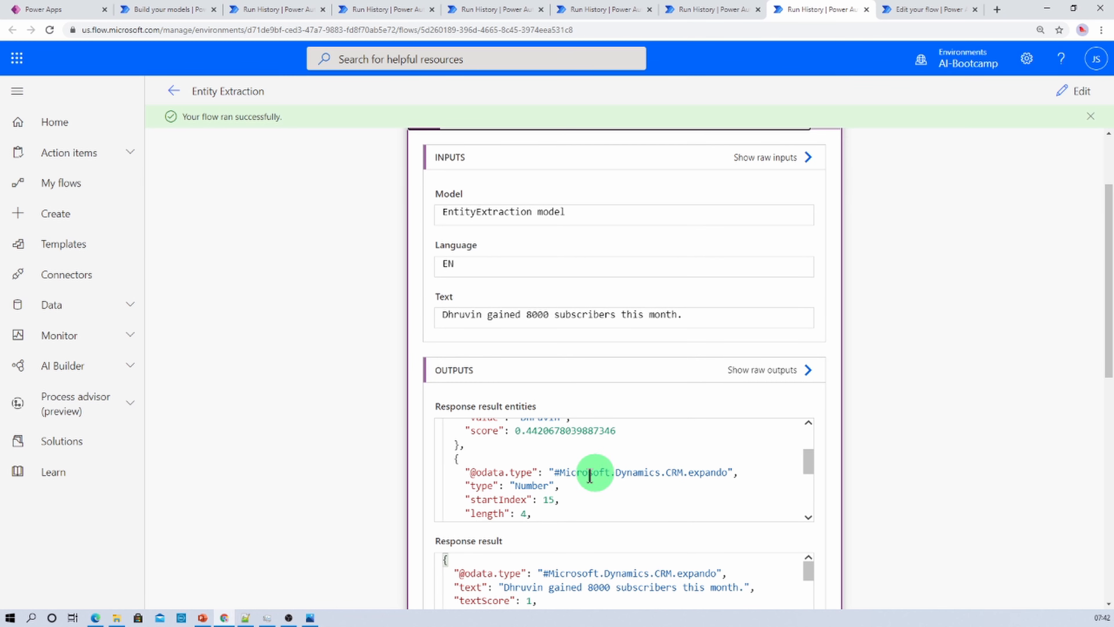
{"action": "scroll", "coordinate": [572, 489], "scroll_direction": "down", "scroll_amount": 2}
{"action": "scroll", "coordinate": [572, 488], "scroll_direction": "down", "scroll_amount": 2}
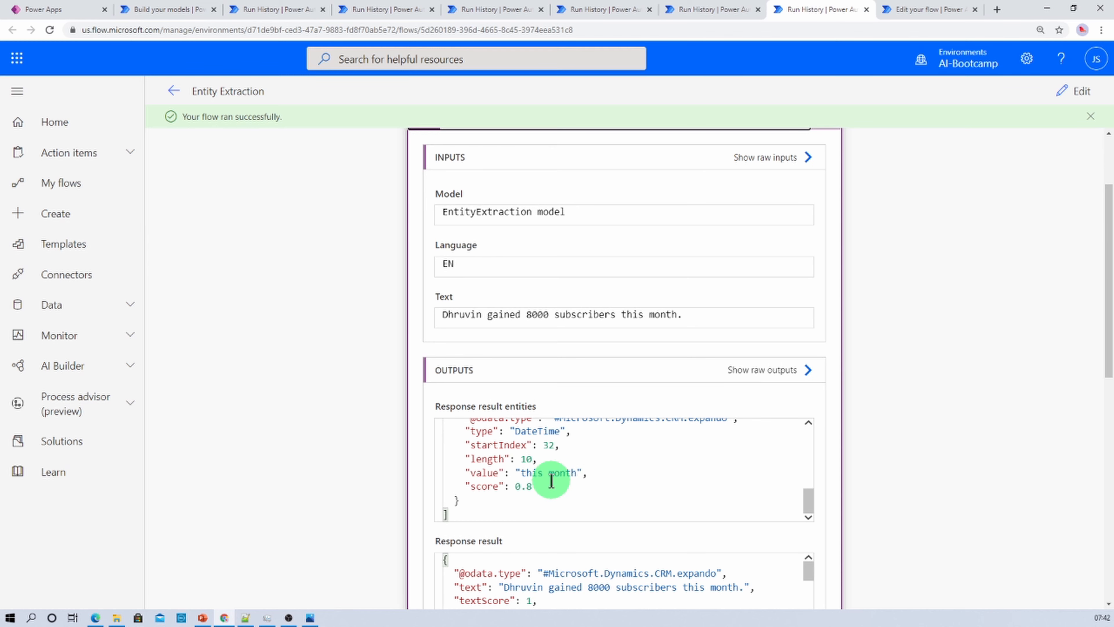
{"action": "scroll", "coordinate": [571, 483], "scroll_direction": "up", "scroll_amount": 2}
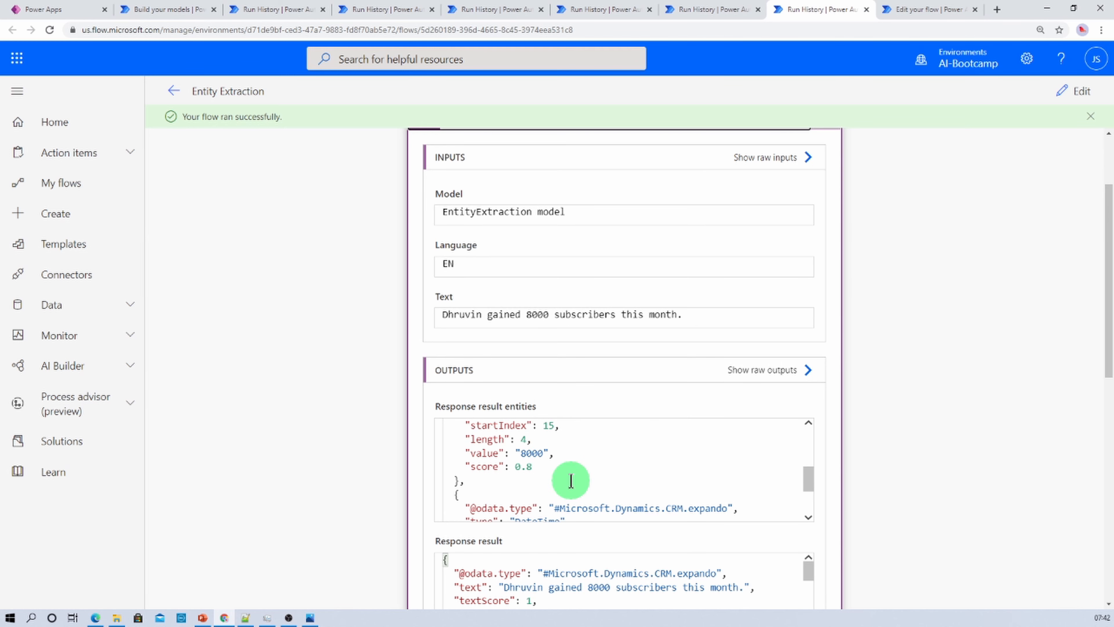
{"action": "scroll", "coordinate": [571, 482], "scroll_direction": "up", "scroll_amount": 2}
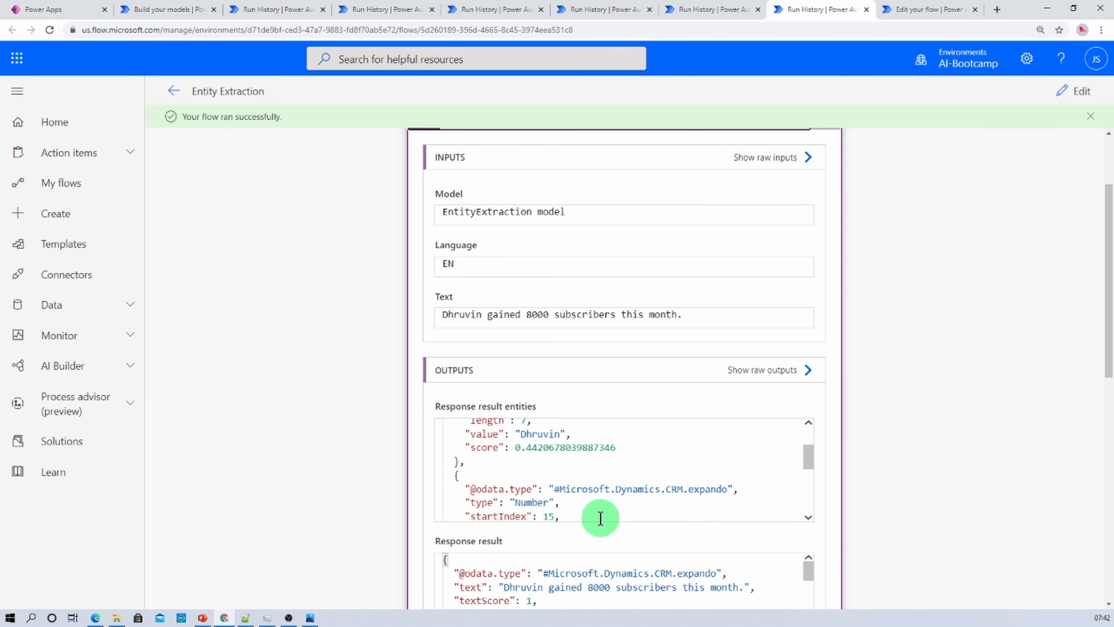
{"action": "left_click", "coordinate": [1079, 91]}
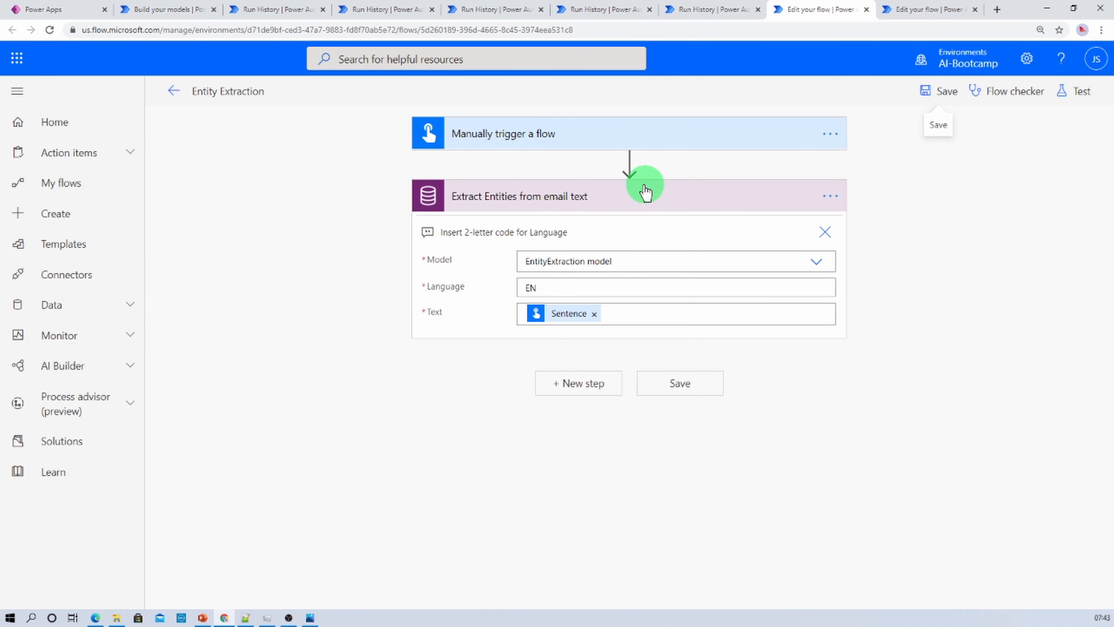
{"action": "left_click", "coordinate": [585, 386]}
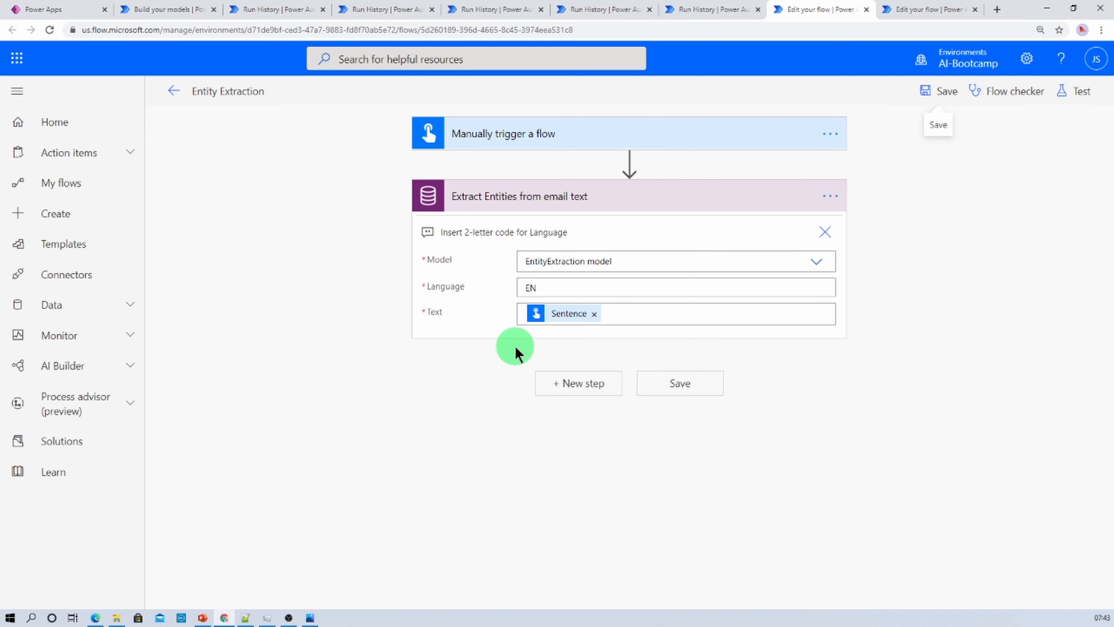
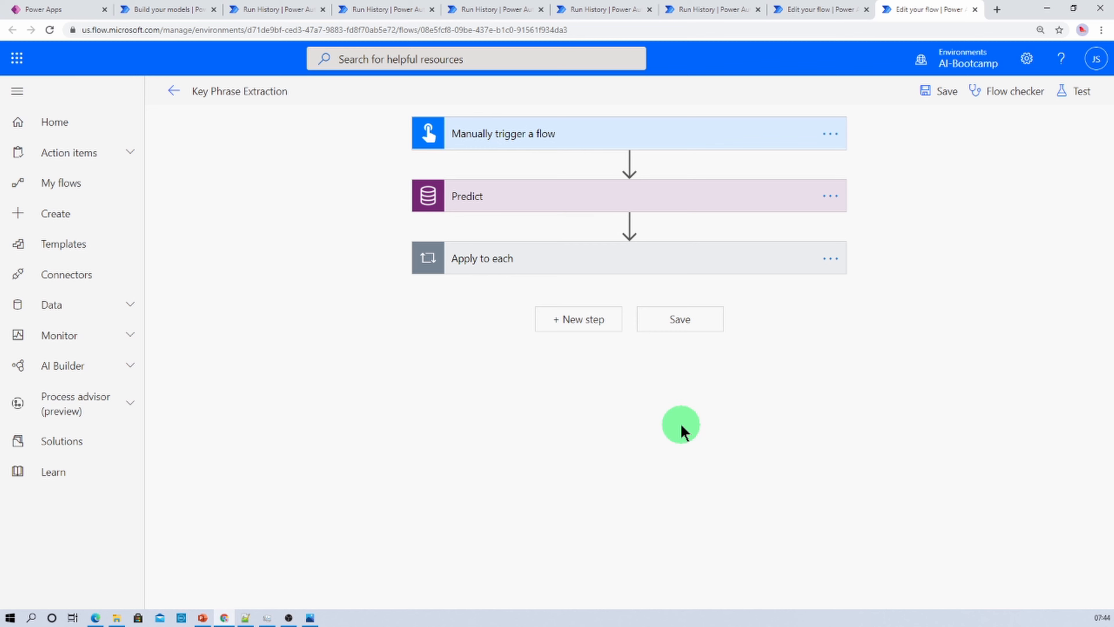
In the Key Phrase Extraction flow, expand the manual trigger and Predict action, and choose KeyPhraseExtraction model as the Predict model.
{"action": "left_click", "coordinate": [619, 140]}
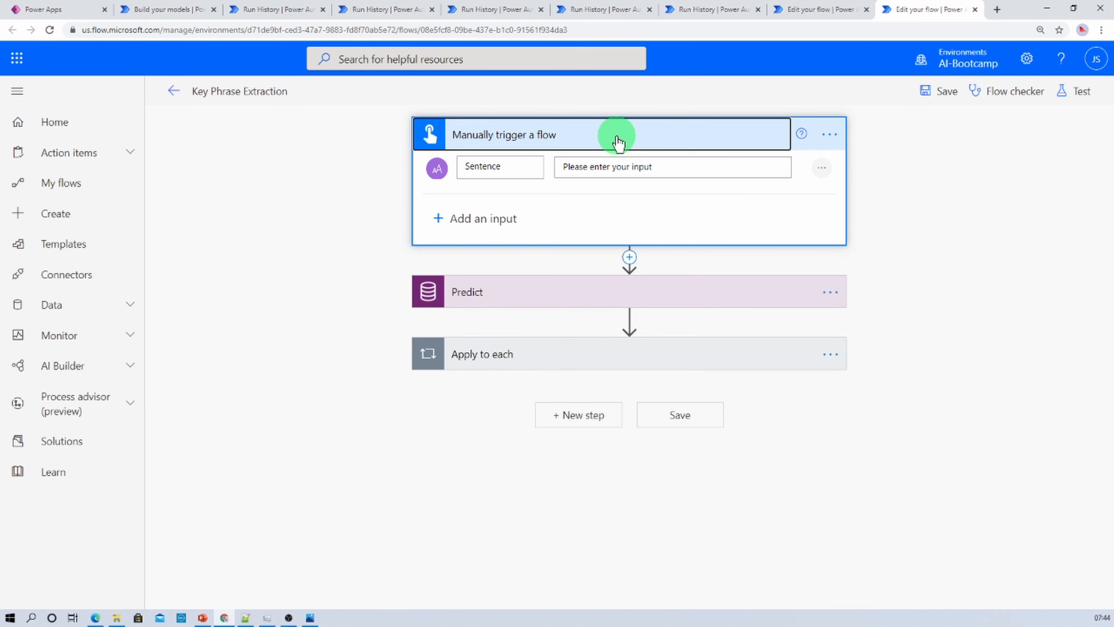
{"action": "left_click", "coordinate": [552, 298]}
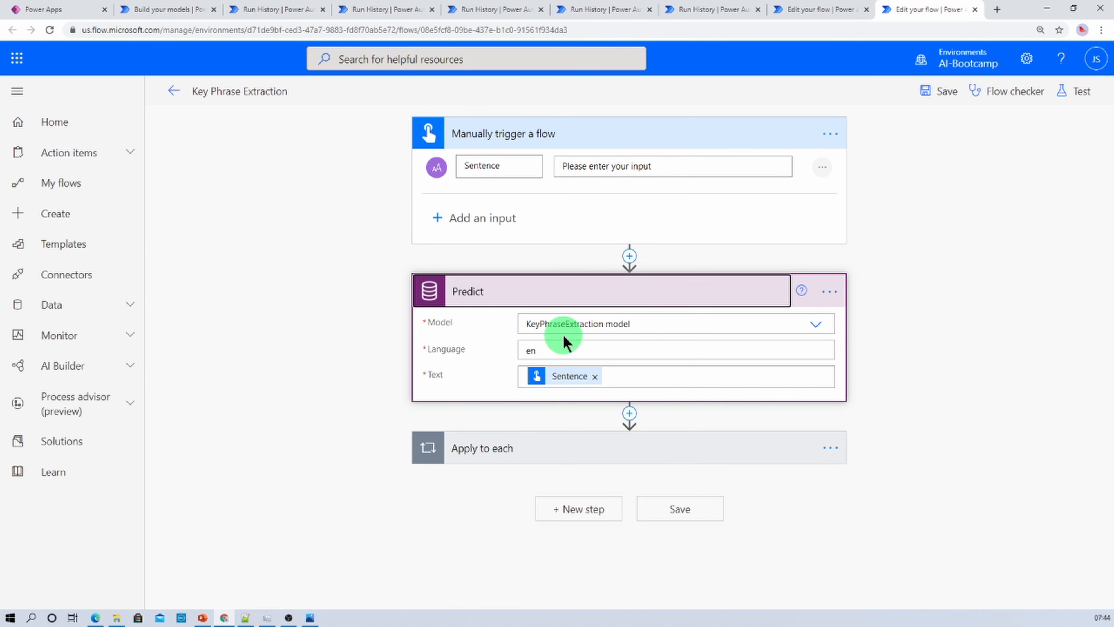
{"action": "left_click", "coordinate": [814, 325]}
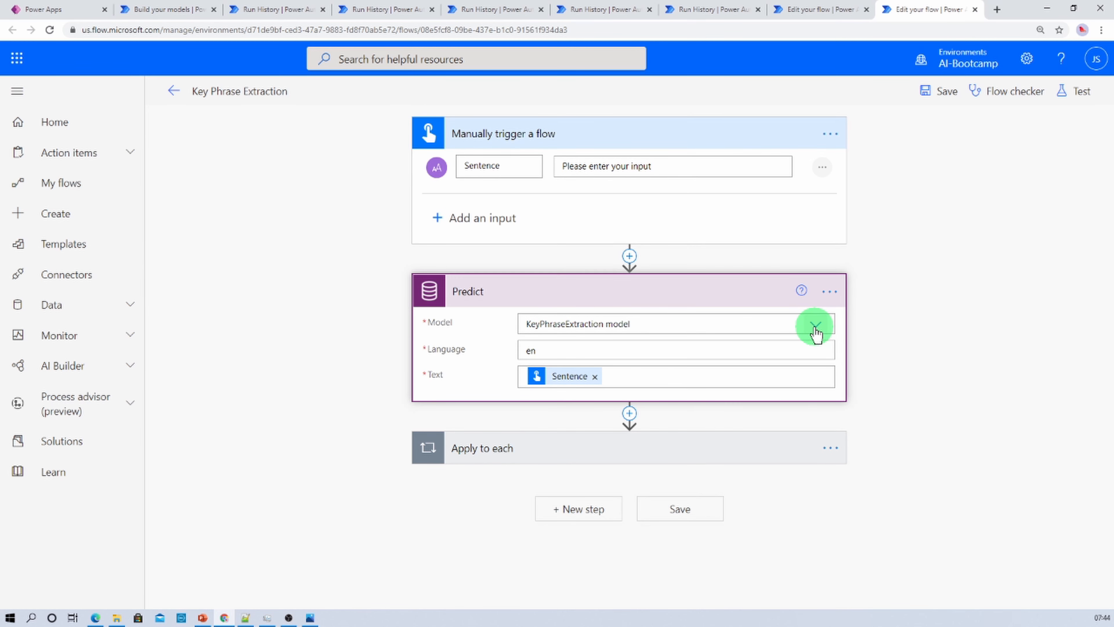
{"action": "scroll", "coordinate": [665, 464], "scroll_direction": "down", "scroll_amount": 1}
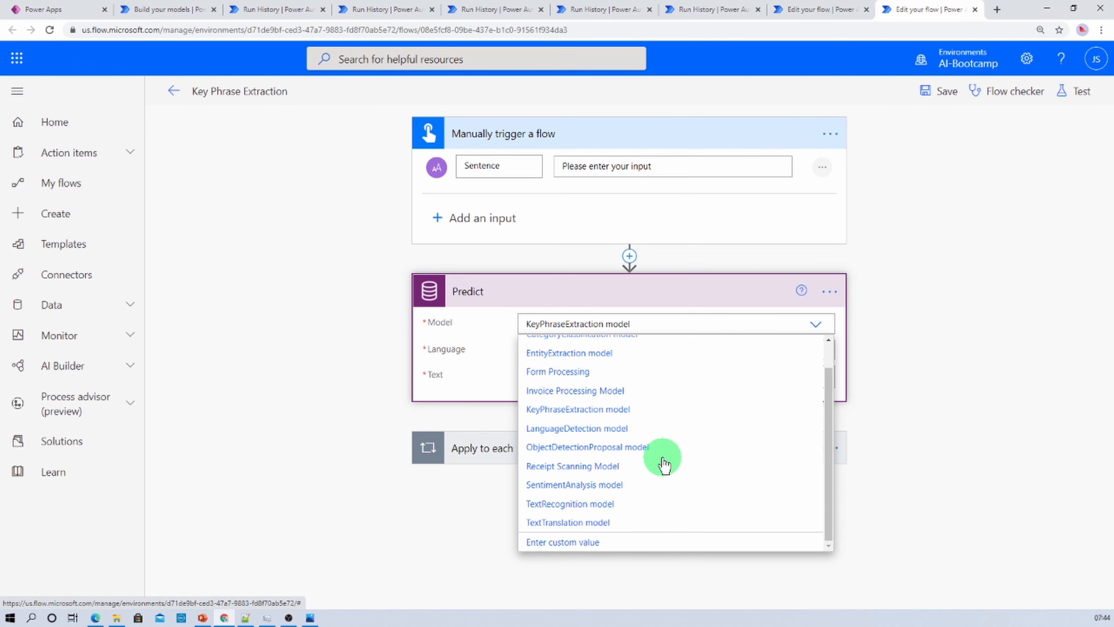
{"action": "scroll", "coordinate": [665, 464], "scroll_direction": "up", "scroll_amount": 1}
{"action": "scroll", "coordinate": [665, 464], "scroll_direction": "down", "scroll_amount": 1}
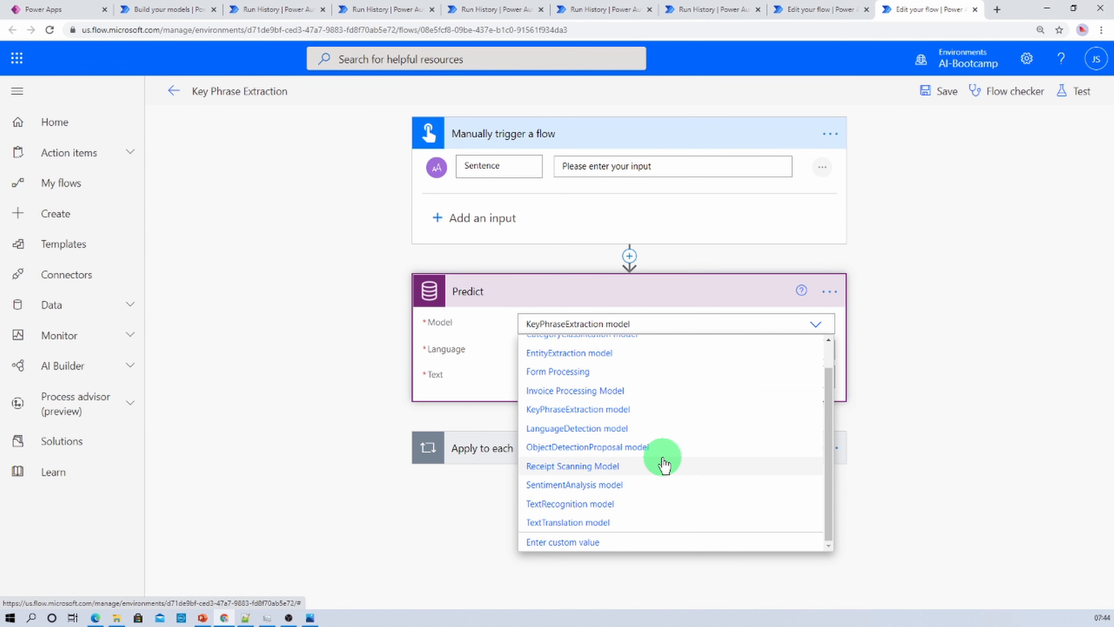
{"action": "left_click", "coordinate": [622, 414]}
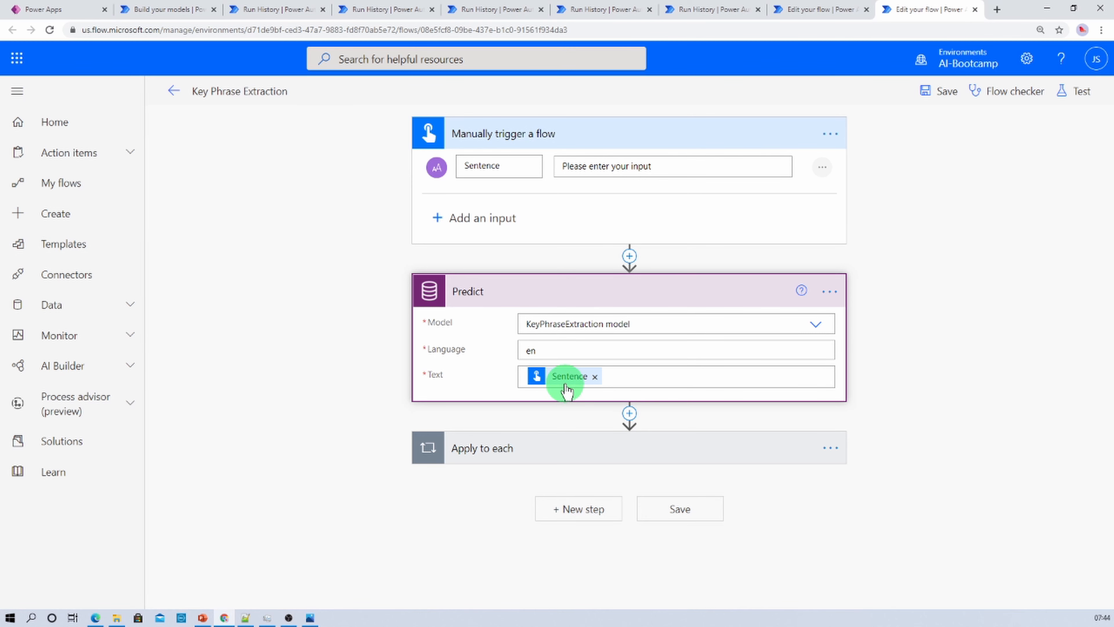
Expand the Apply to each loop and its Compose action to show their configured inputs.
{"action": "left_click", "coordinate": [544, 459]}
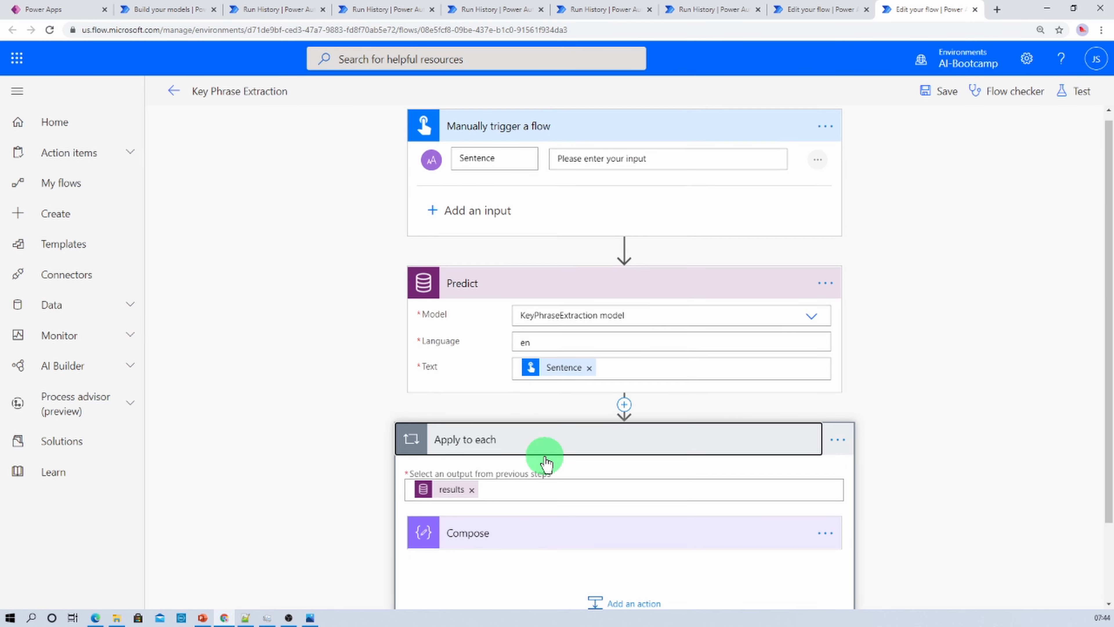
{"action": "scroll", "coordinate": [546, 463], "scroll_direction": "down", "scroll_amount": 2}
{"action": "left_click", "coordinate": [545, 439]}
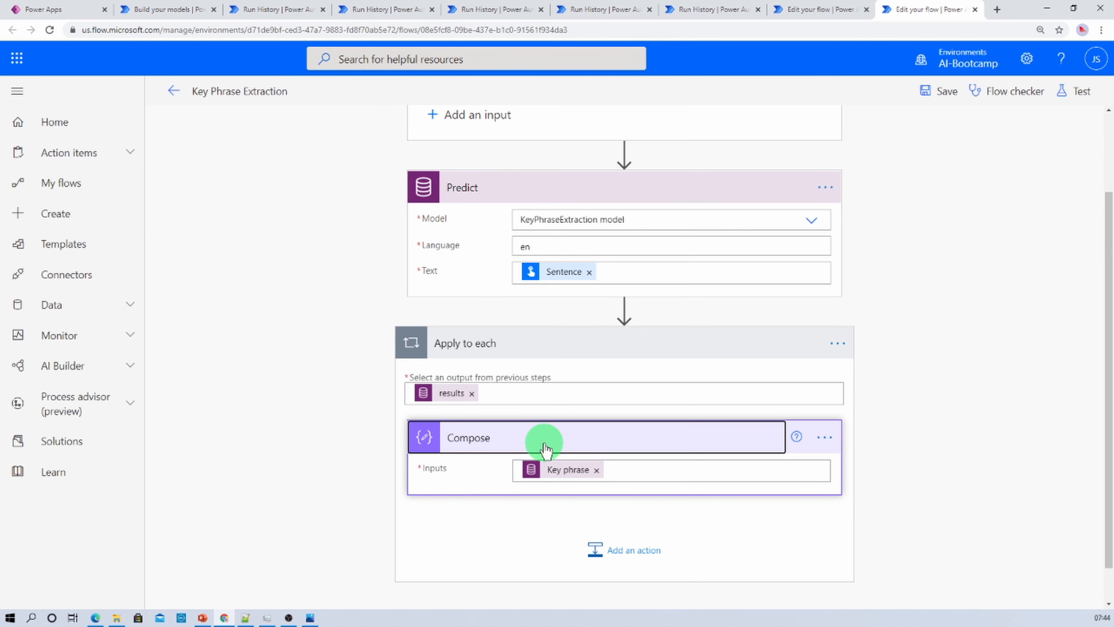
Manually test the Key Phrase Extraction flow with the Sentence "The monthly sales in Seattle were down 5% in March 2019.".
{"action": "left_click", "coordinate": [1077, 94]}
{"action": "left_click", "coordinate": [927, 132]}
{"action": "left_click", "coordinate": [928, 591]}
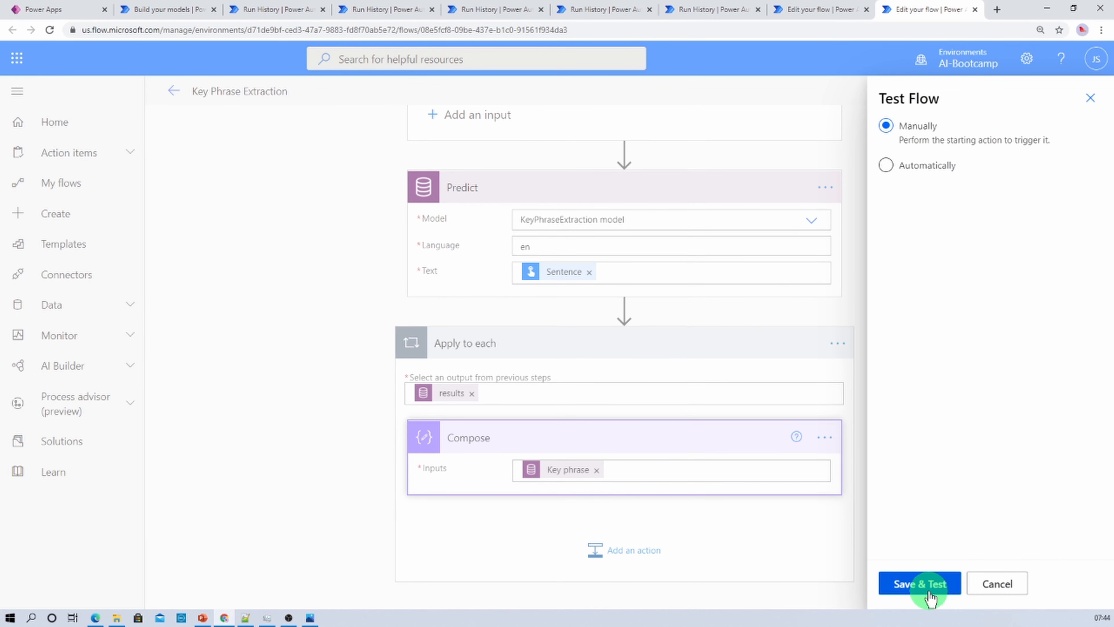
{"action": "left_click", "coordinate": [975, 199]}
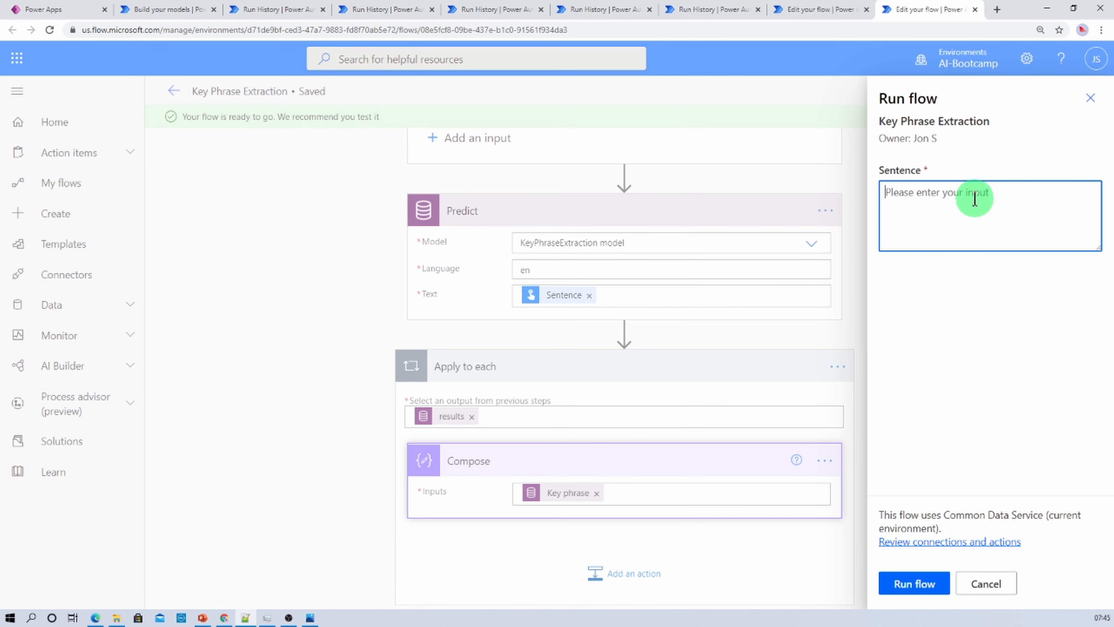
{"action": "type", "text": "The monthly sales in Seattle were down 5% in March 2019."}
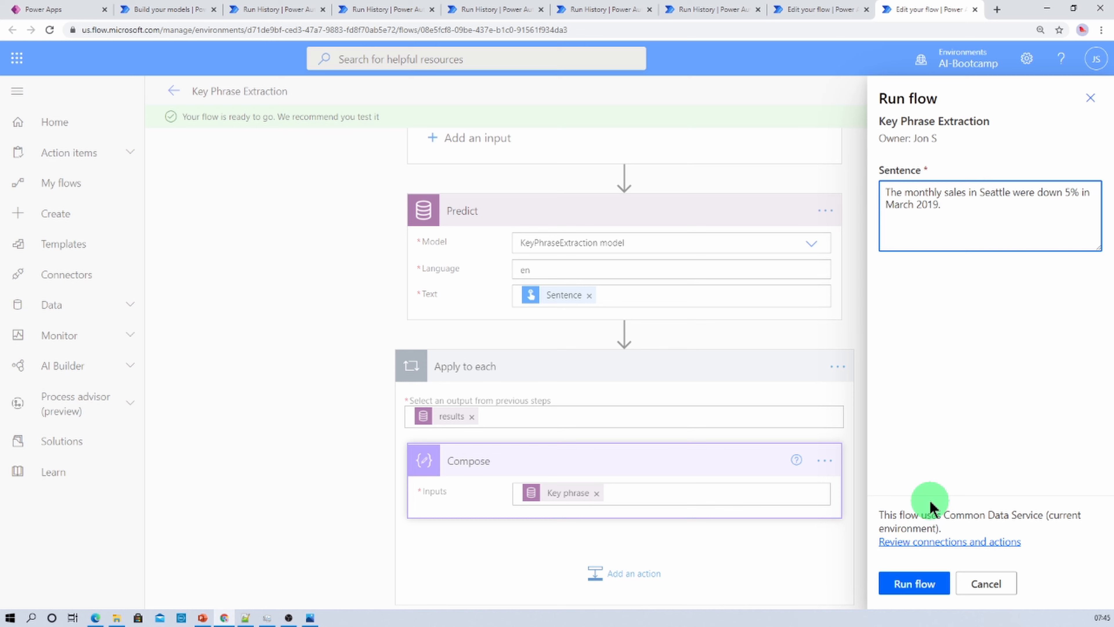
{"action": "left_click", "coordinate": [915, 588]}
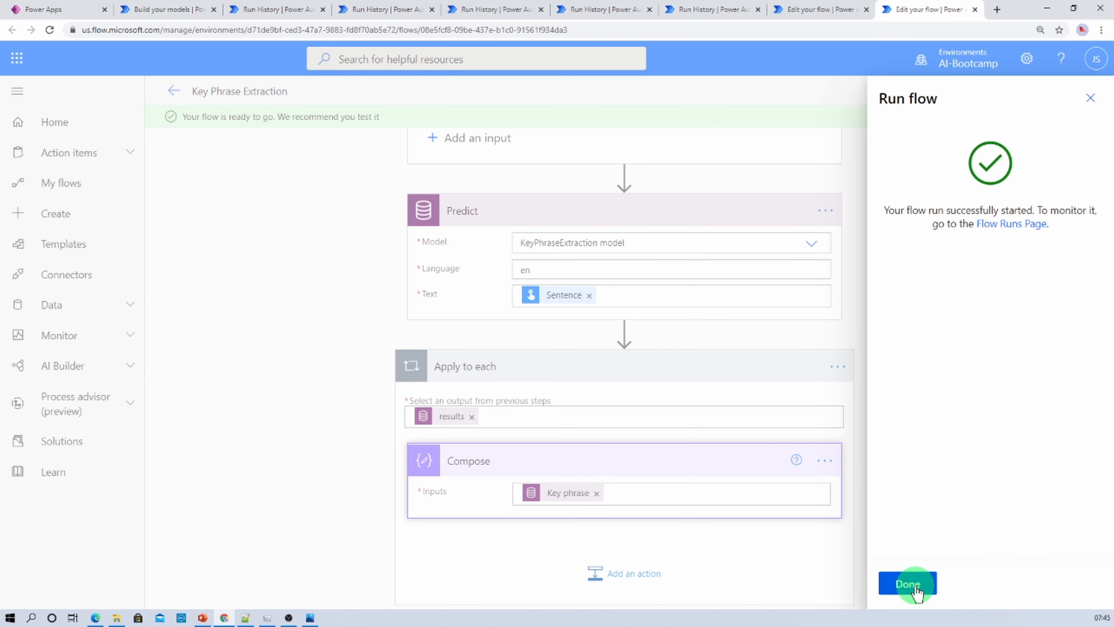
{"action": "left_click", "coordinate": [907, 584]}
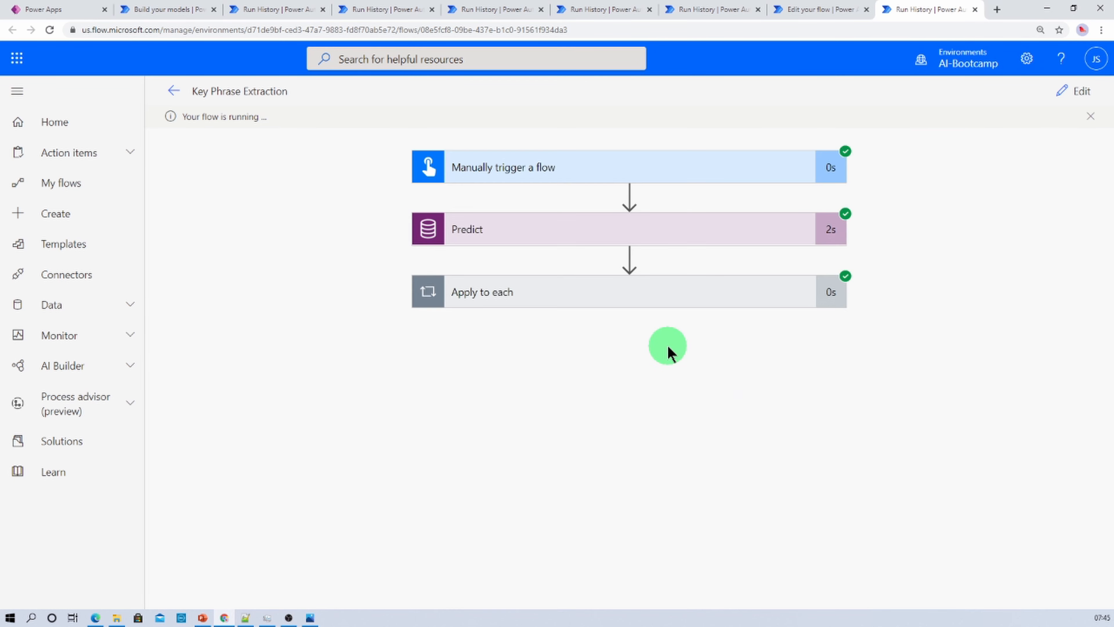
Check the Compose output in both iterations of the Apply to each loop.
{"action": "left_click", "coordinate": [642, 291]}
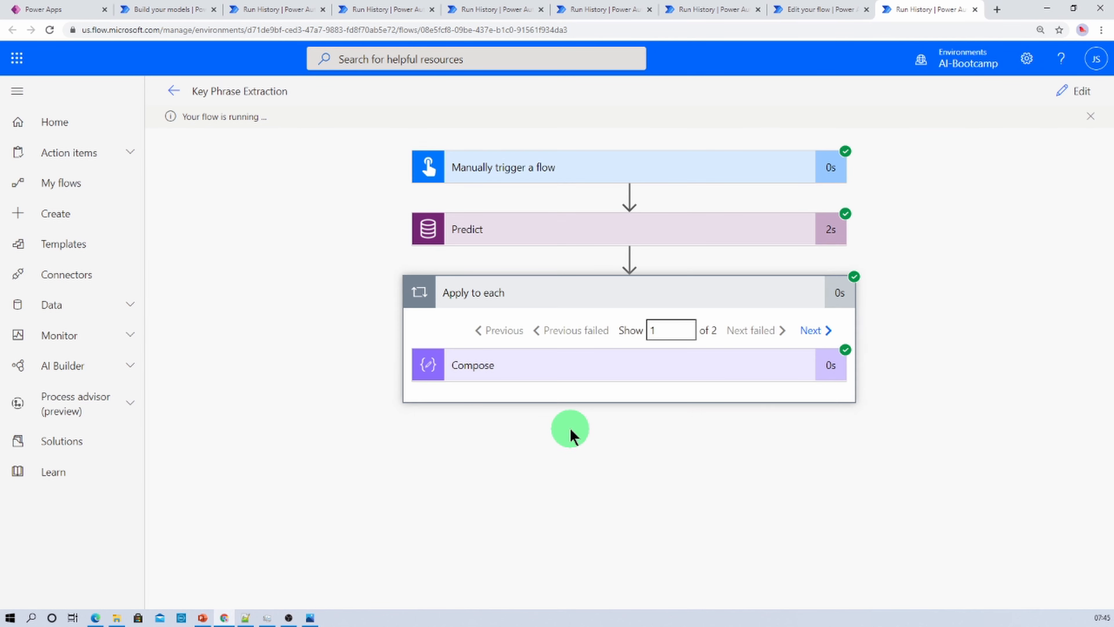
{"action": "left_click", "coordinate": [610, 365]}
{"action": "scroll", "coordinate": [599, 431], "scroll_direction": "down", "scroll_amount": 2}
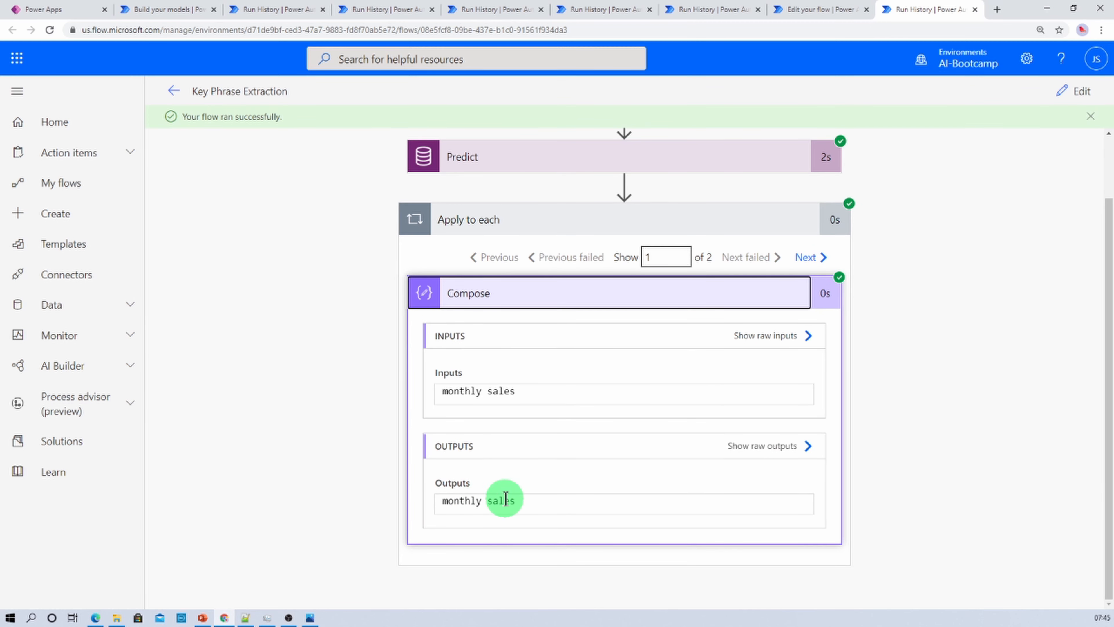
{"action": "left_click", "coordinate": [805, 259]}
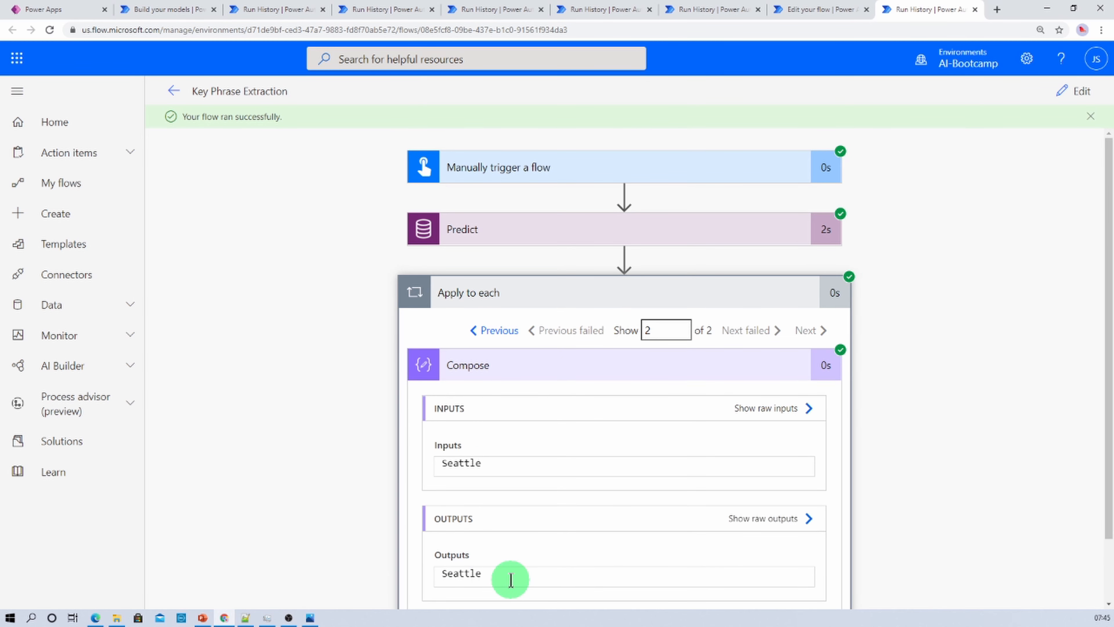
Reopen the flow for editing and test it with the Sentence "Dell laptops are OOS from Ahmedabad City".
{"action": "left_click", "coordinate": [1077, 92]}
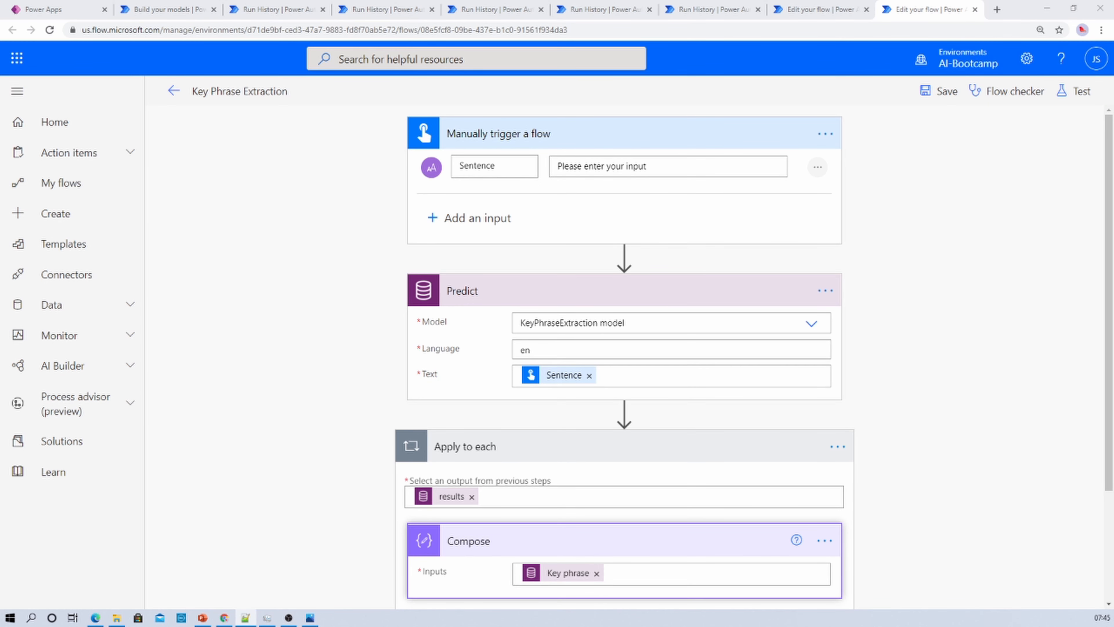
{"action": "left_click", "coordinate": [1067, 99]}
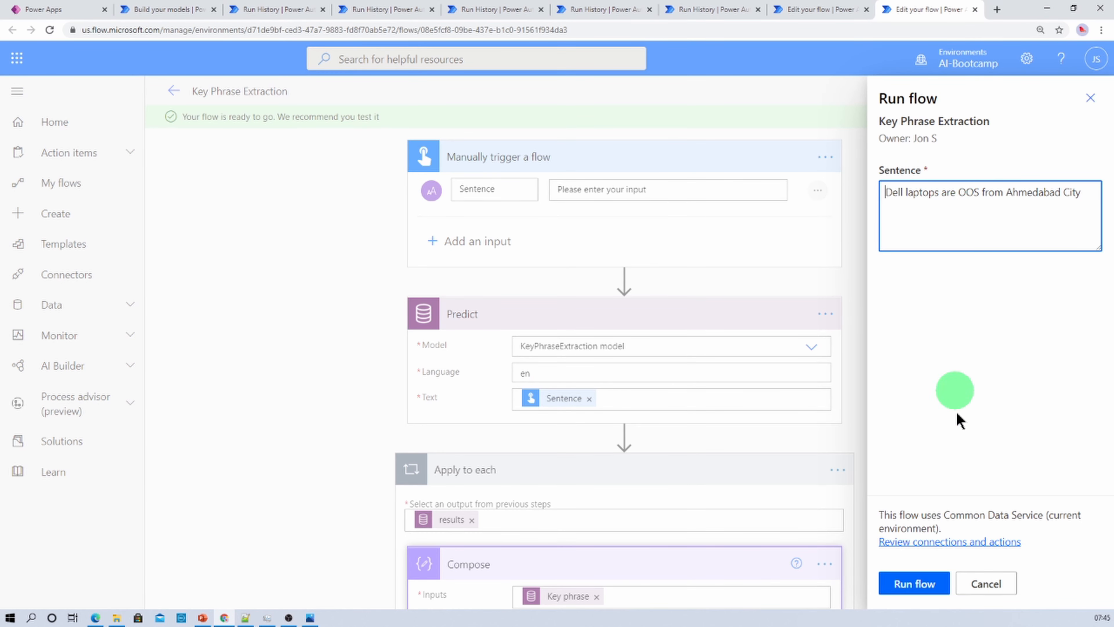
{"action": "left_click", "coordinate": [921, 585]}
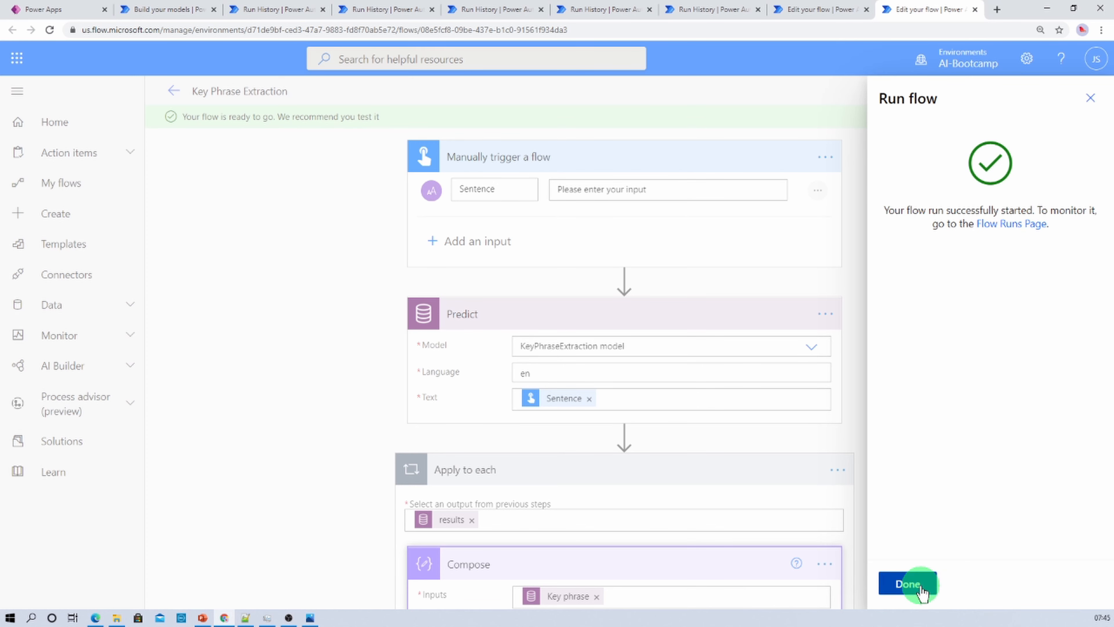
{"action": "left_click", "coordinate": [908, 583]}
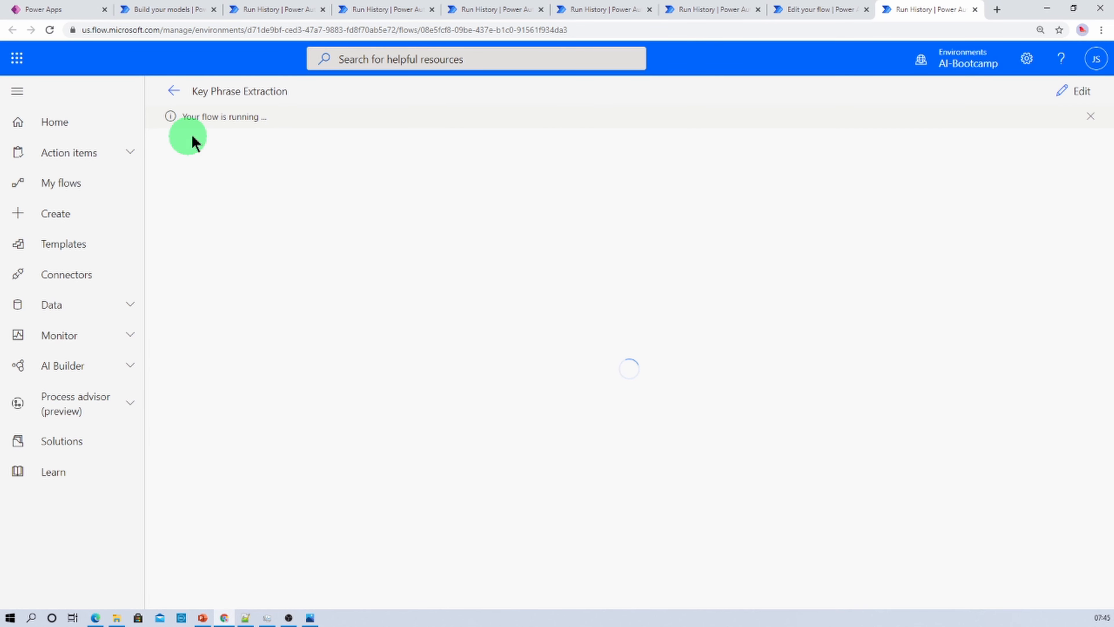
Expand the Predict action in the completed run and review all key phrases in its results output.
{"action": "left_click", "coordinate": [623, 228]}
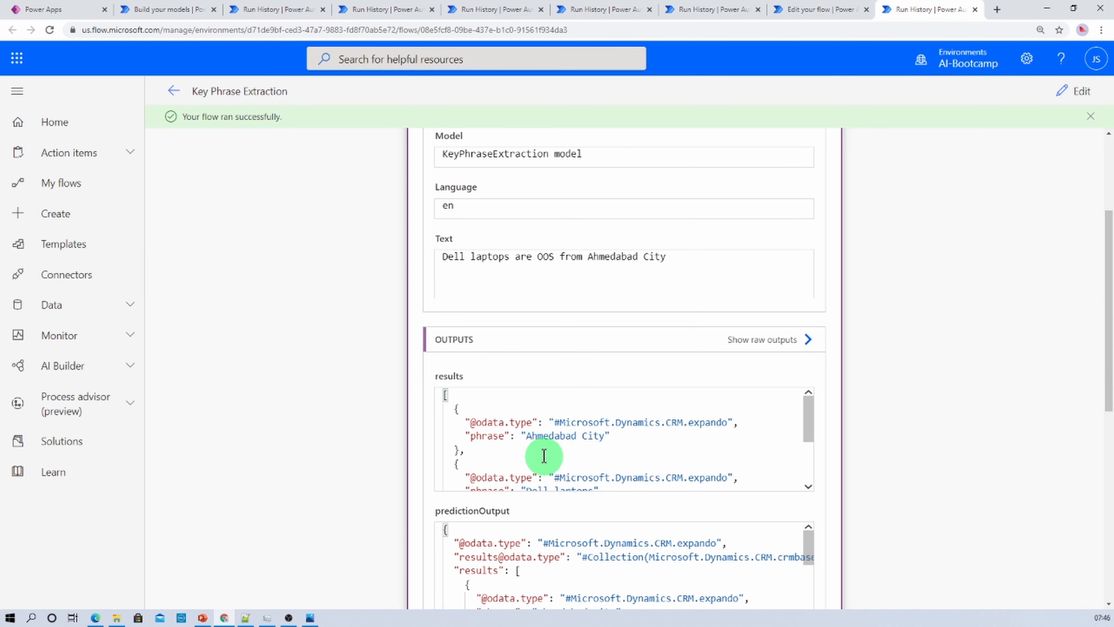
{"action": "scroll", "coordinate": [612, 443], "scroll_direction": "down", "scroll_amount": 2}
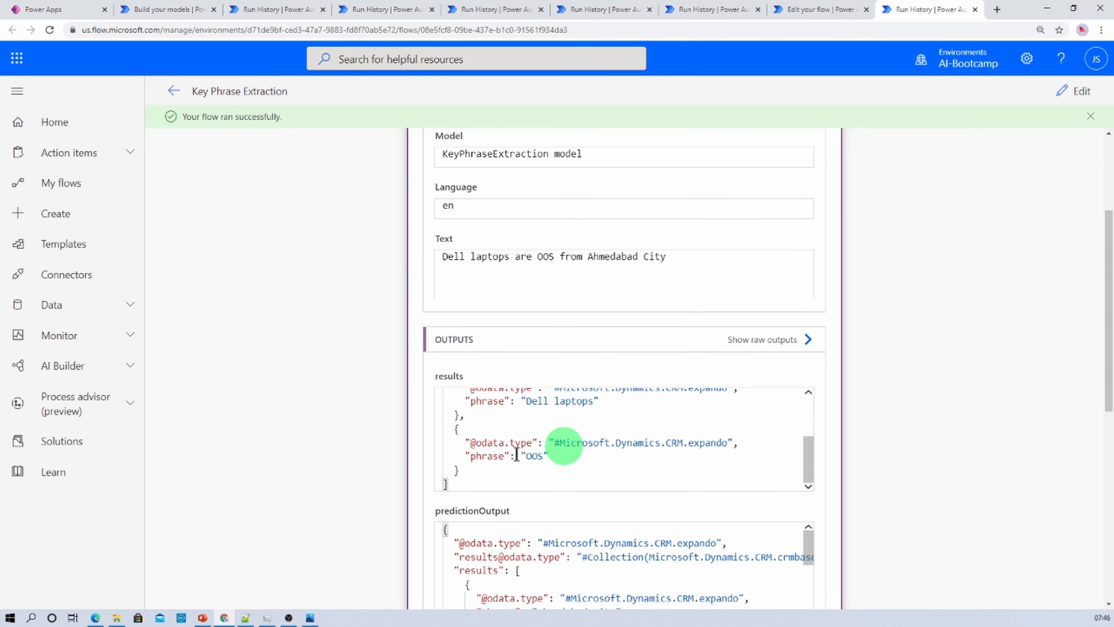
{"action": "scroll", "coordinate": [559, 459], "scroll_direction": "up", "scroll_amount": 5}
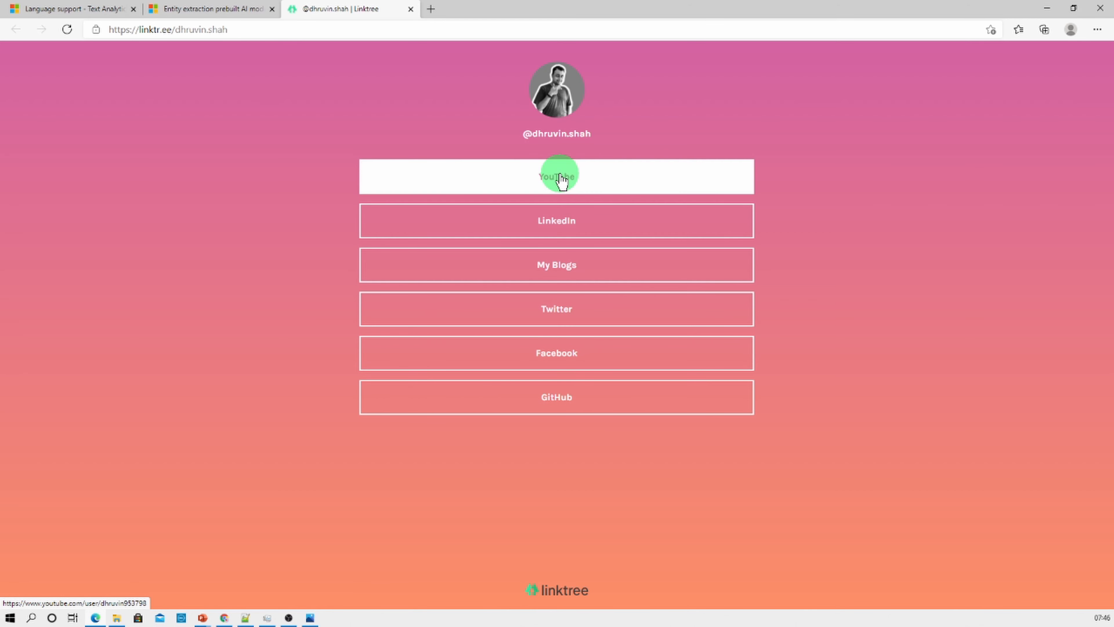
Open the YouTube channel from the Linktree page, close it again, and minimize the browser to return to the slide show.
{"action": "left_click", "coordinate": [560, 184]}
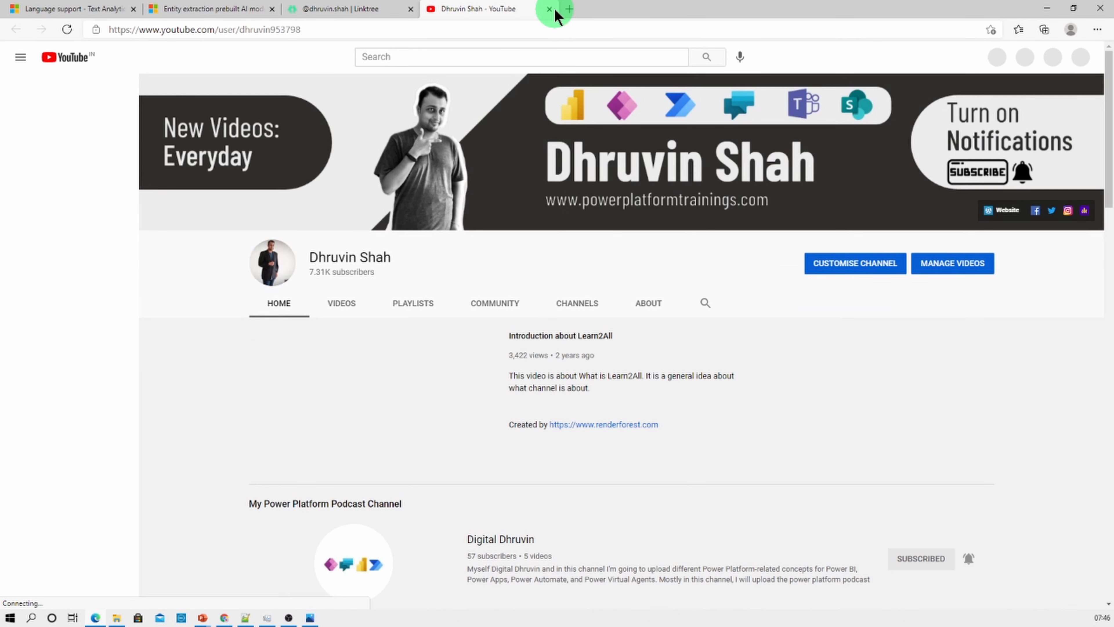
{"action": "left_click", "coordinate": [550, 9]}
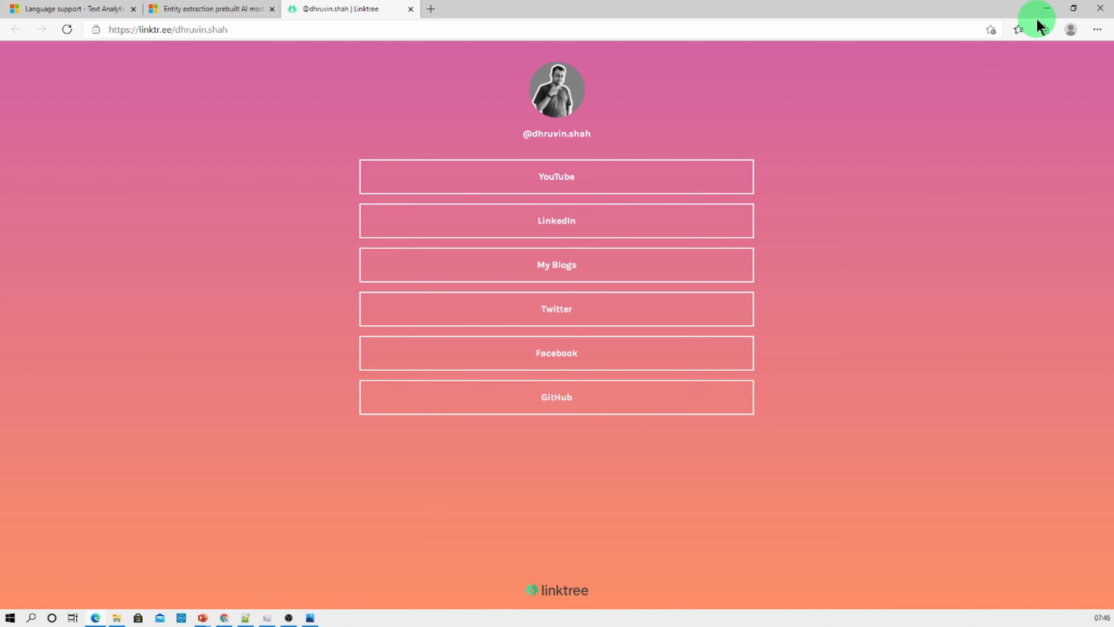
{"action": "left_click", "coordinate": [1046, 9]}
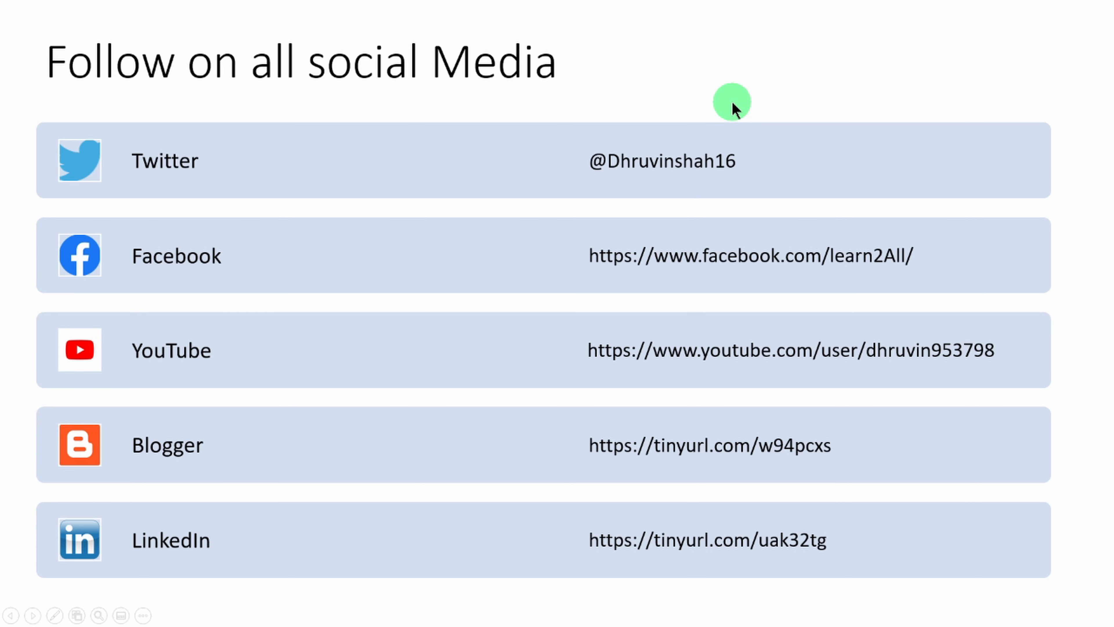
{"action": "left_click", "coordinate": [426, 109]}
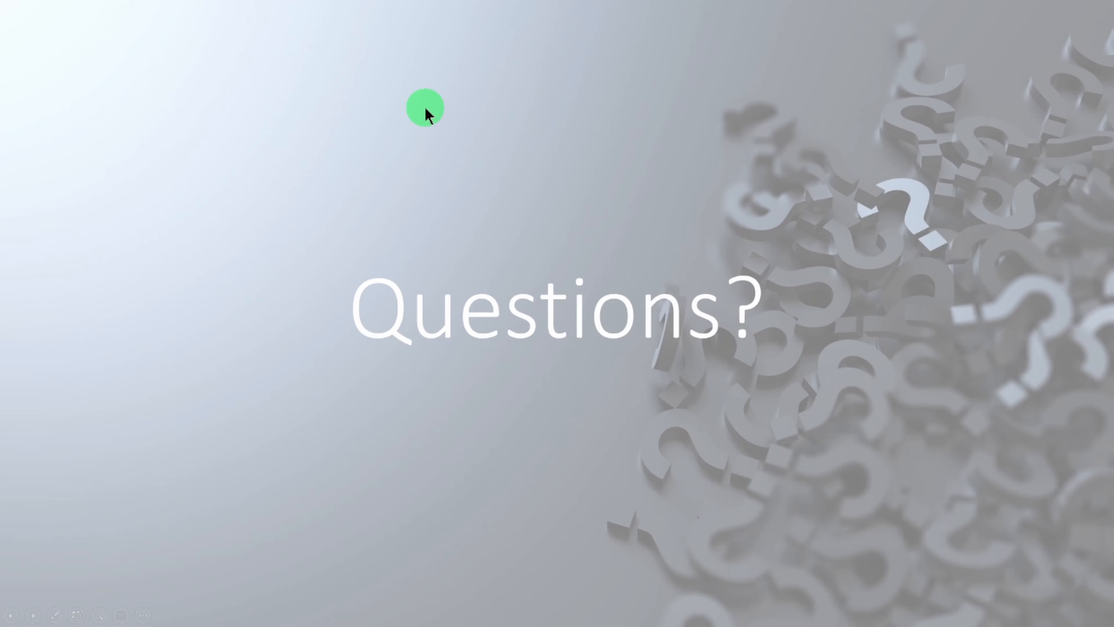
{"action": "scroll", "coordinate": [426, 109], "scroll_direction": "up", "scroll_amount": 2}
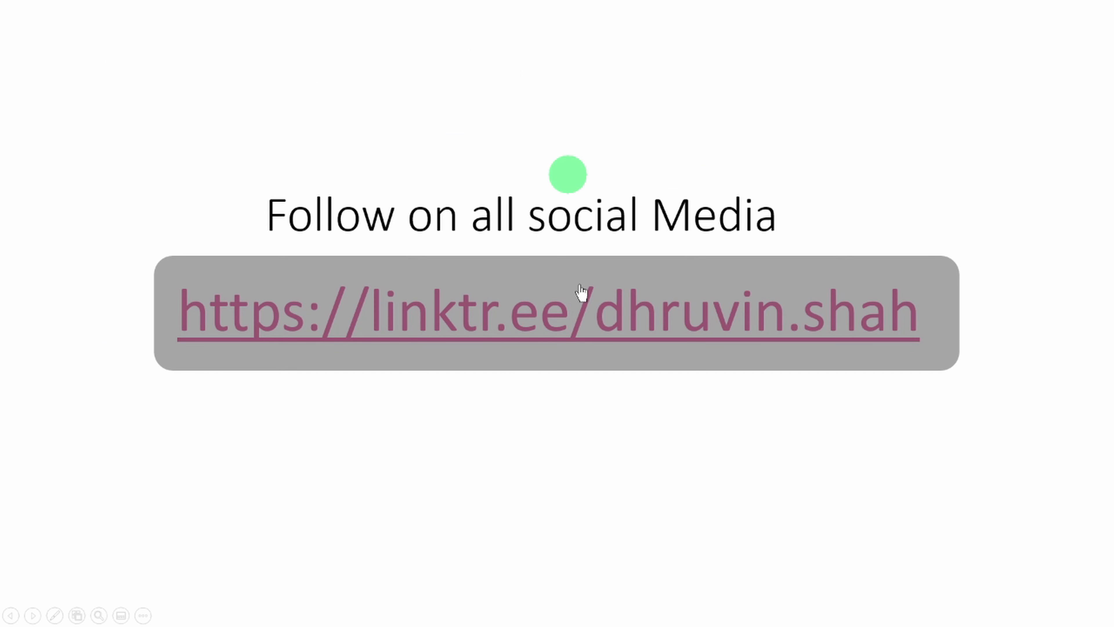
{"action": "scroll", "coordinate": [567, 316], "scroll_direction": "up", "scroll_amount": 1}
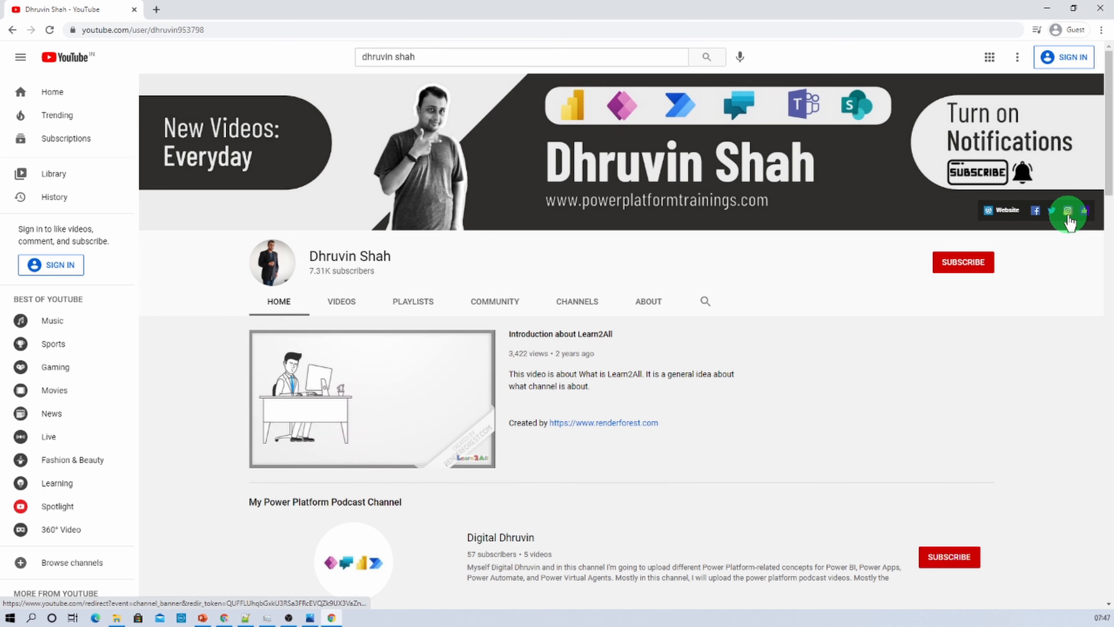
View the Anchor podcast page and the Instagram profile linked in the YouTube channel banner, returning to the channel after each.
{"action": "left_click", "coordinate": [1083, 214]}
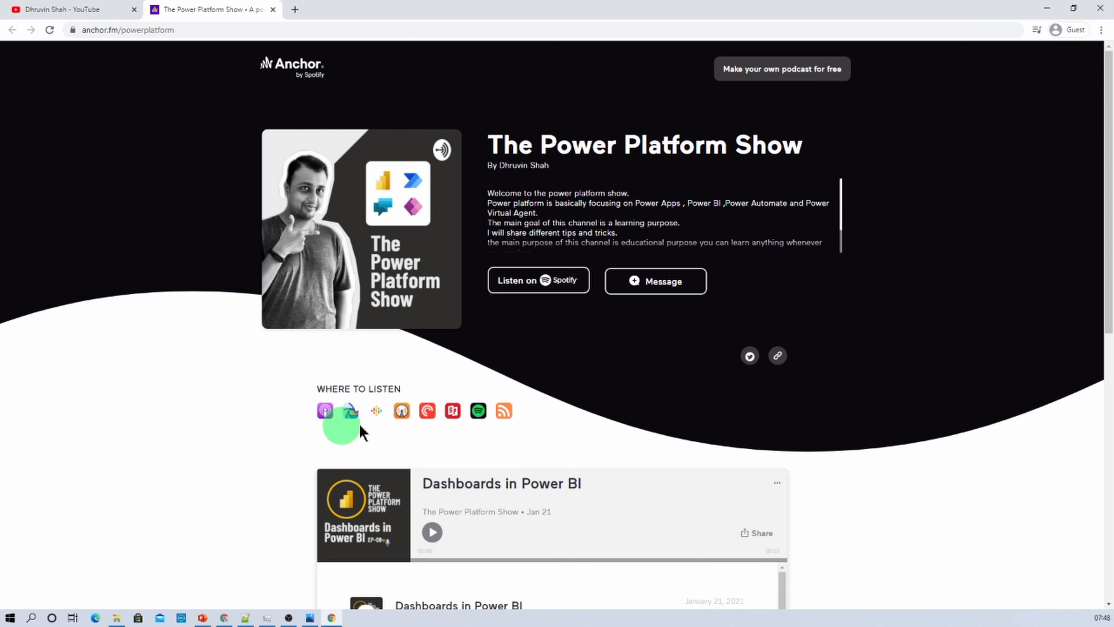
{"action": "left_click", "coordinate": [82, 9]}
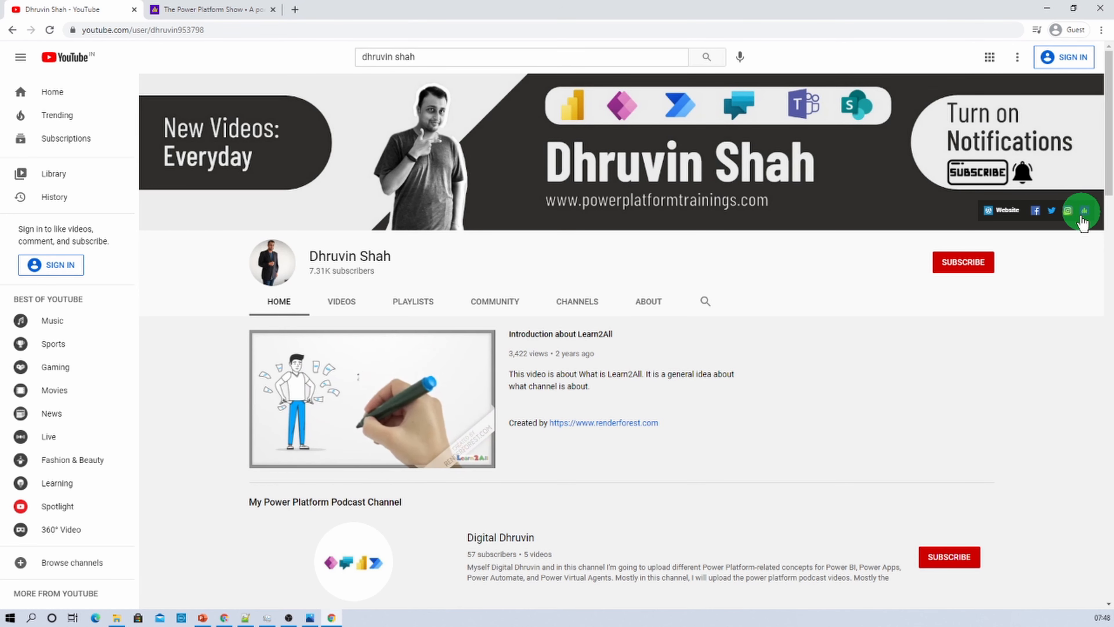
{"action": "left_click", "coordinate": [1068, 210]}
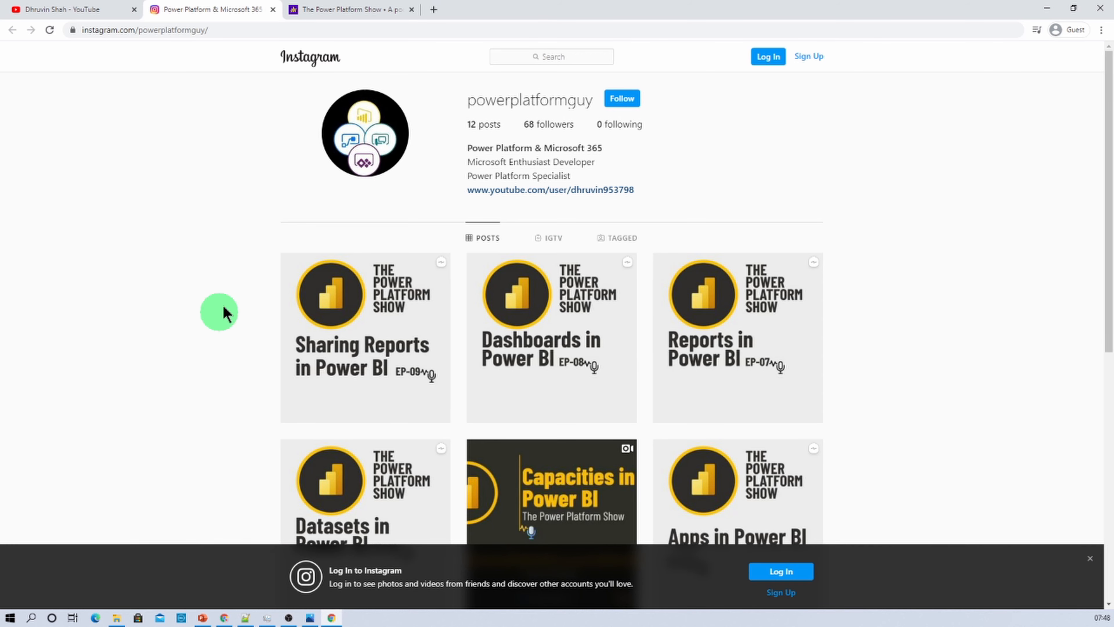
{"action": "left_click", "coordinate": [88, 9]}
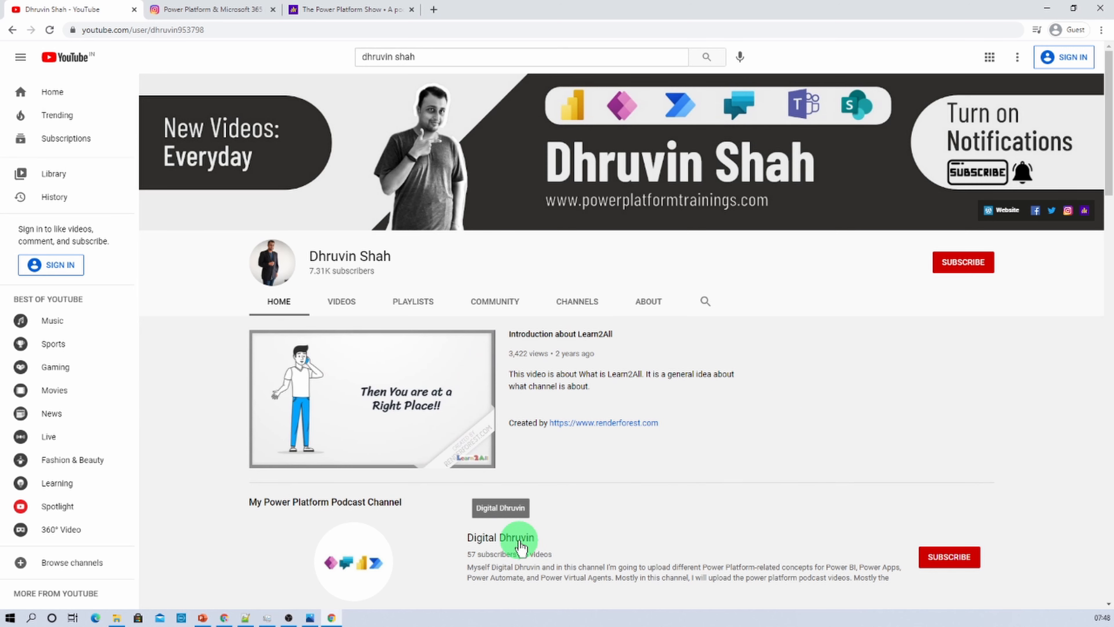
Open the featured Power Platform podcast channel in a new tab, view its uploads, and return to the main channel.
{"action": "right_click", "coordinate": [497, 441]}
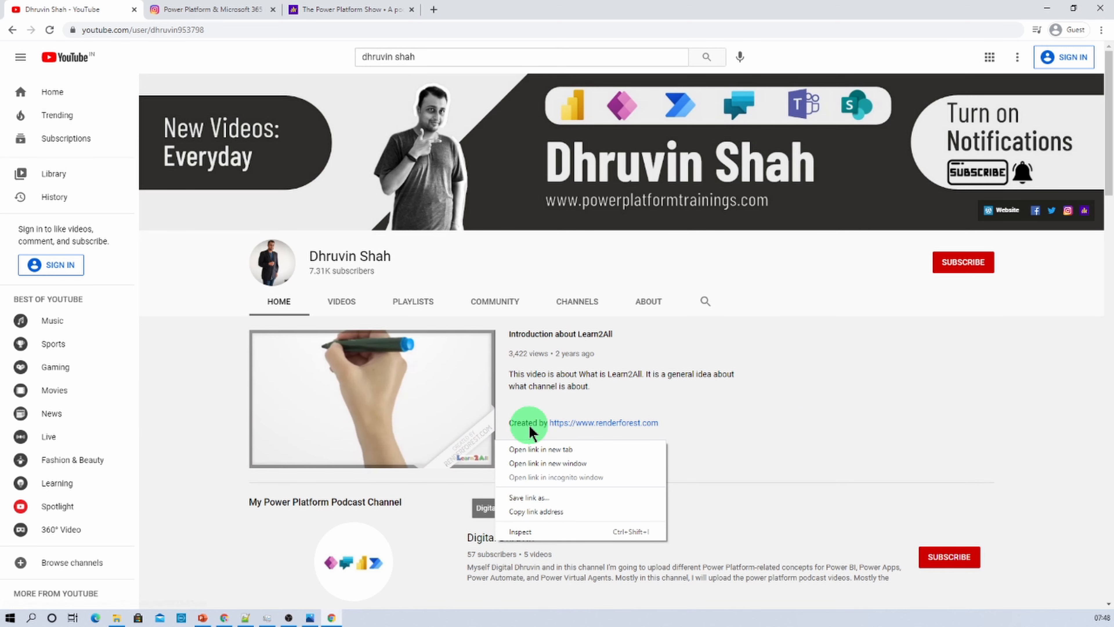
{"action": "left_click", "coordinate": [525, 449]}
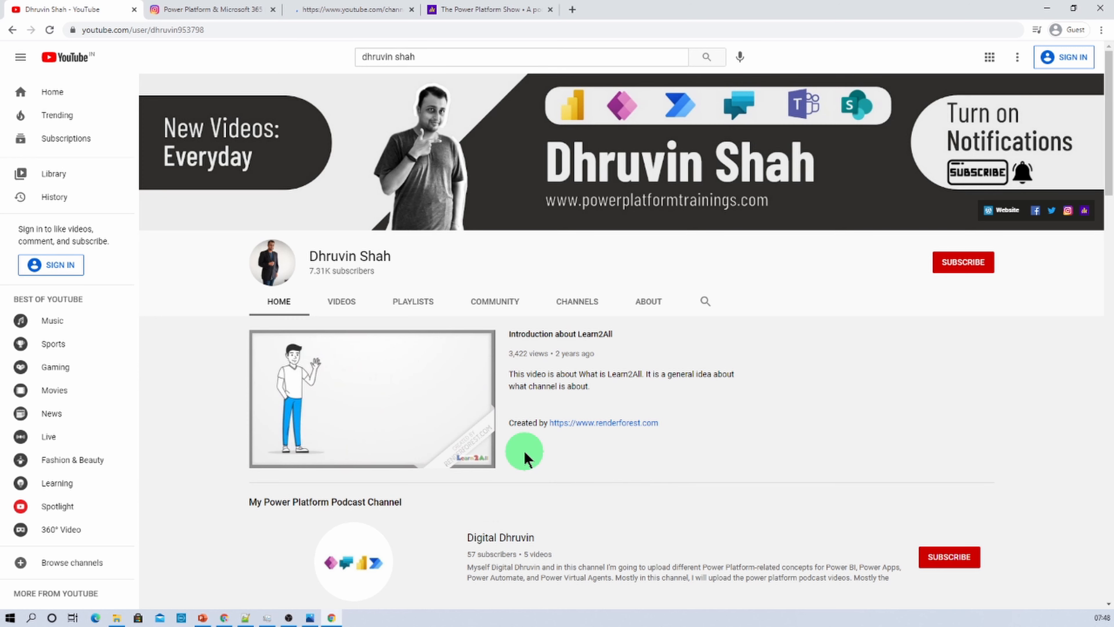
{"action": "left_click", "coordinate": [341, 9]}
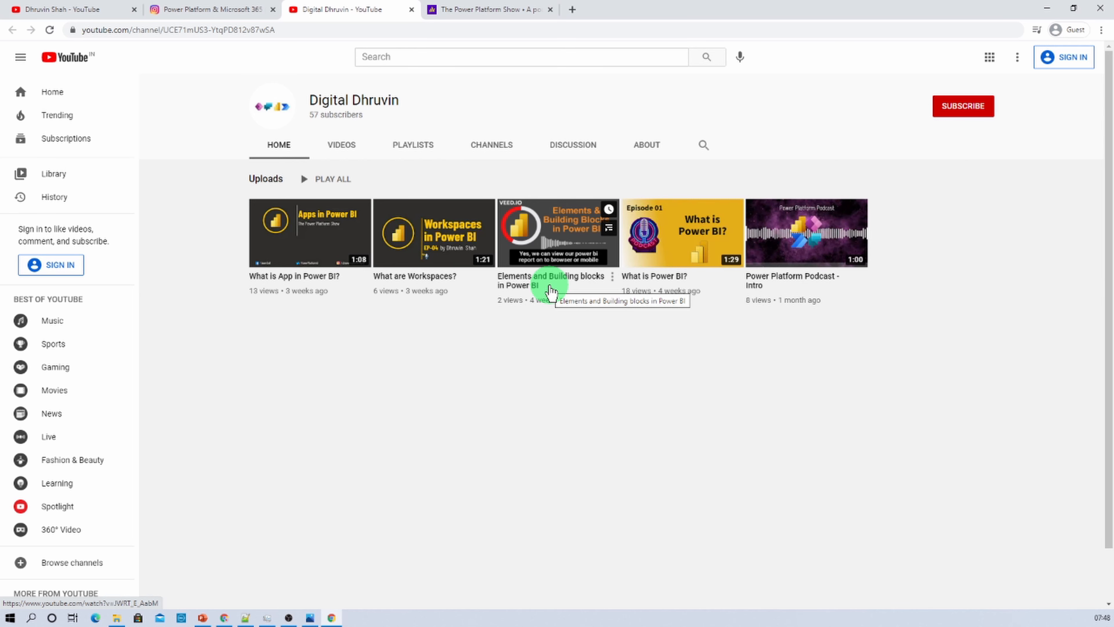
{"action": "left_click", "coordinate": [80, 13]}
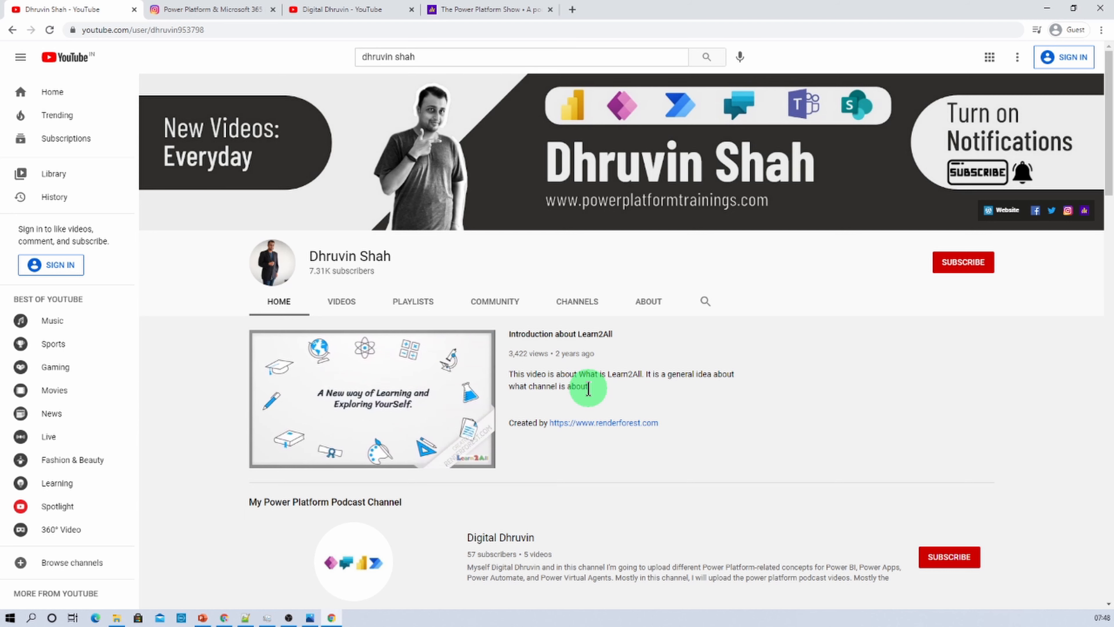